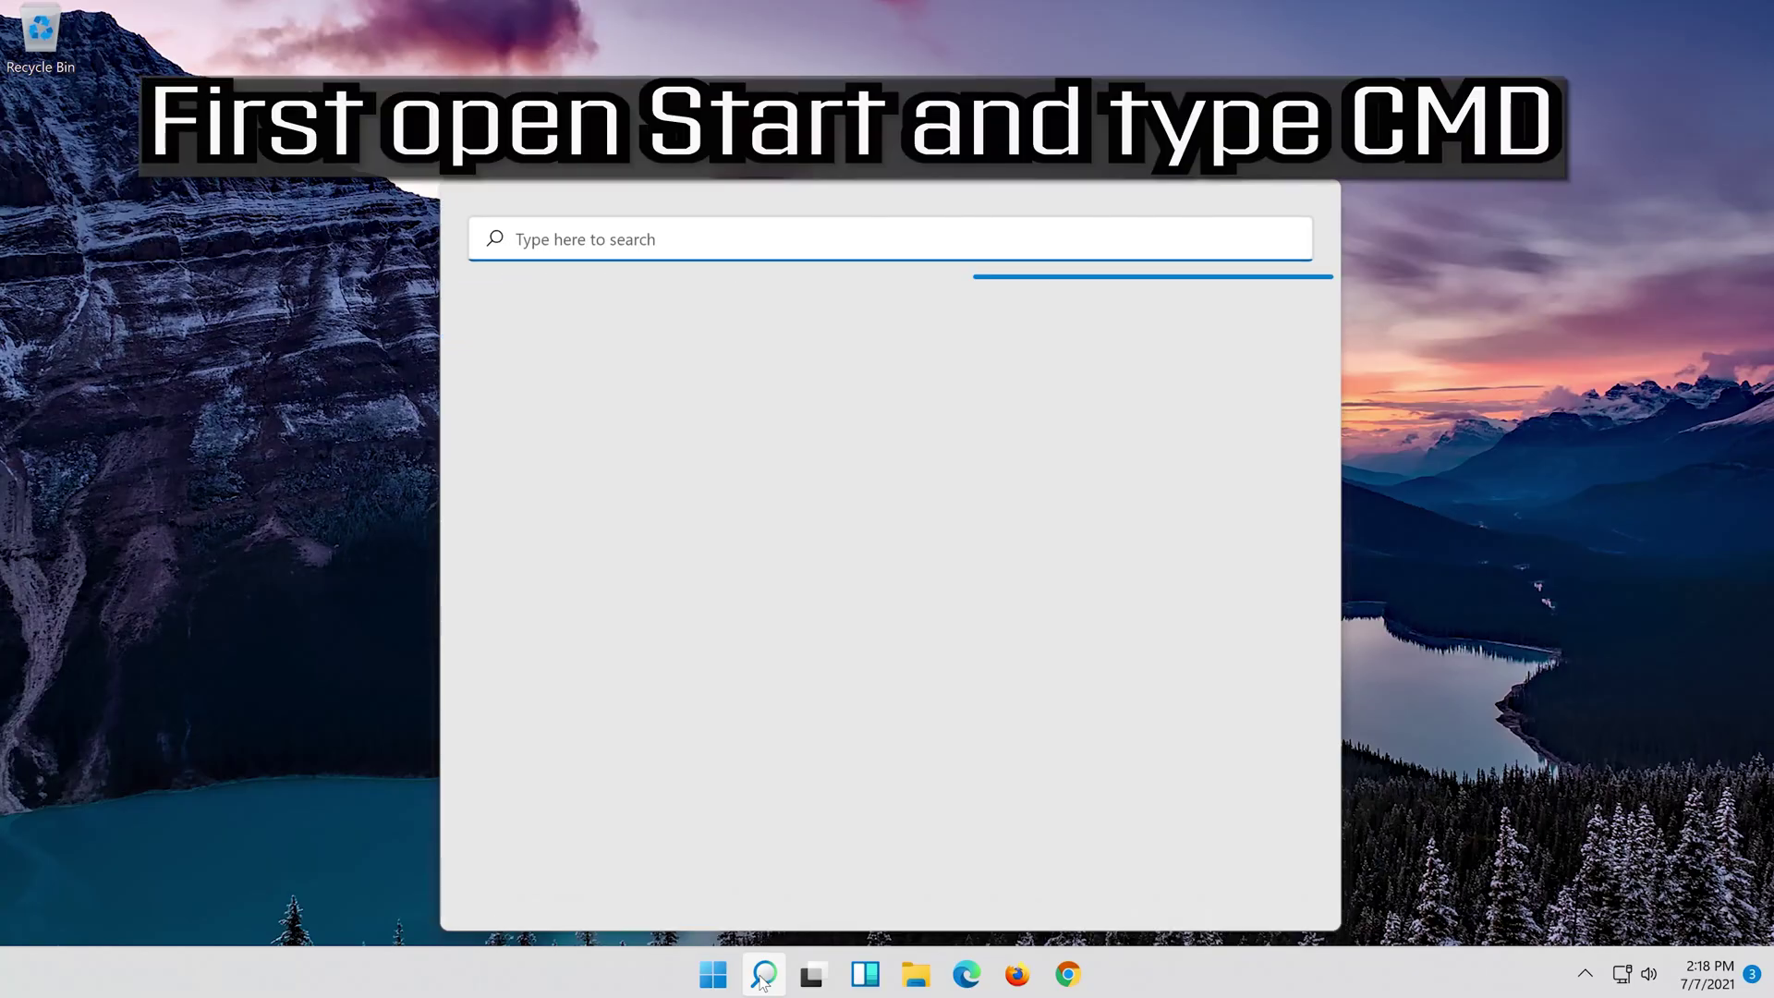
Search for cmd and run Command Prompt as administrator
type("cmd")
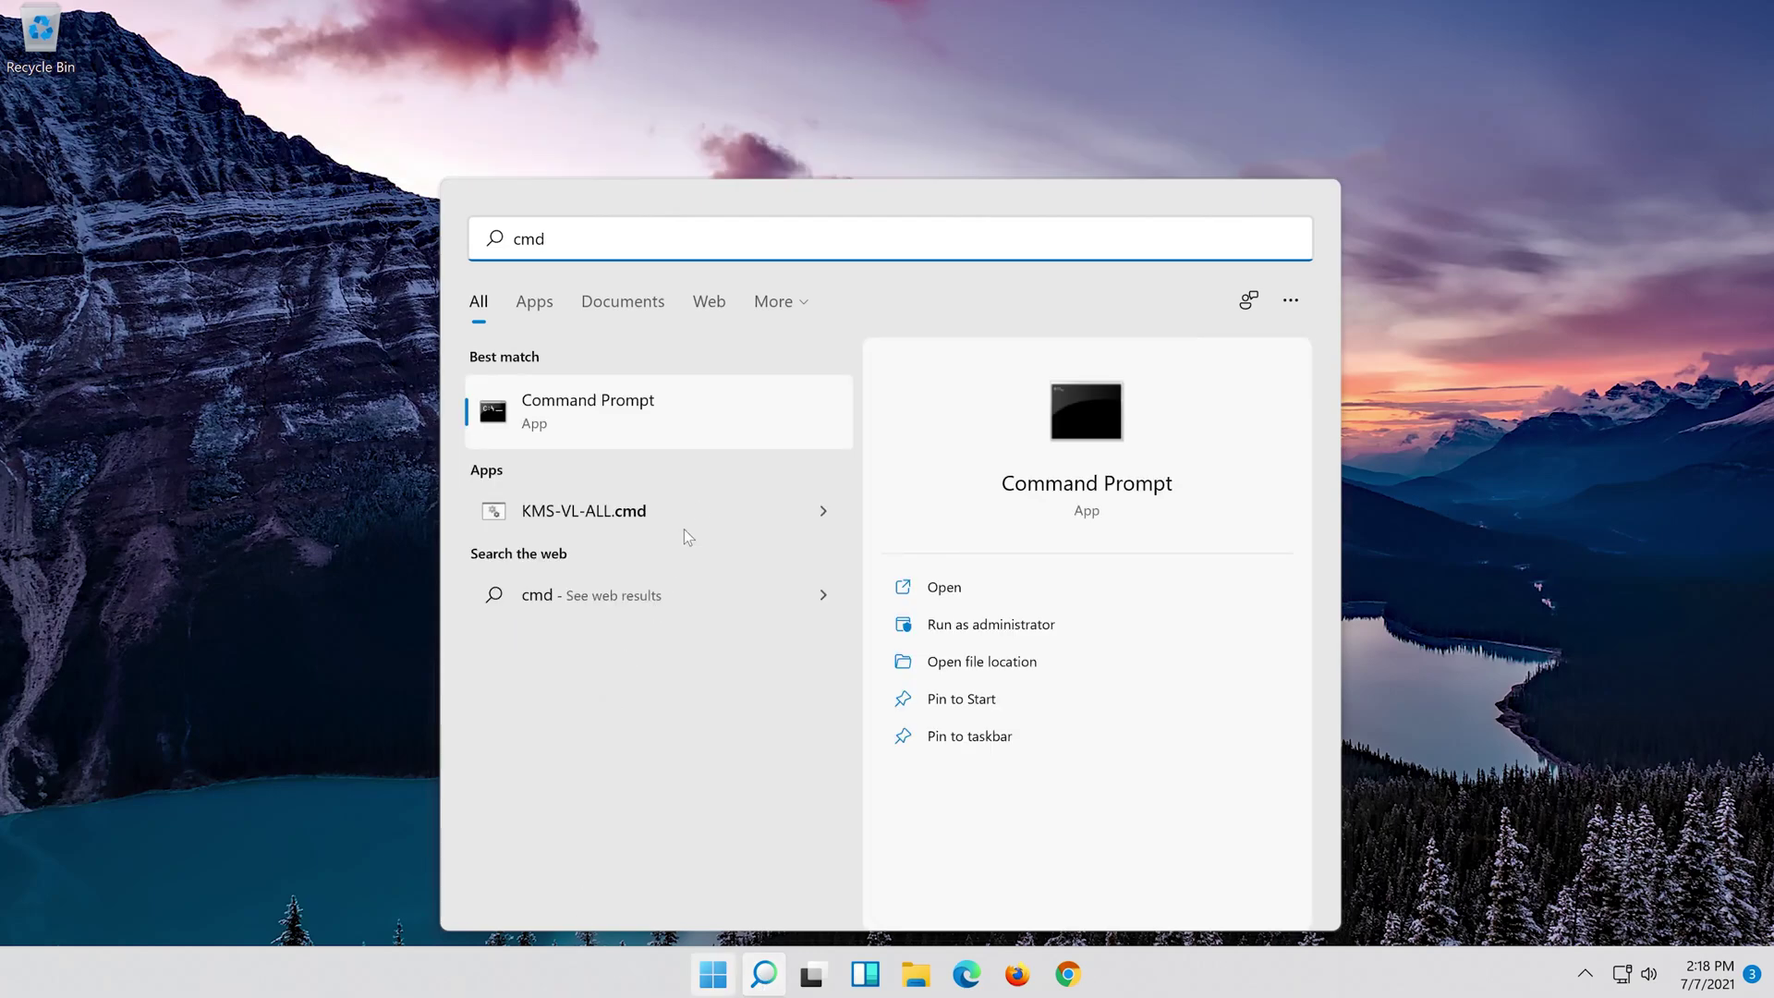
right_click(735, 419)
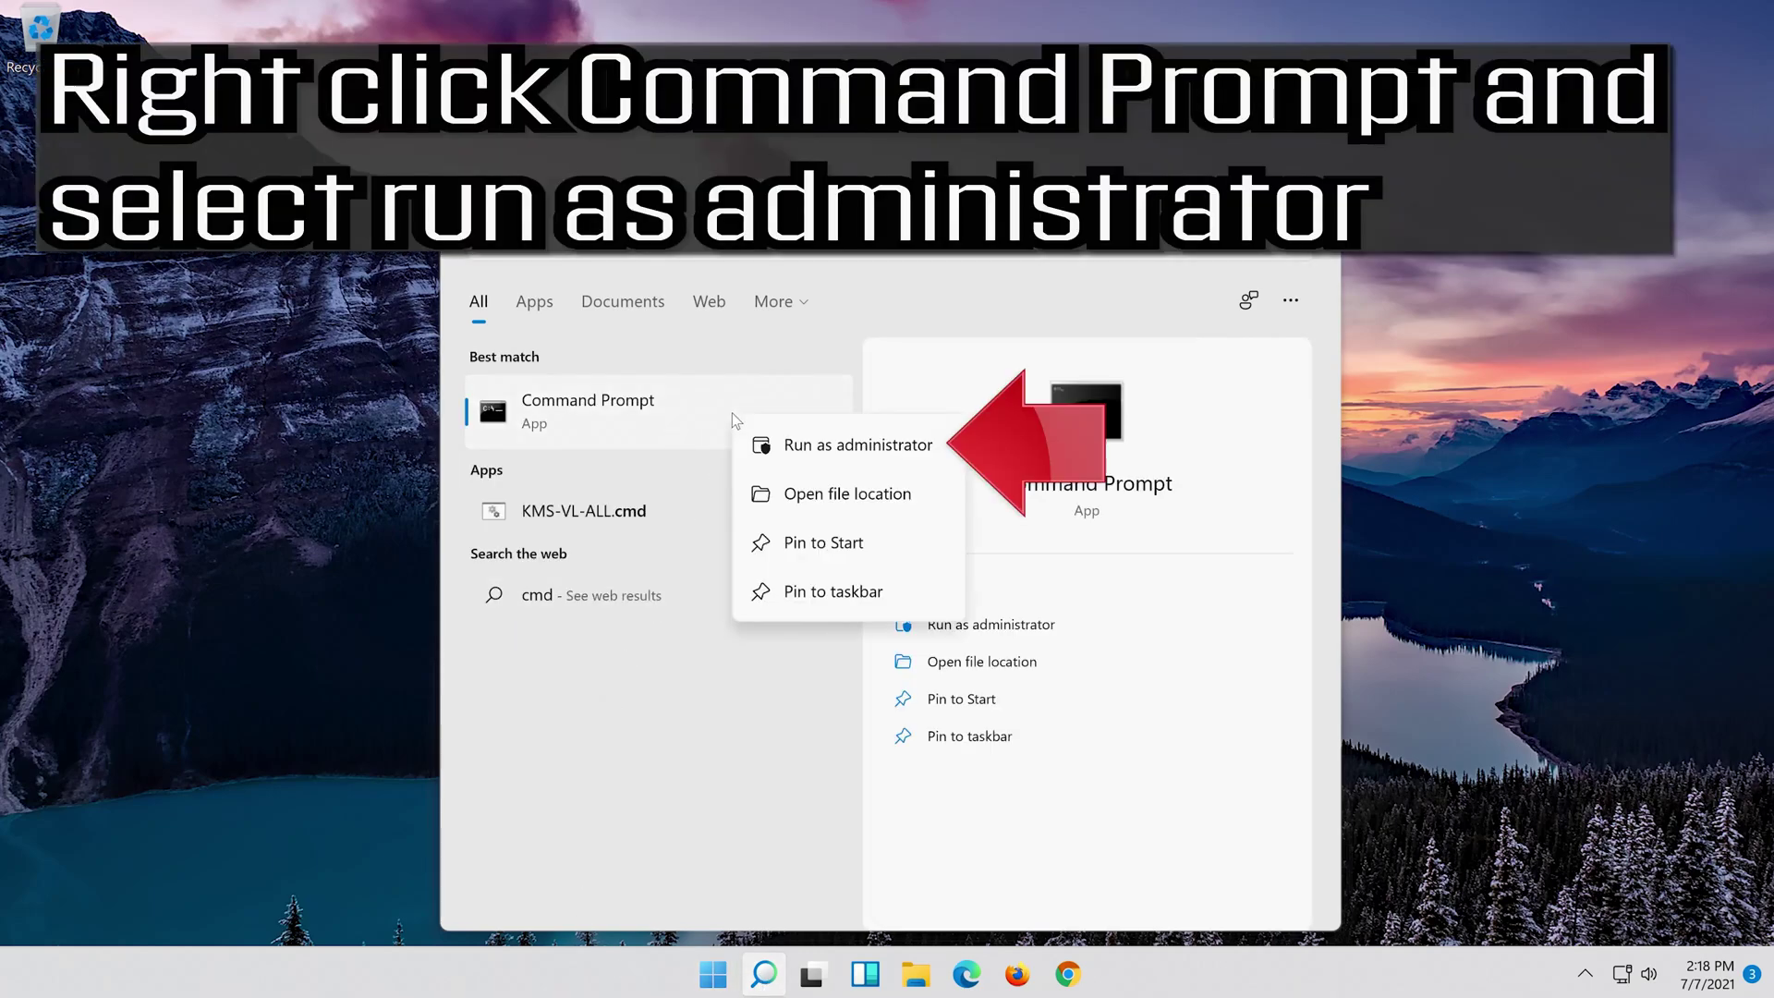
left_click(864, 448)
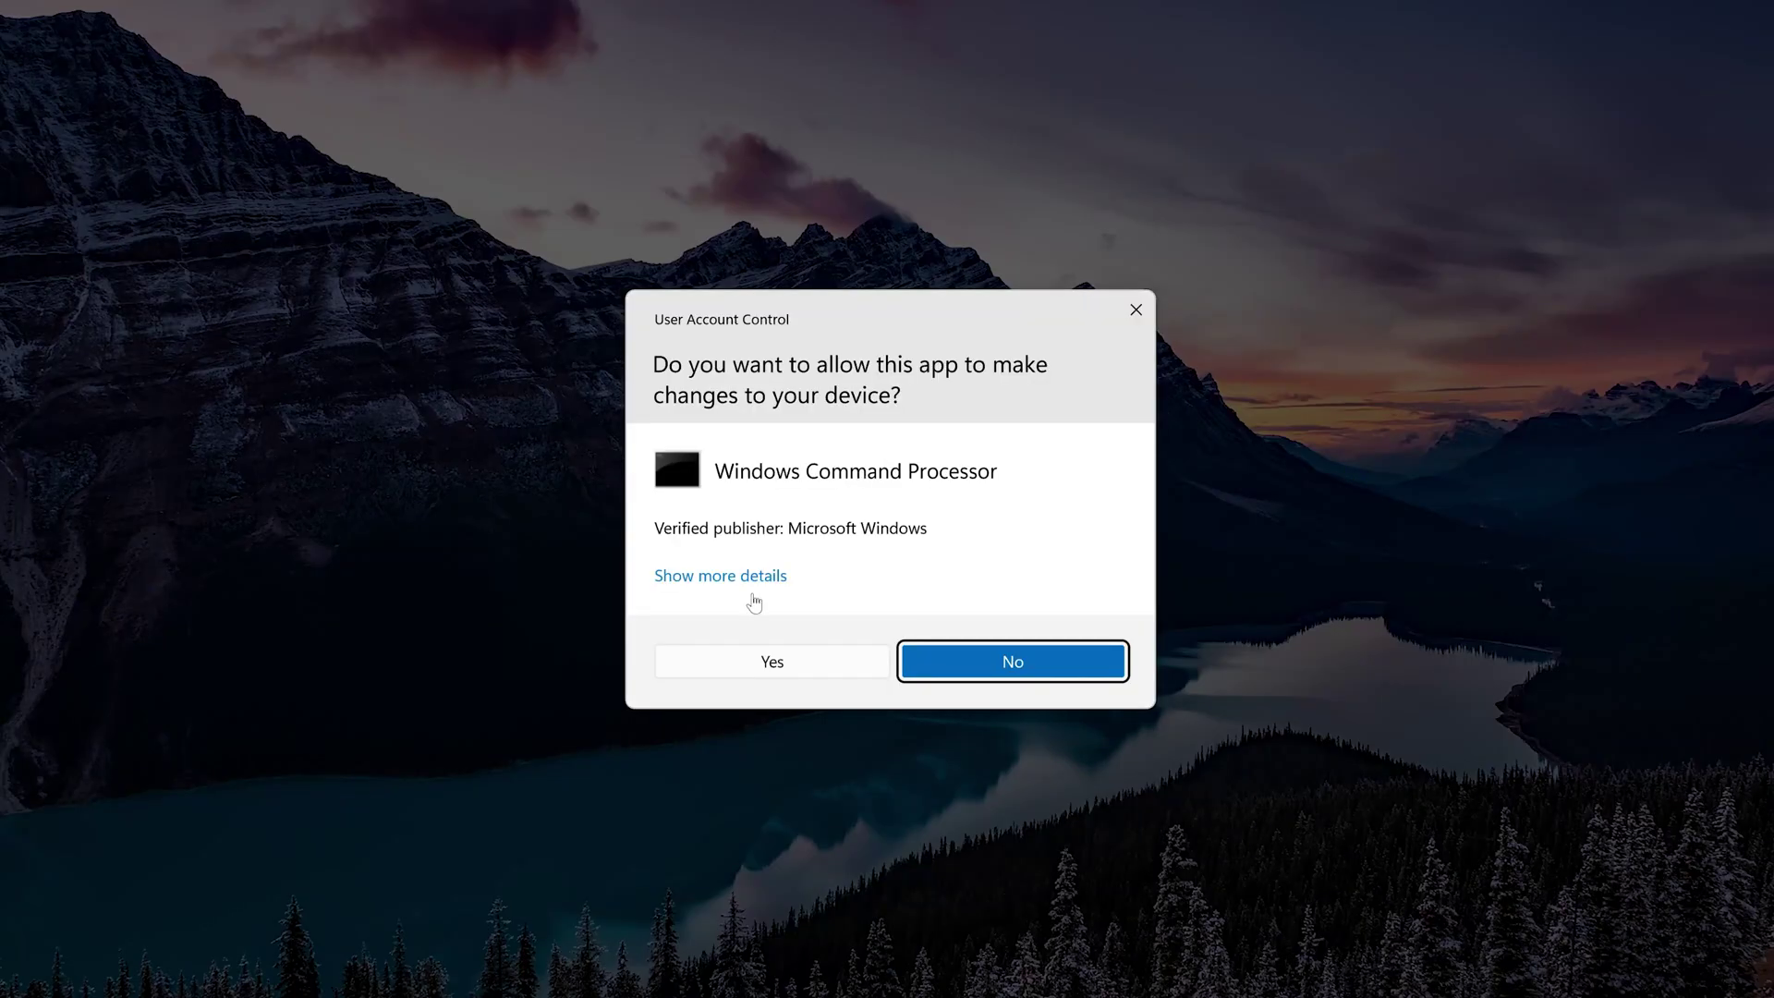
Approve the UAC prompt and enter netsh int ip reset c:\resetlog.txt
left_click(791, 661)
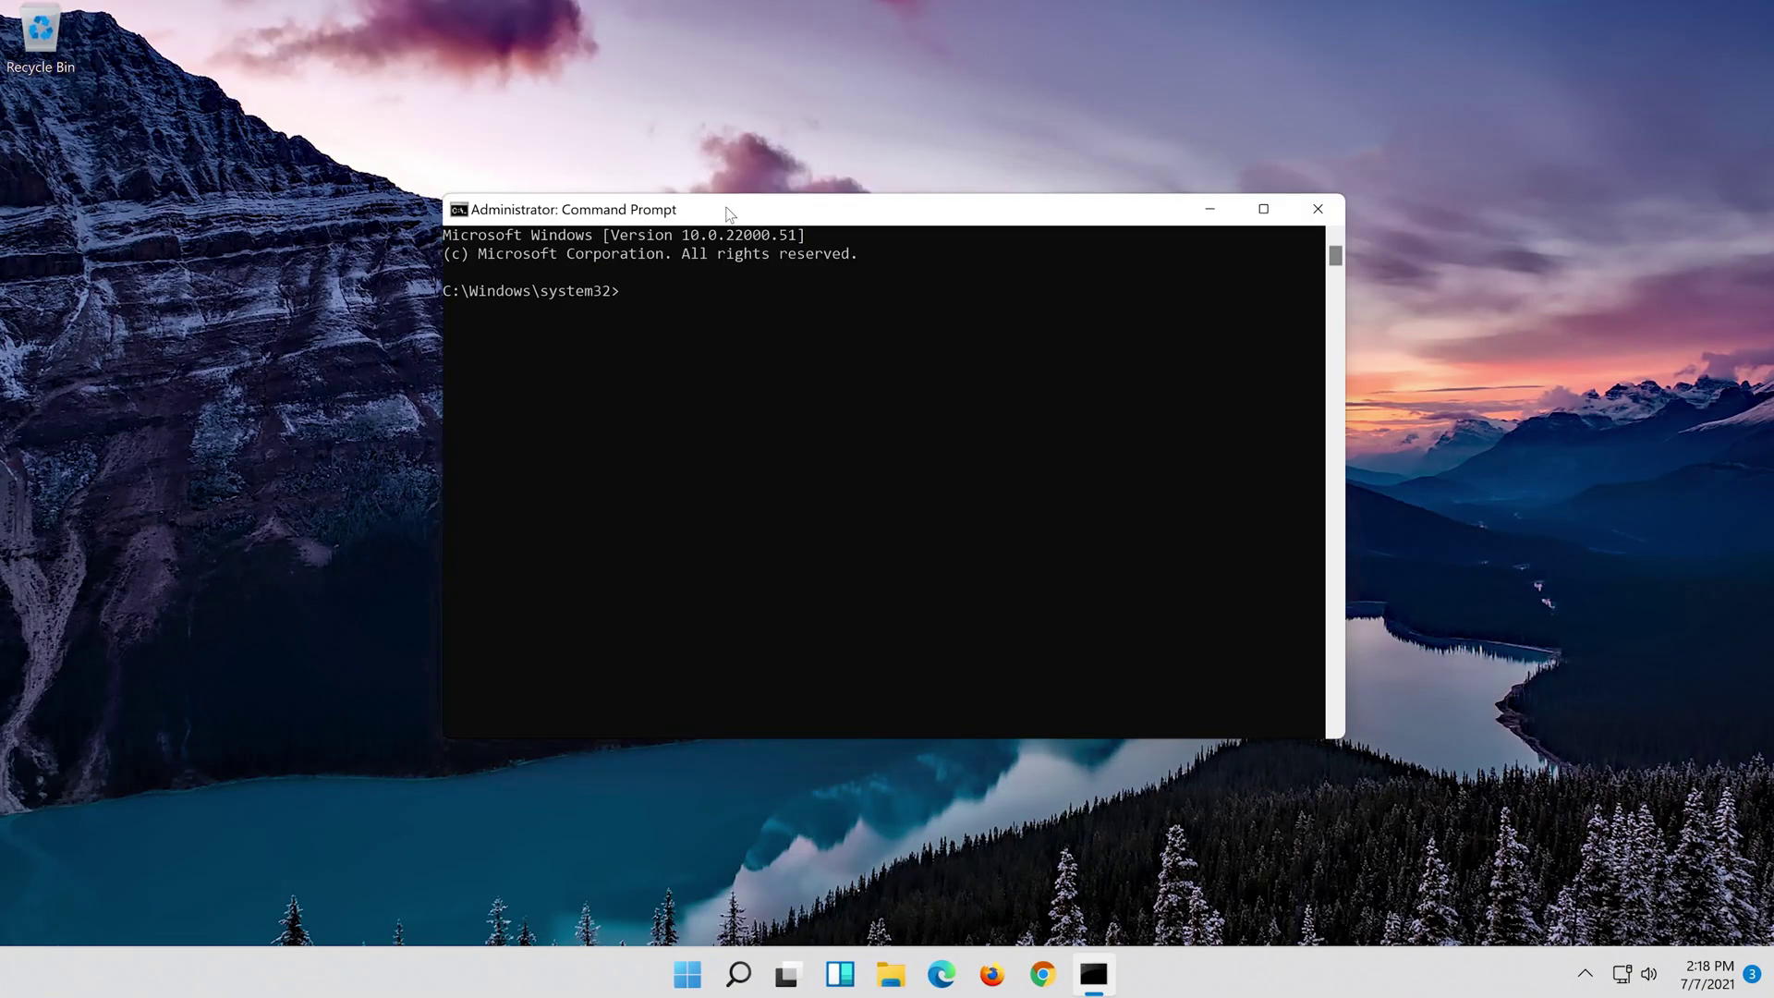
type("n")
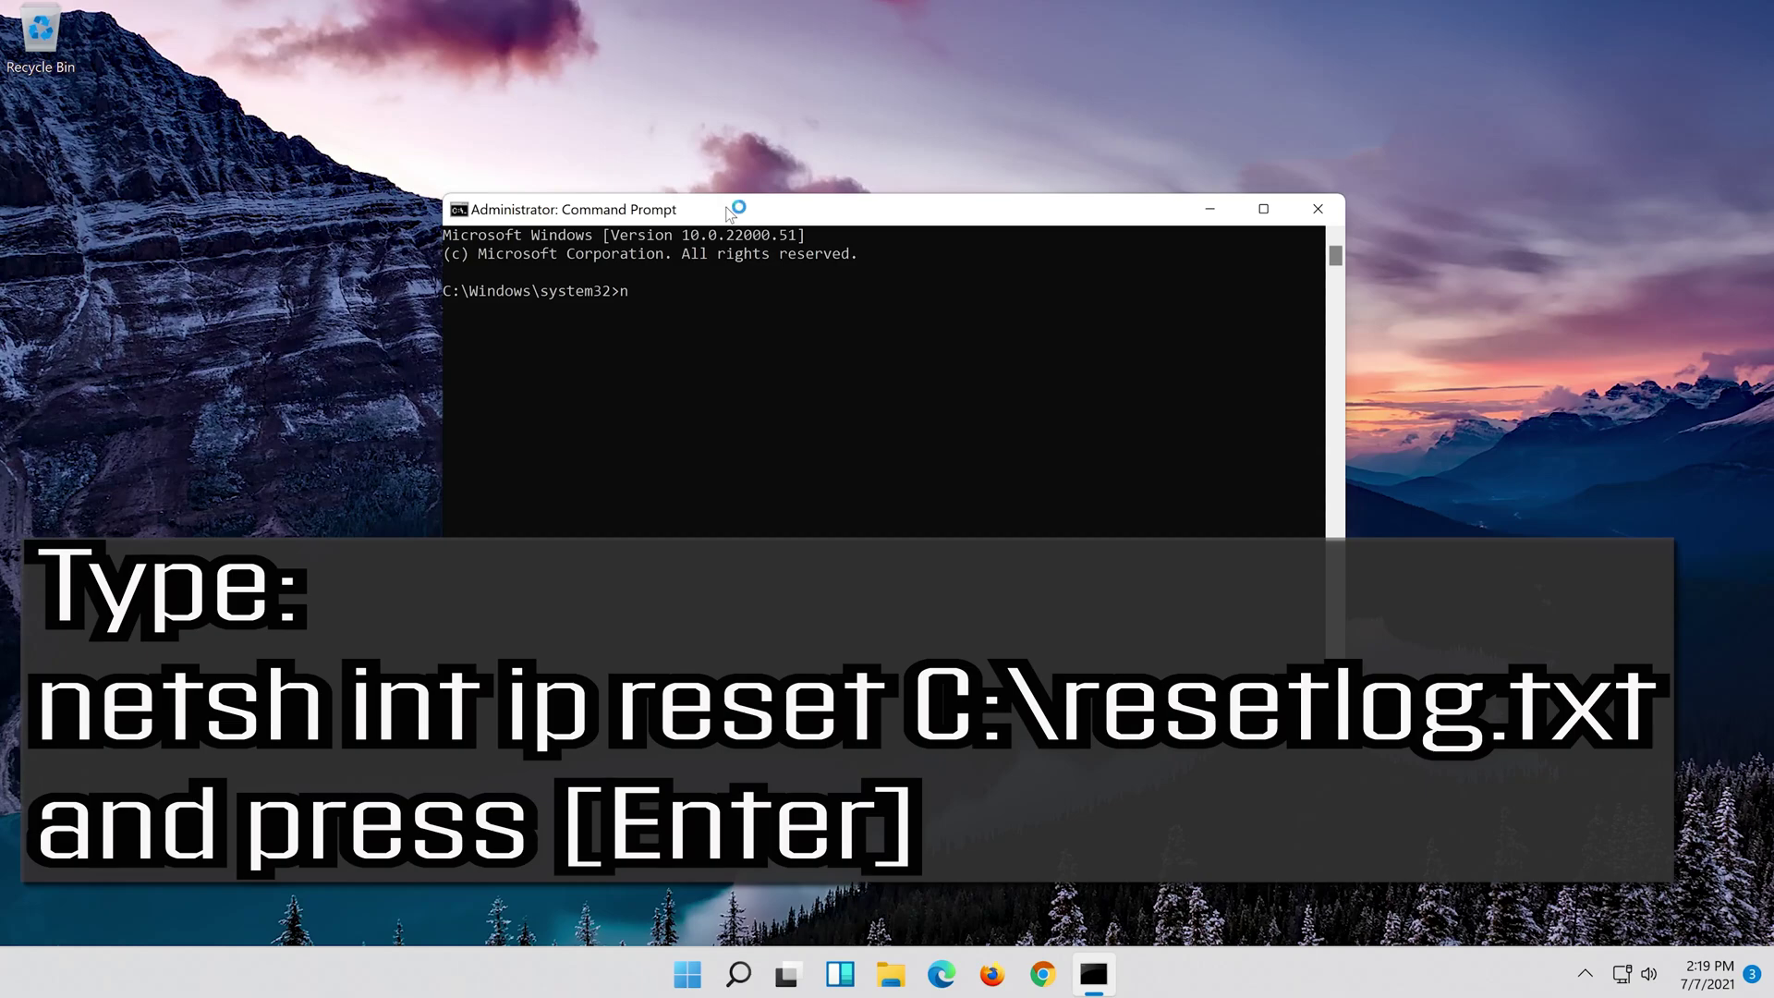
type("etsh int ip reset c:\\reset")
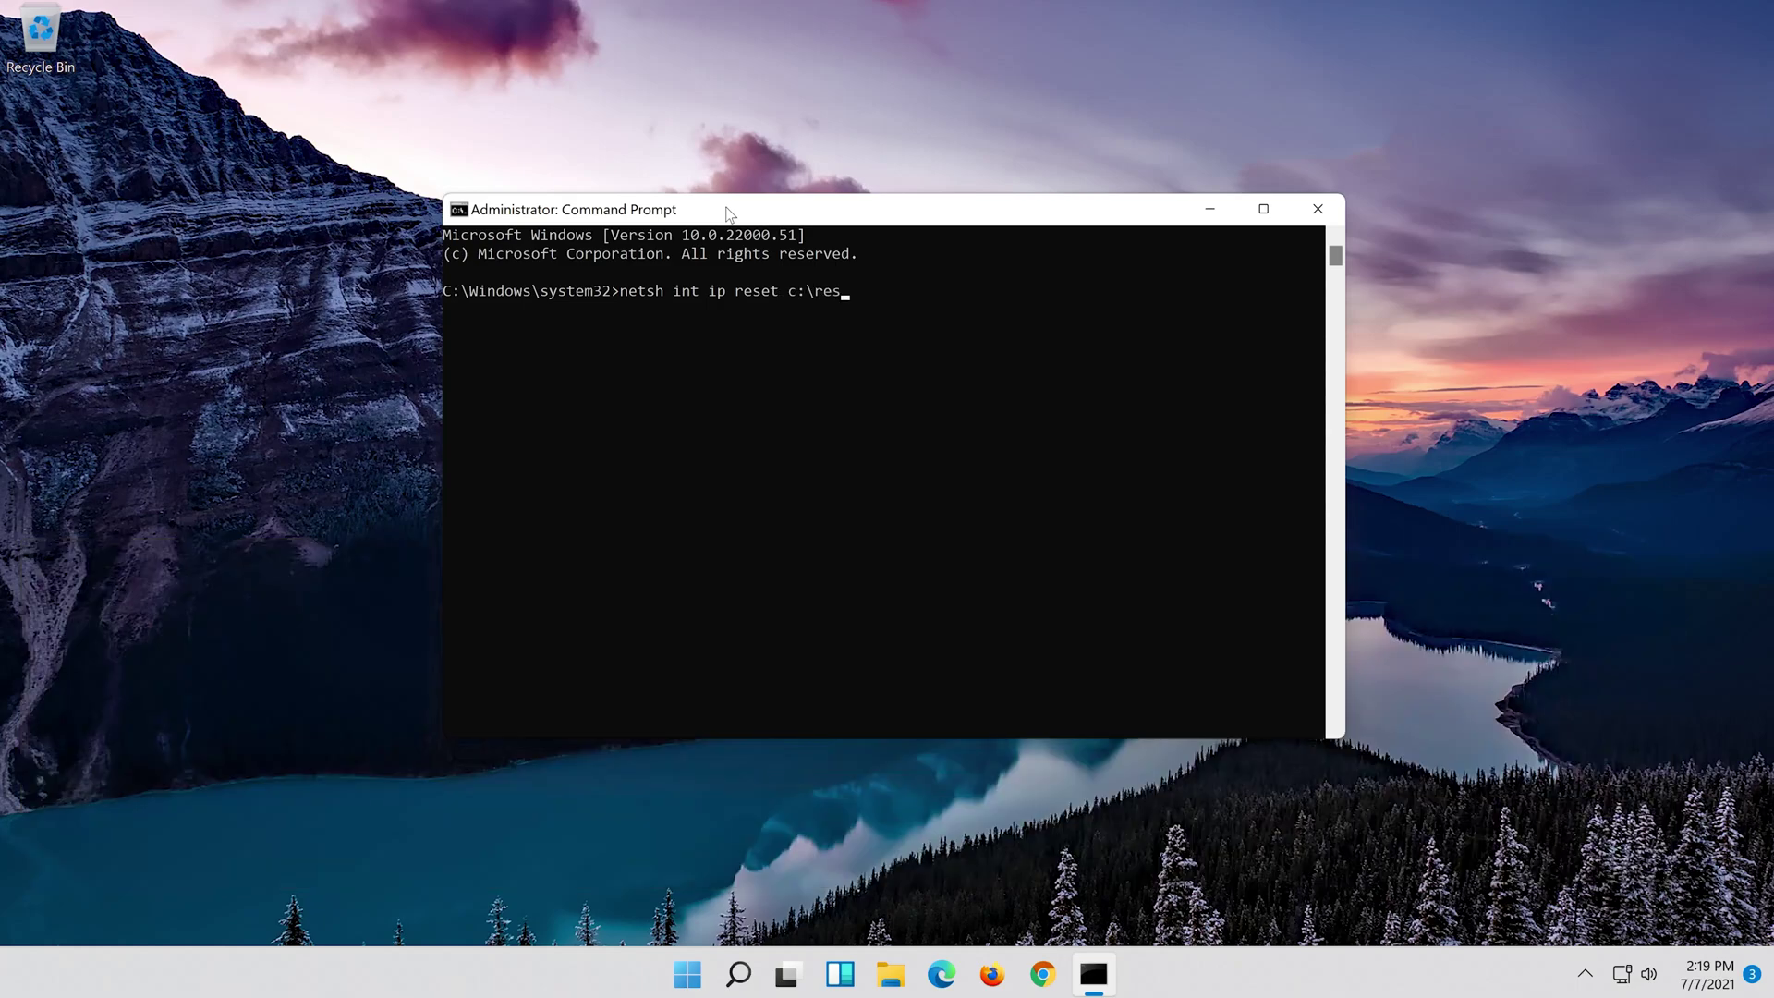
type("log.txt")
Run the IP reset, then reset the Winsock catalog with netsh winsock reset
key("Return")
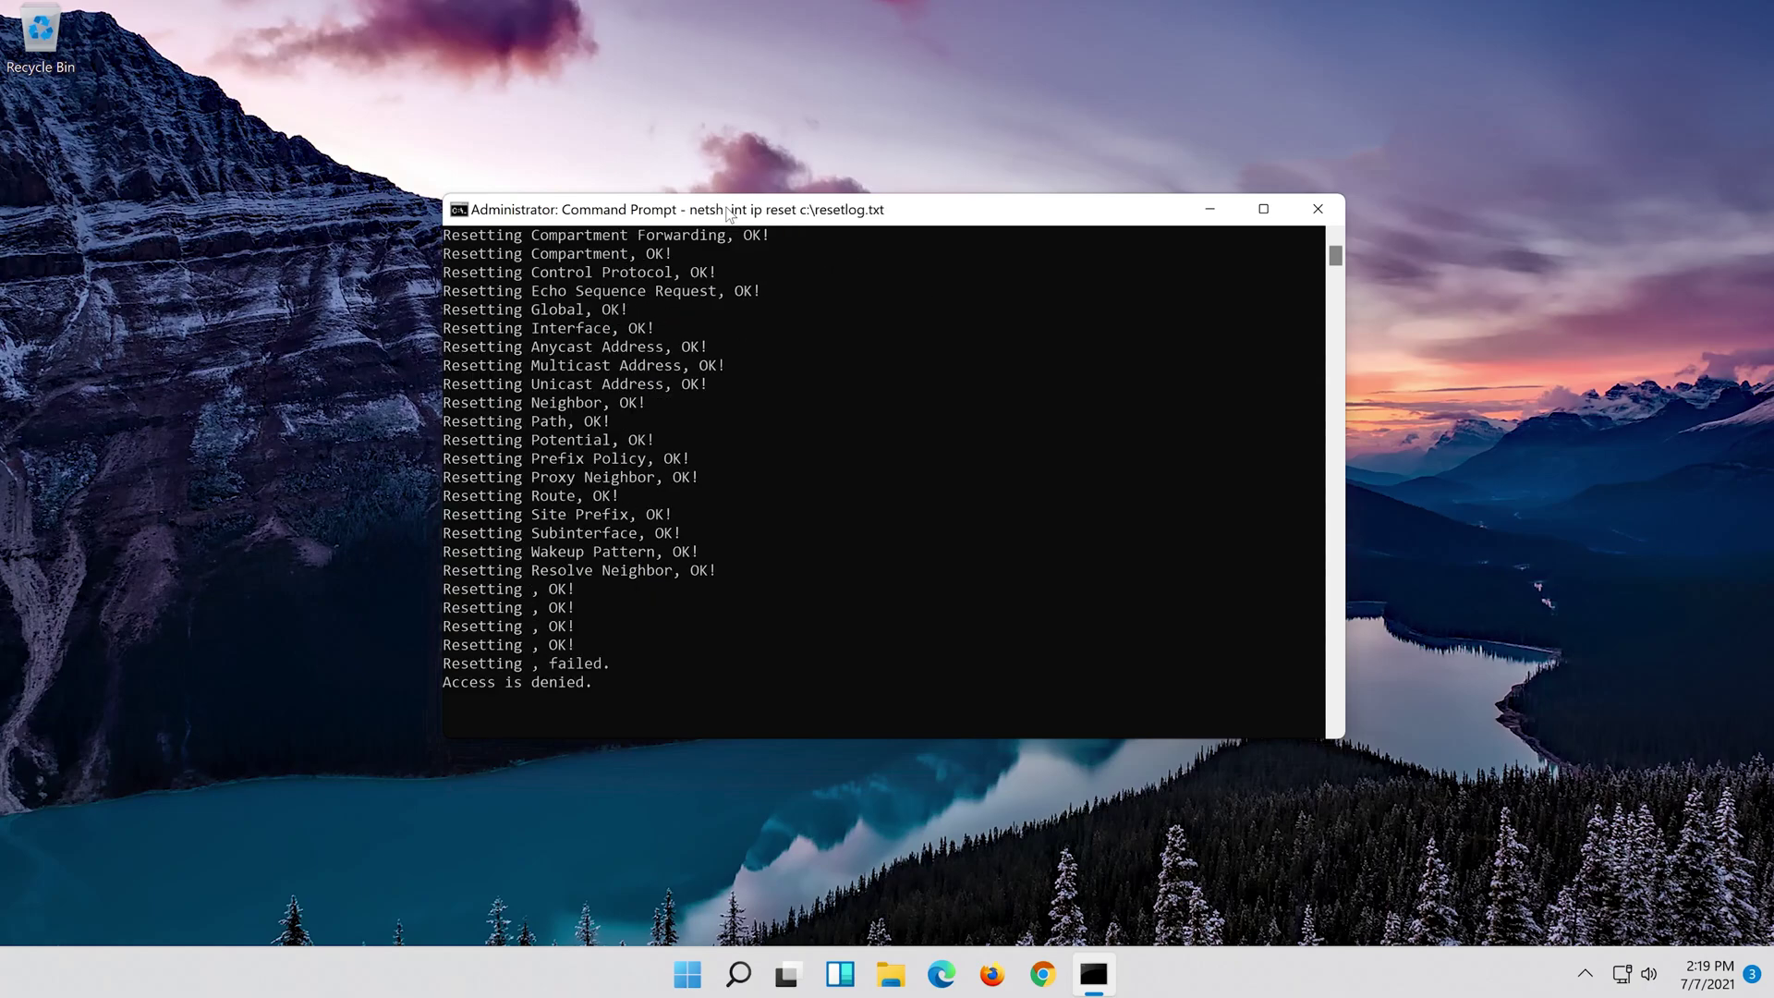
type("n")
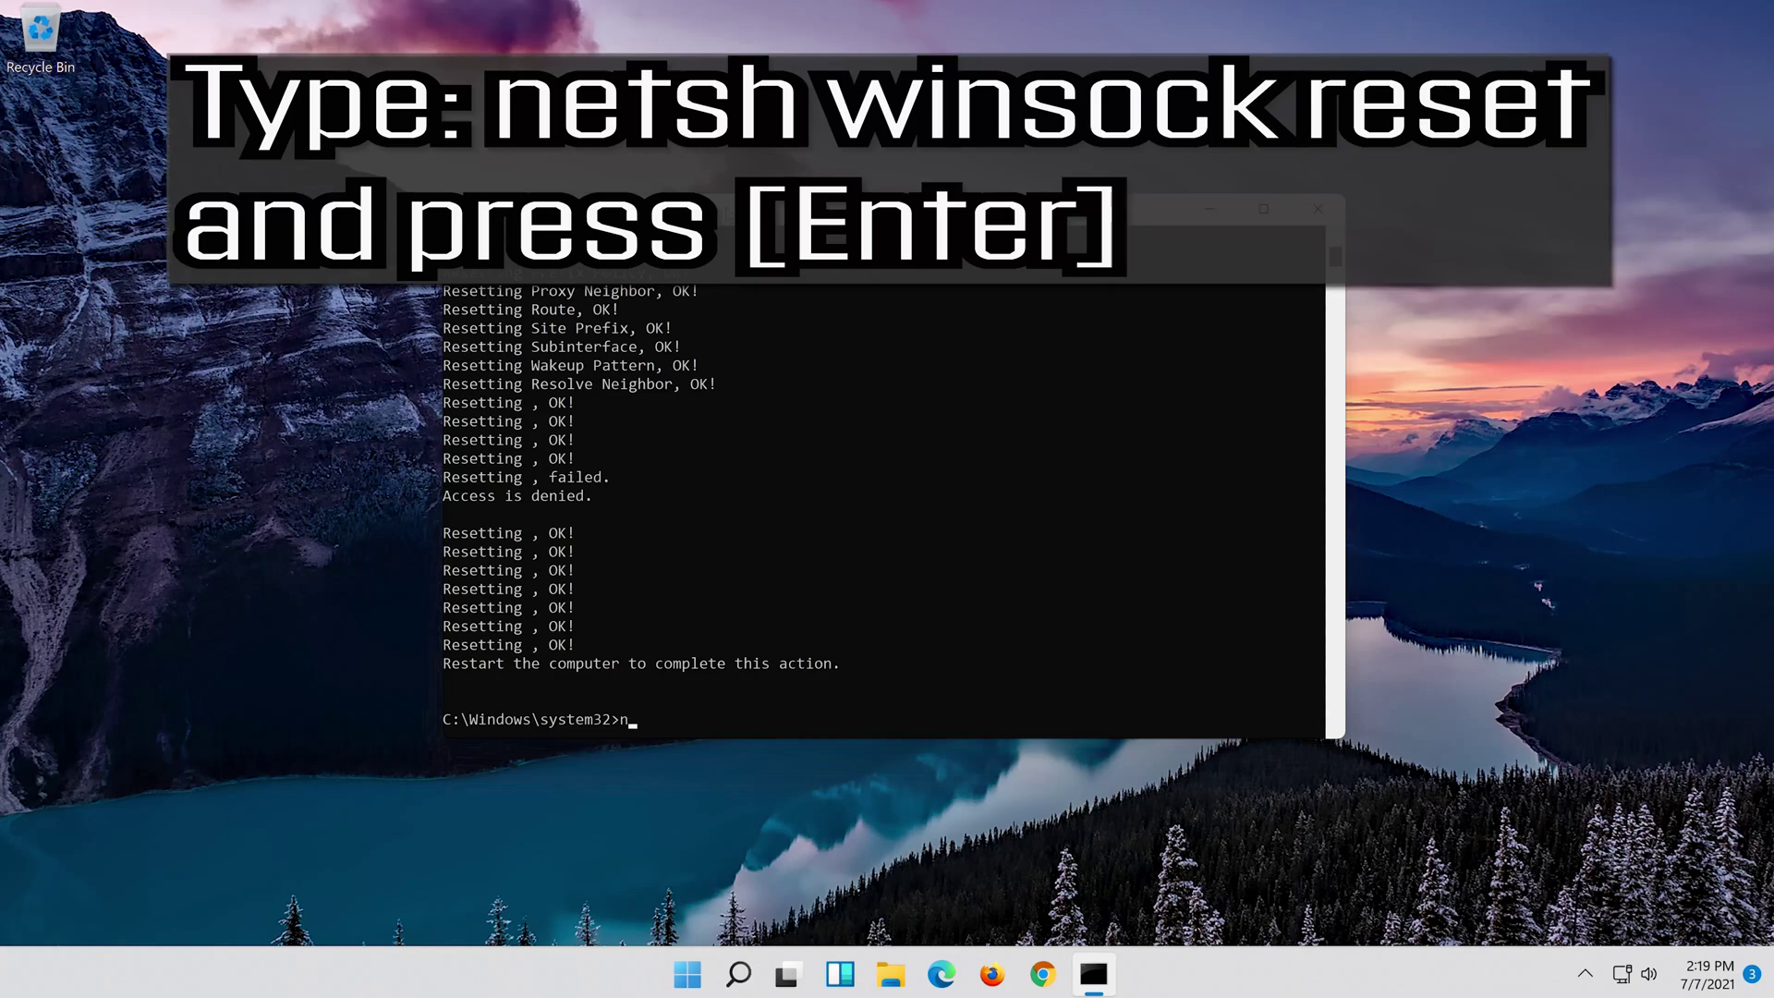
type("etsh winsock reset")
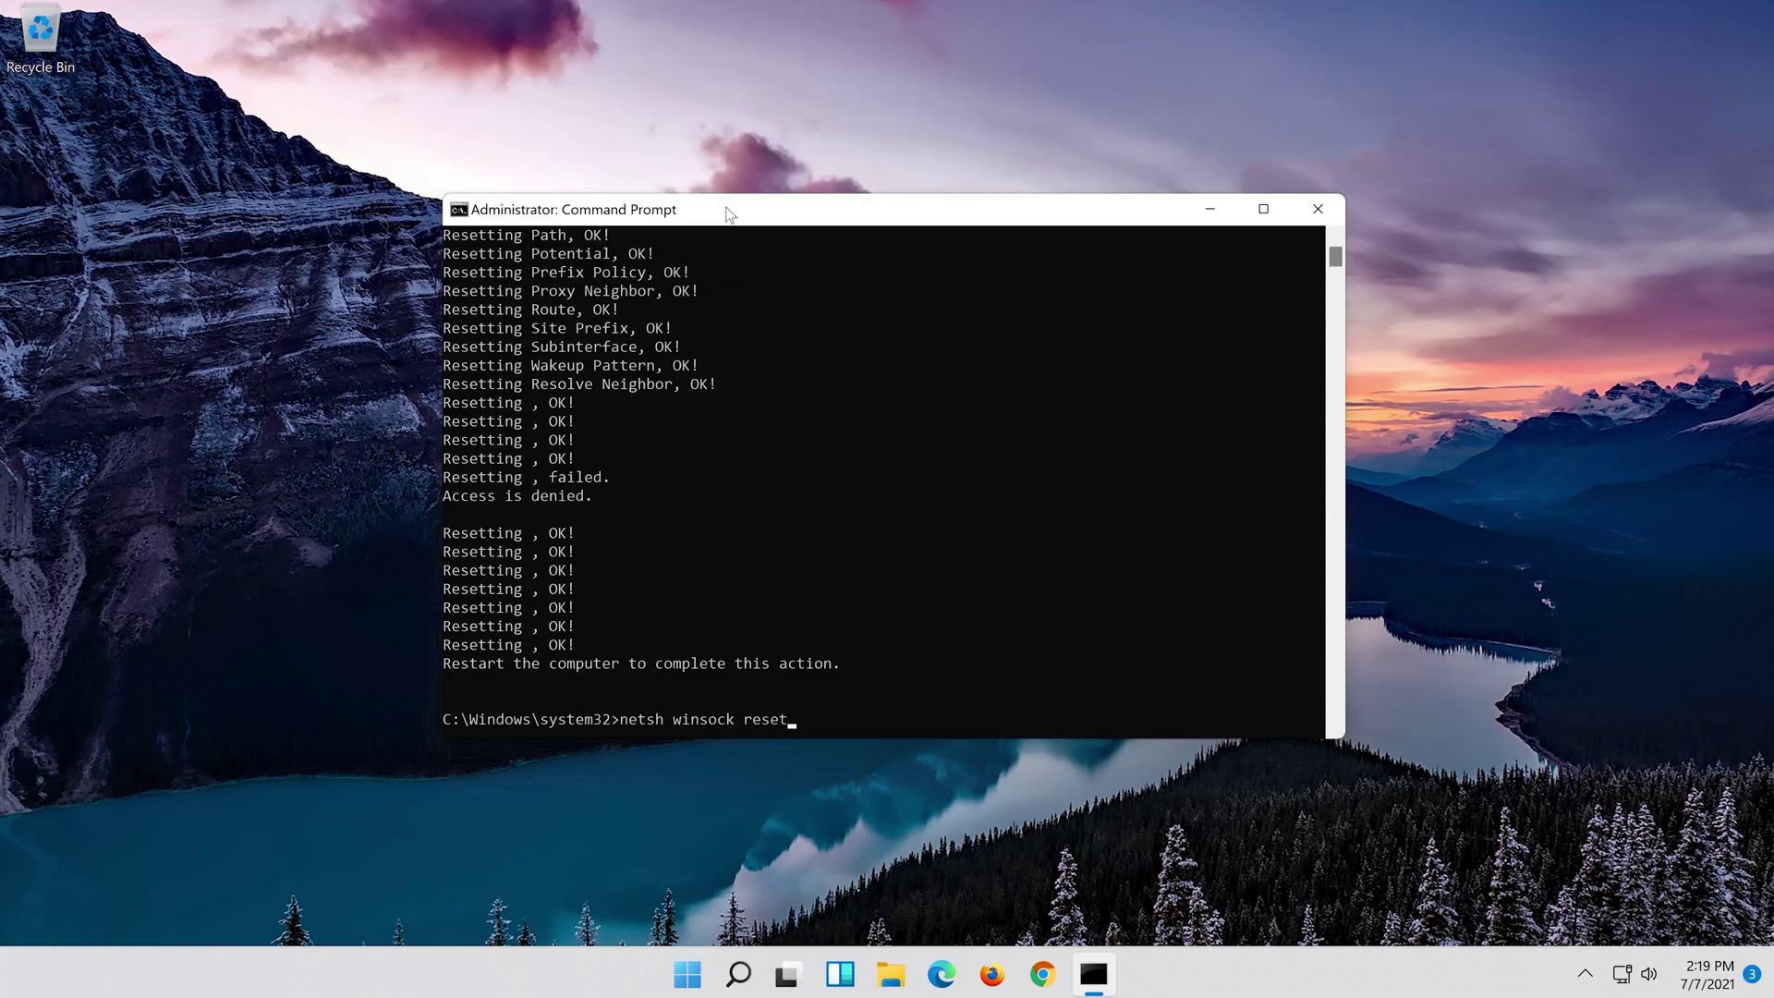
key("Return")
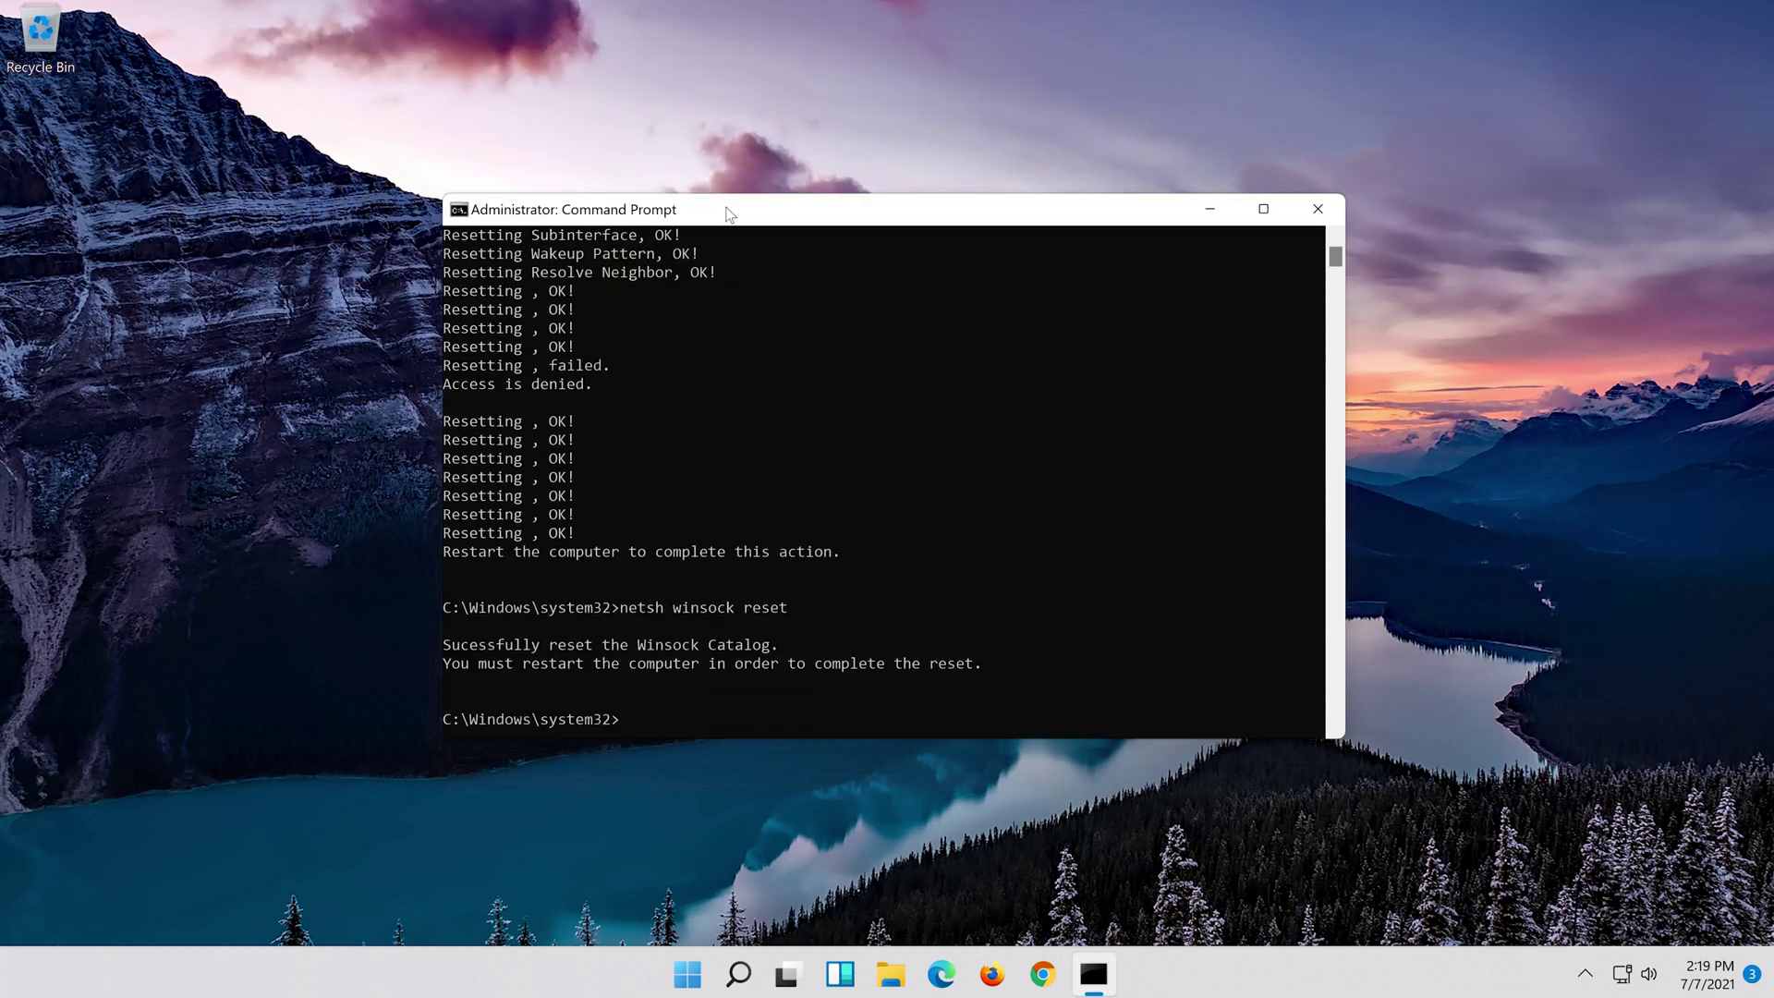
Flush the DNS cache with ipconfig /flushdns and exit Command Prompt
type("ipconfig")
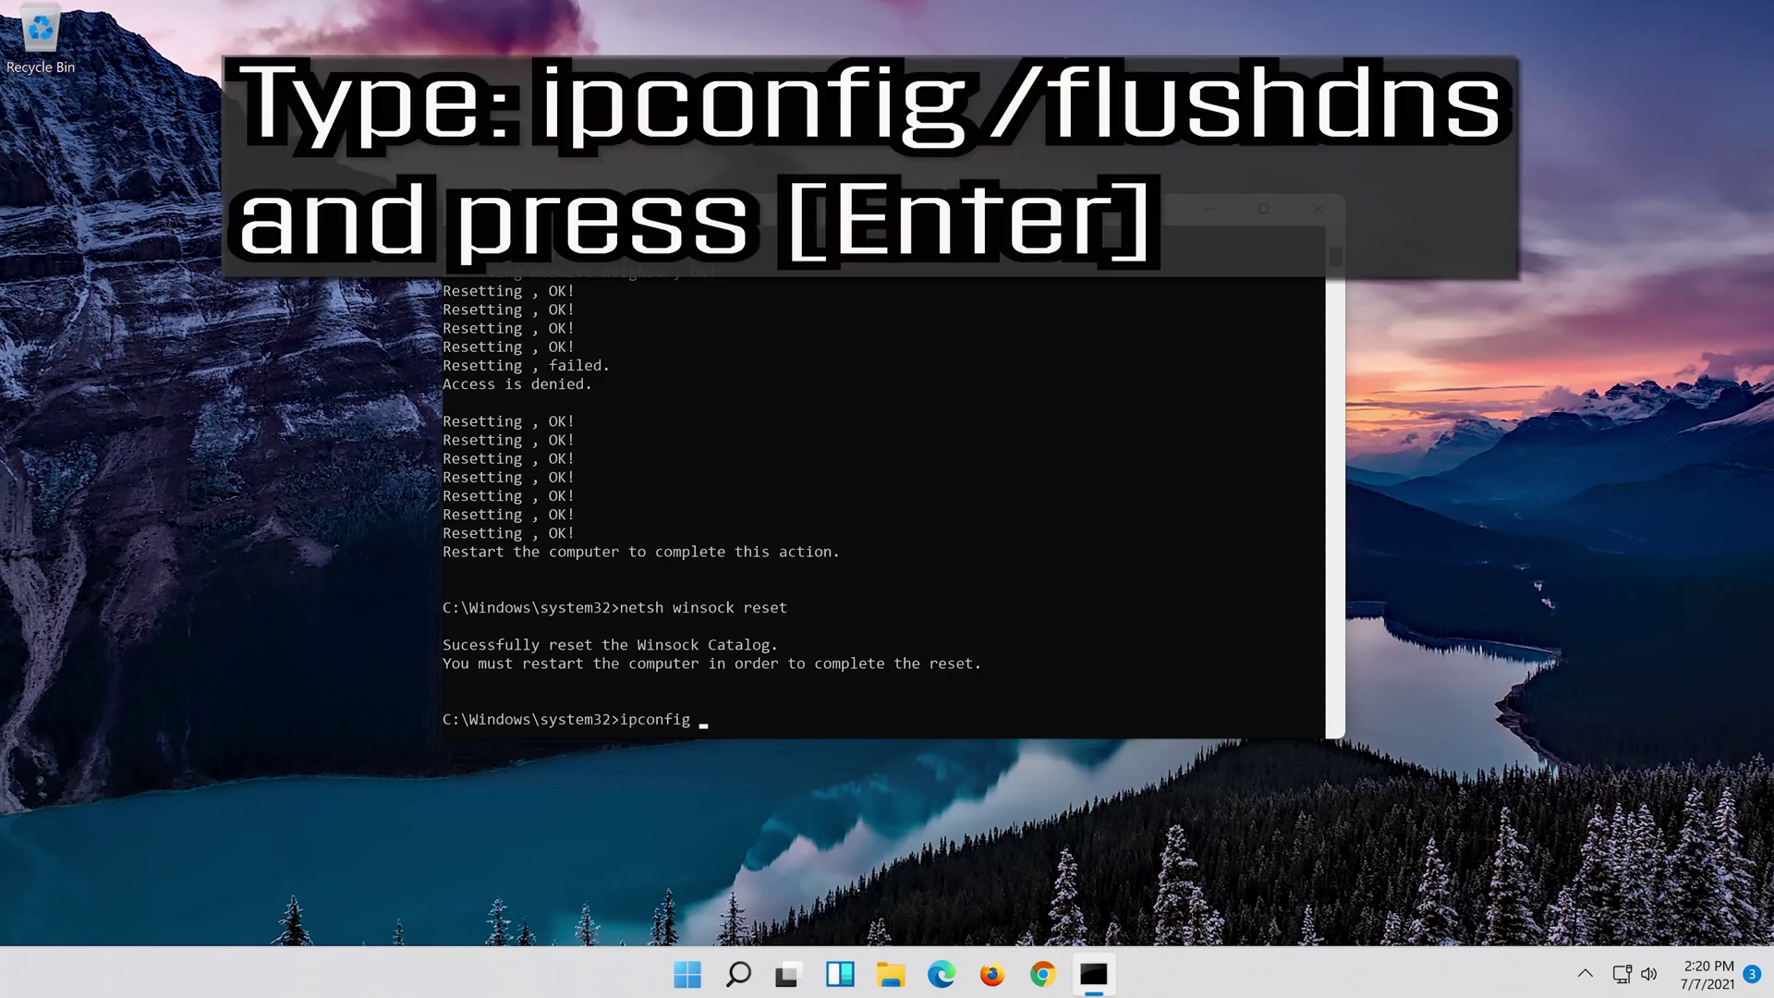
type(" /flushdns")
key("Return")
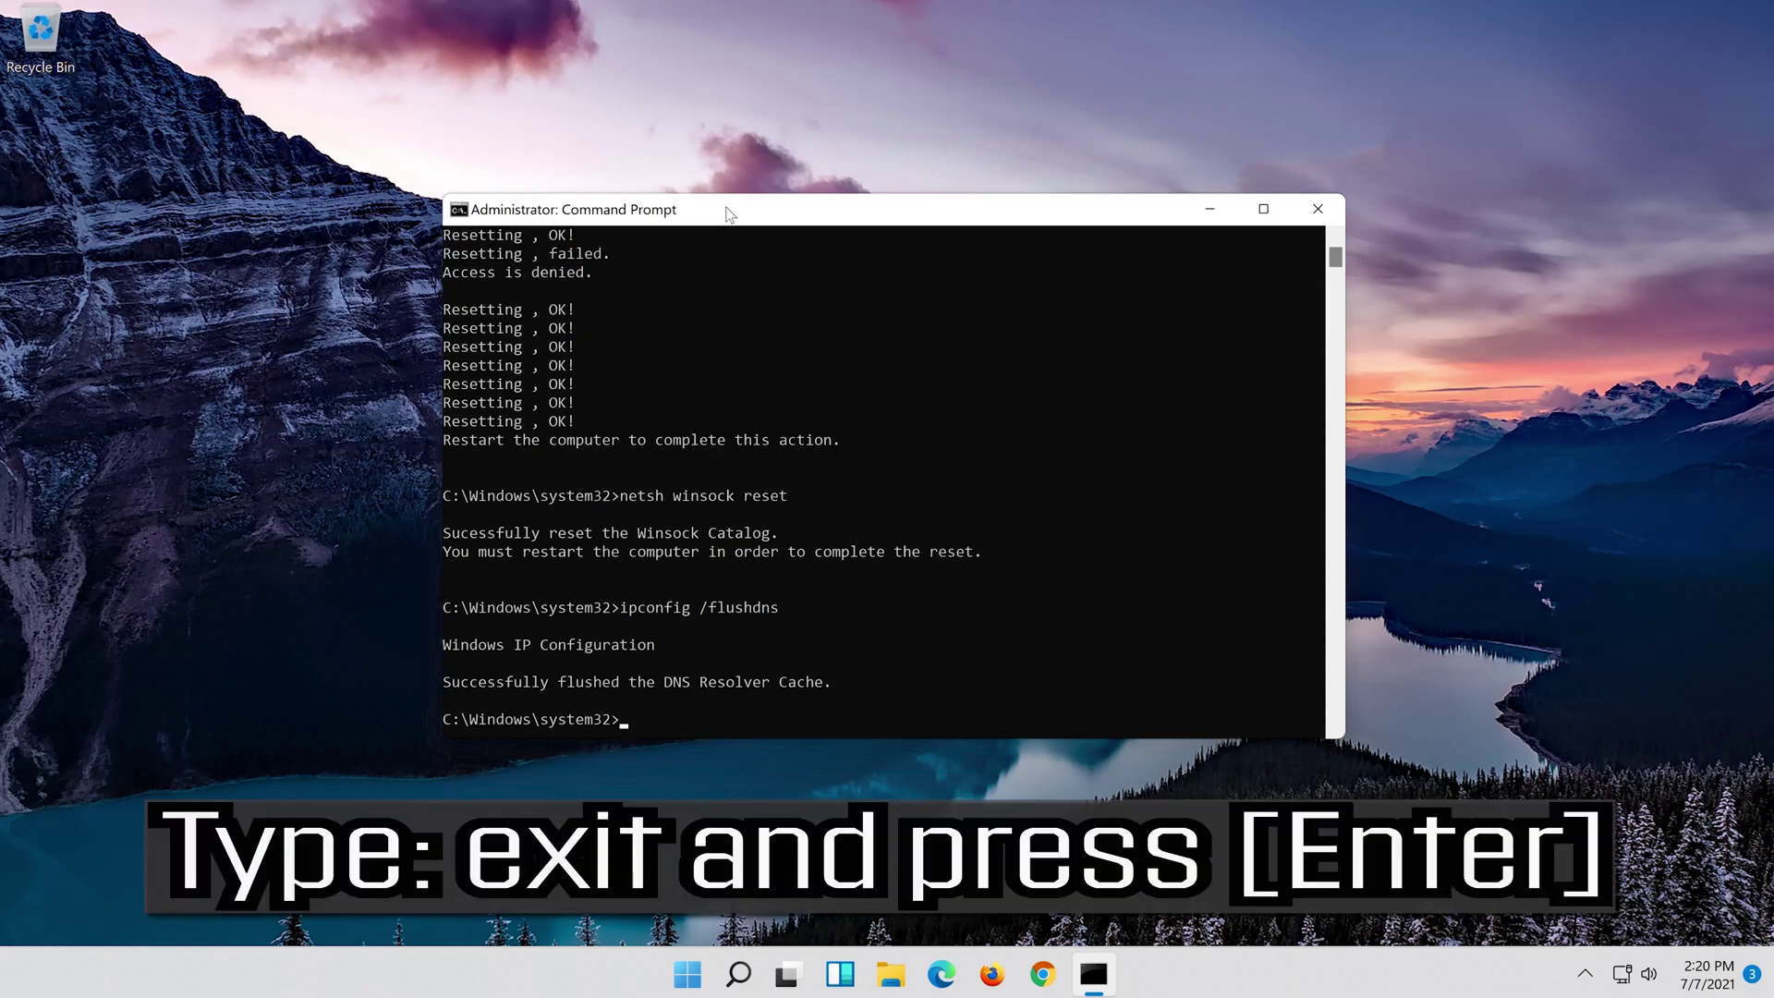
type("exit")
key("Return")
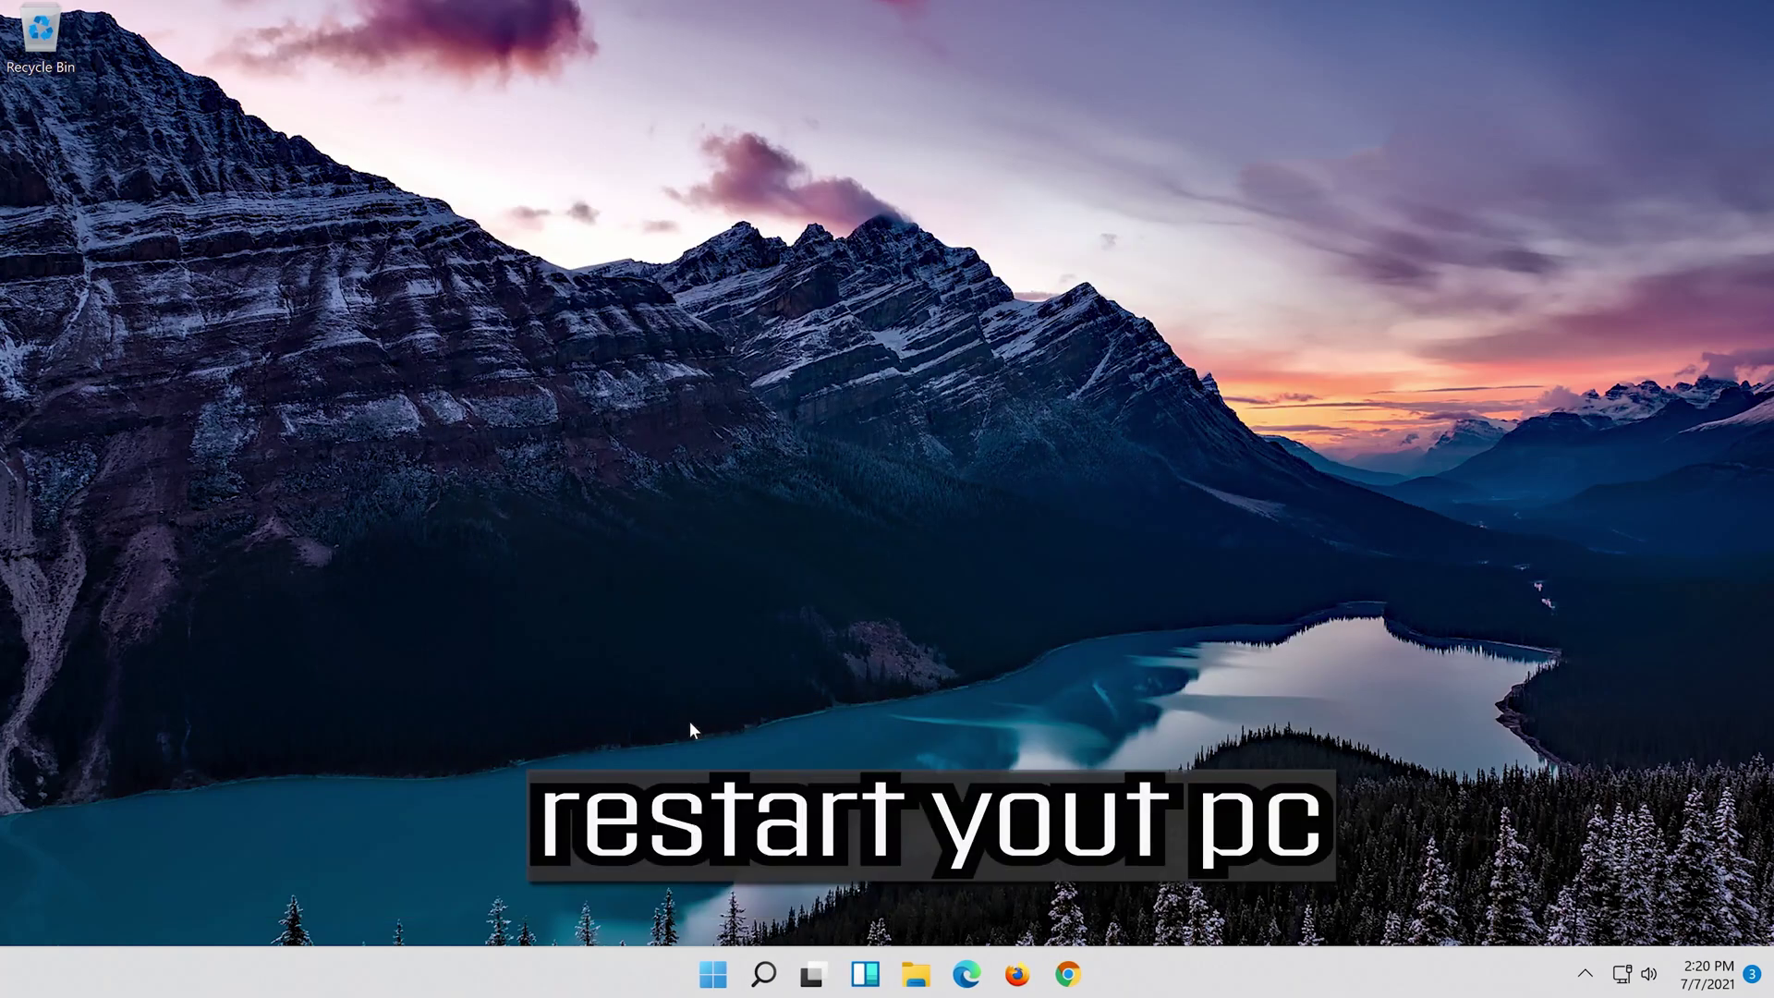
Restart the PC from the Start menu power options
left_click(713, 974)
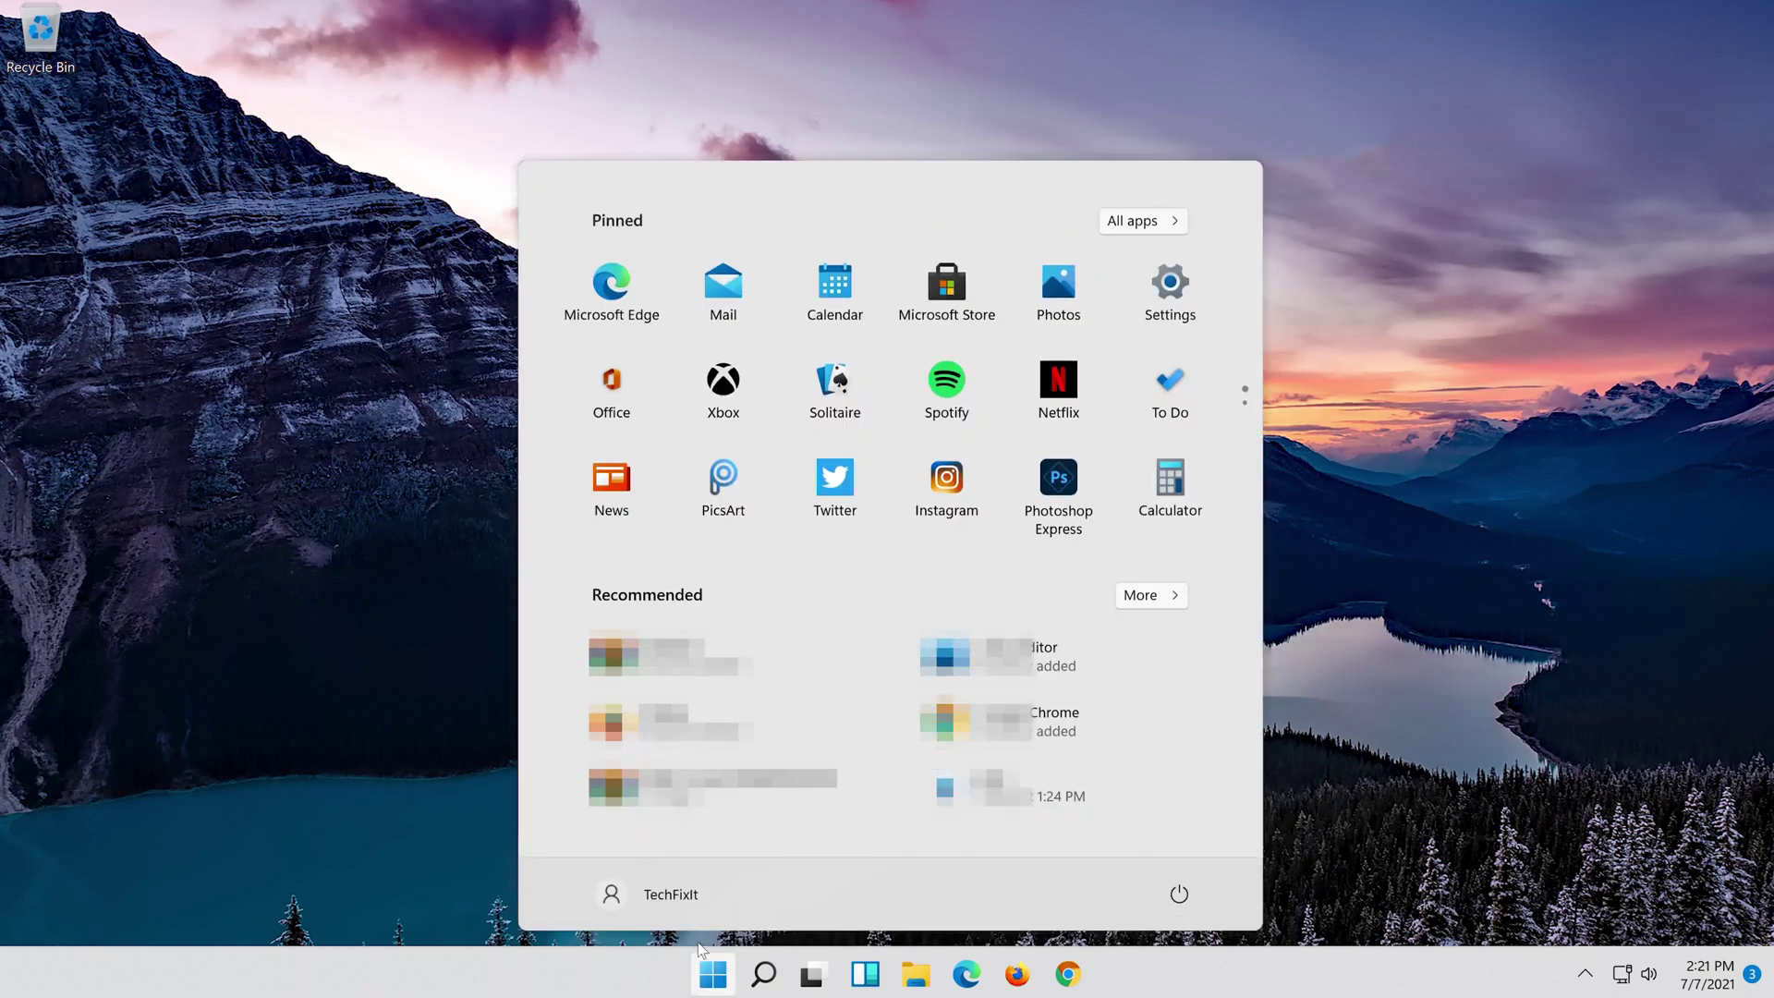
left_click(1177, 908)
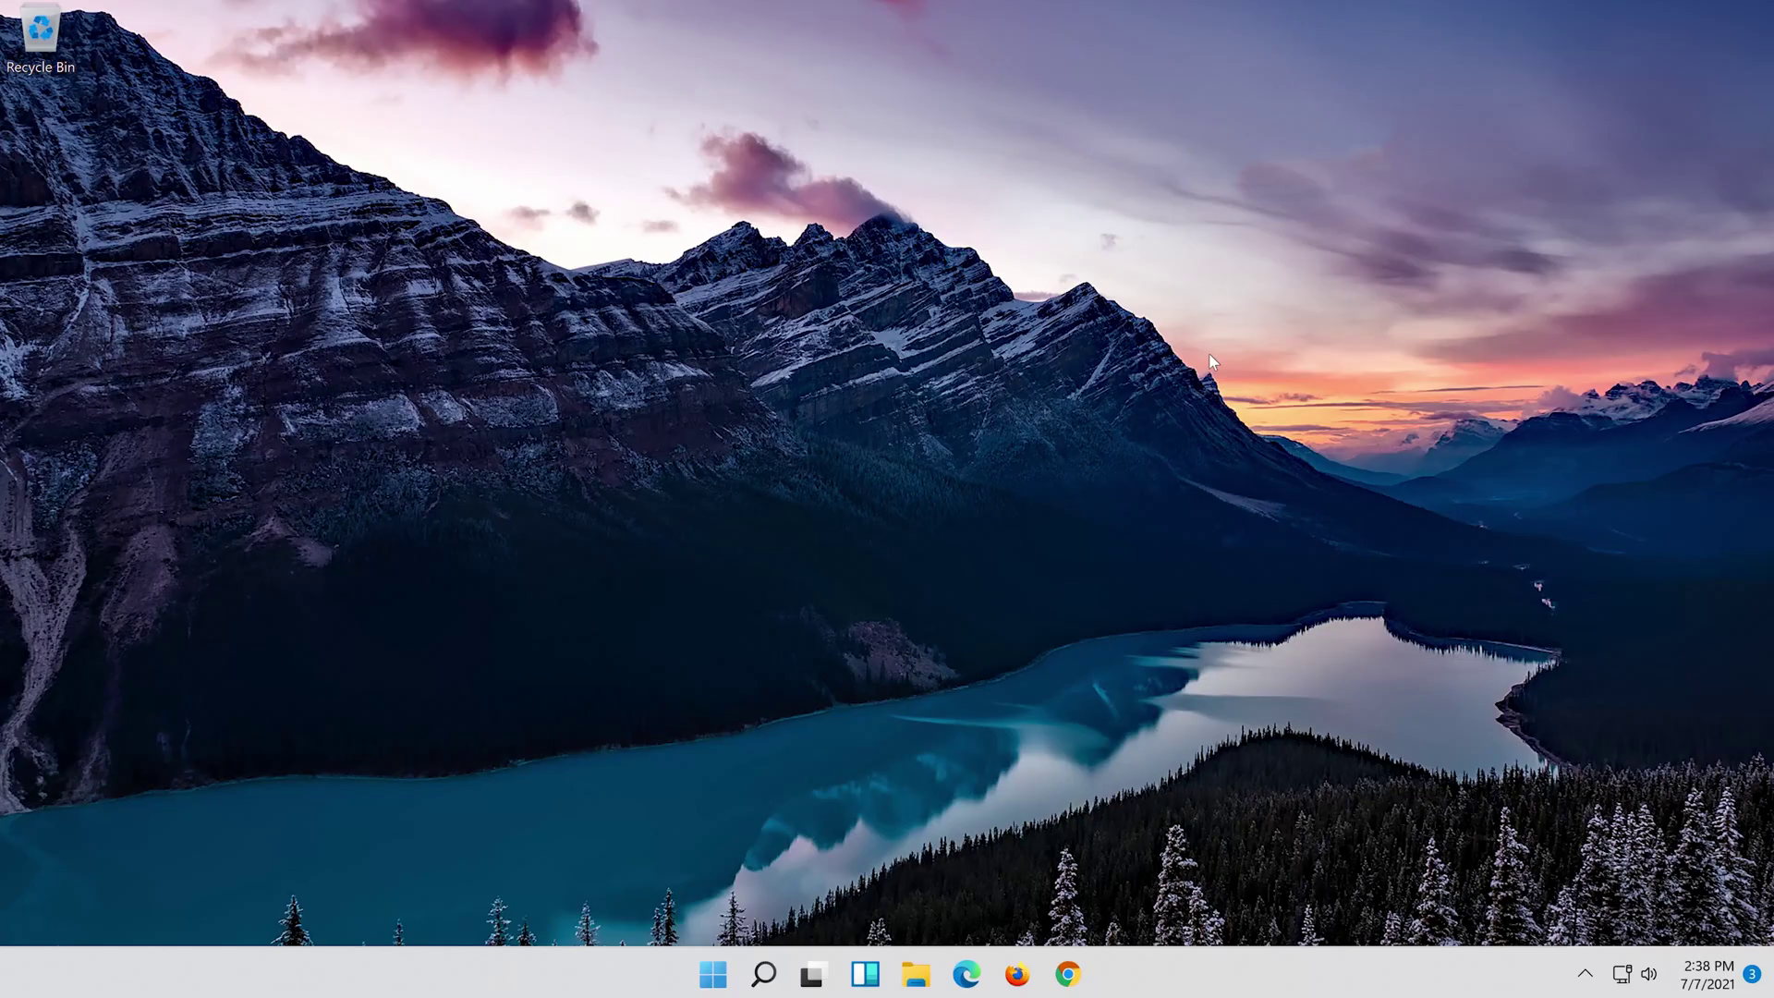
Open Settings and go to Network & internet > Ethernet, down to DNS server assignment
left_click(767, 974)
type("settings")
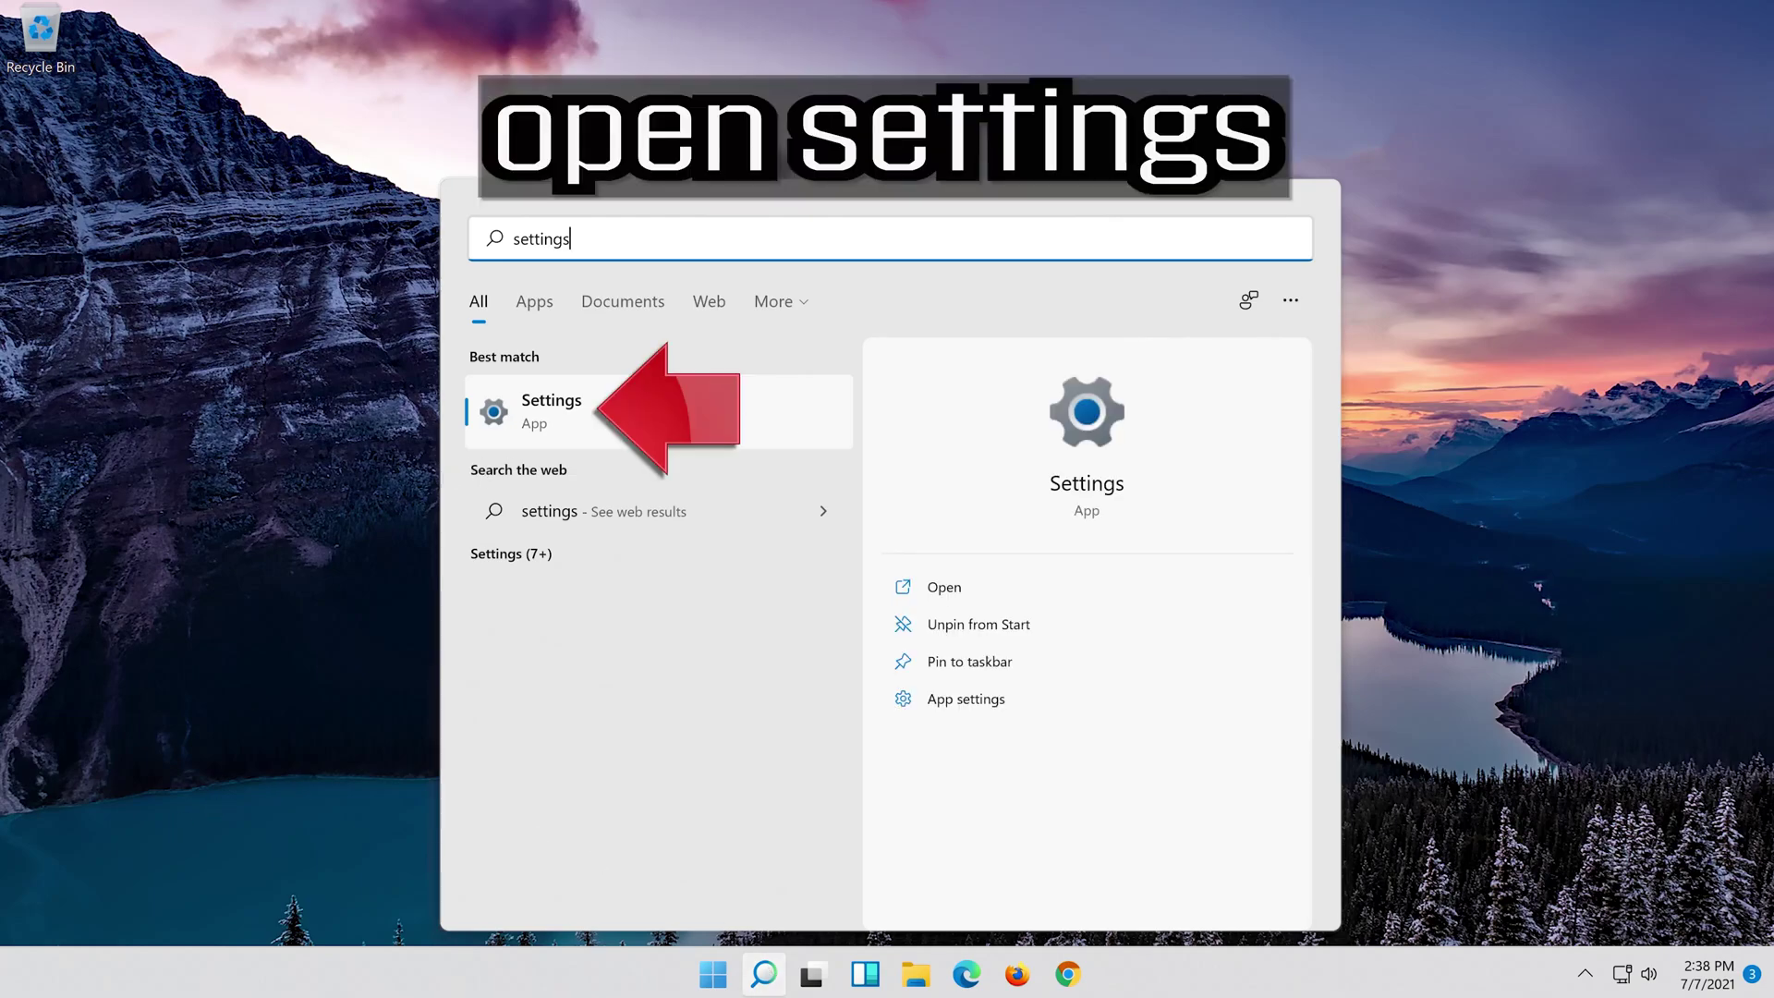
left_click(685, 415)
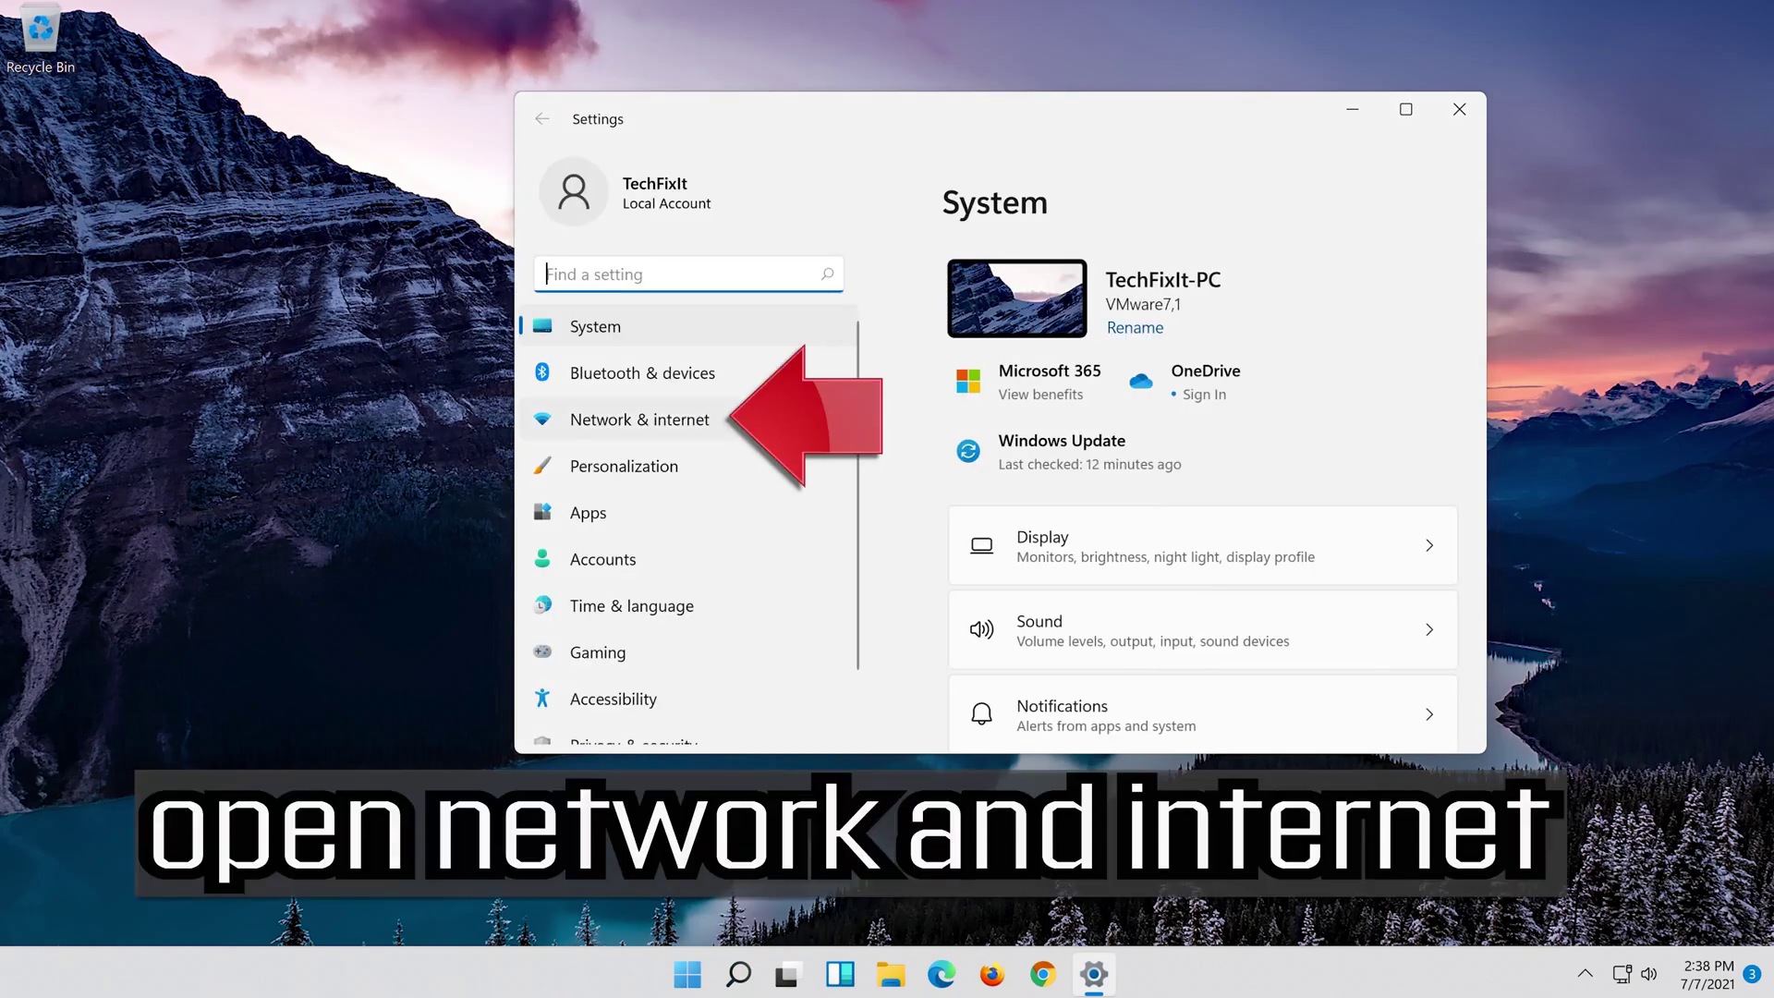
left_click(739, 432)
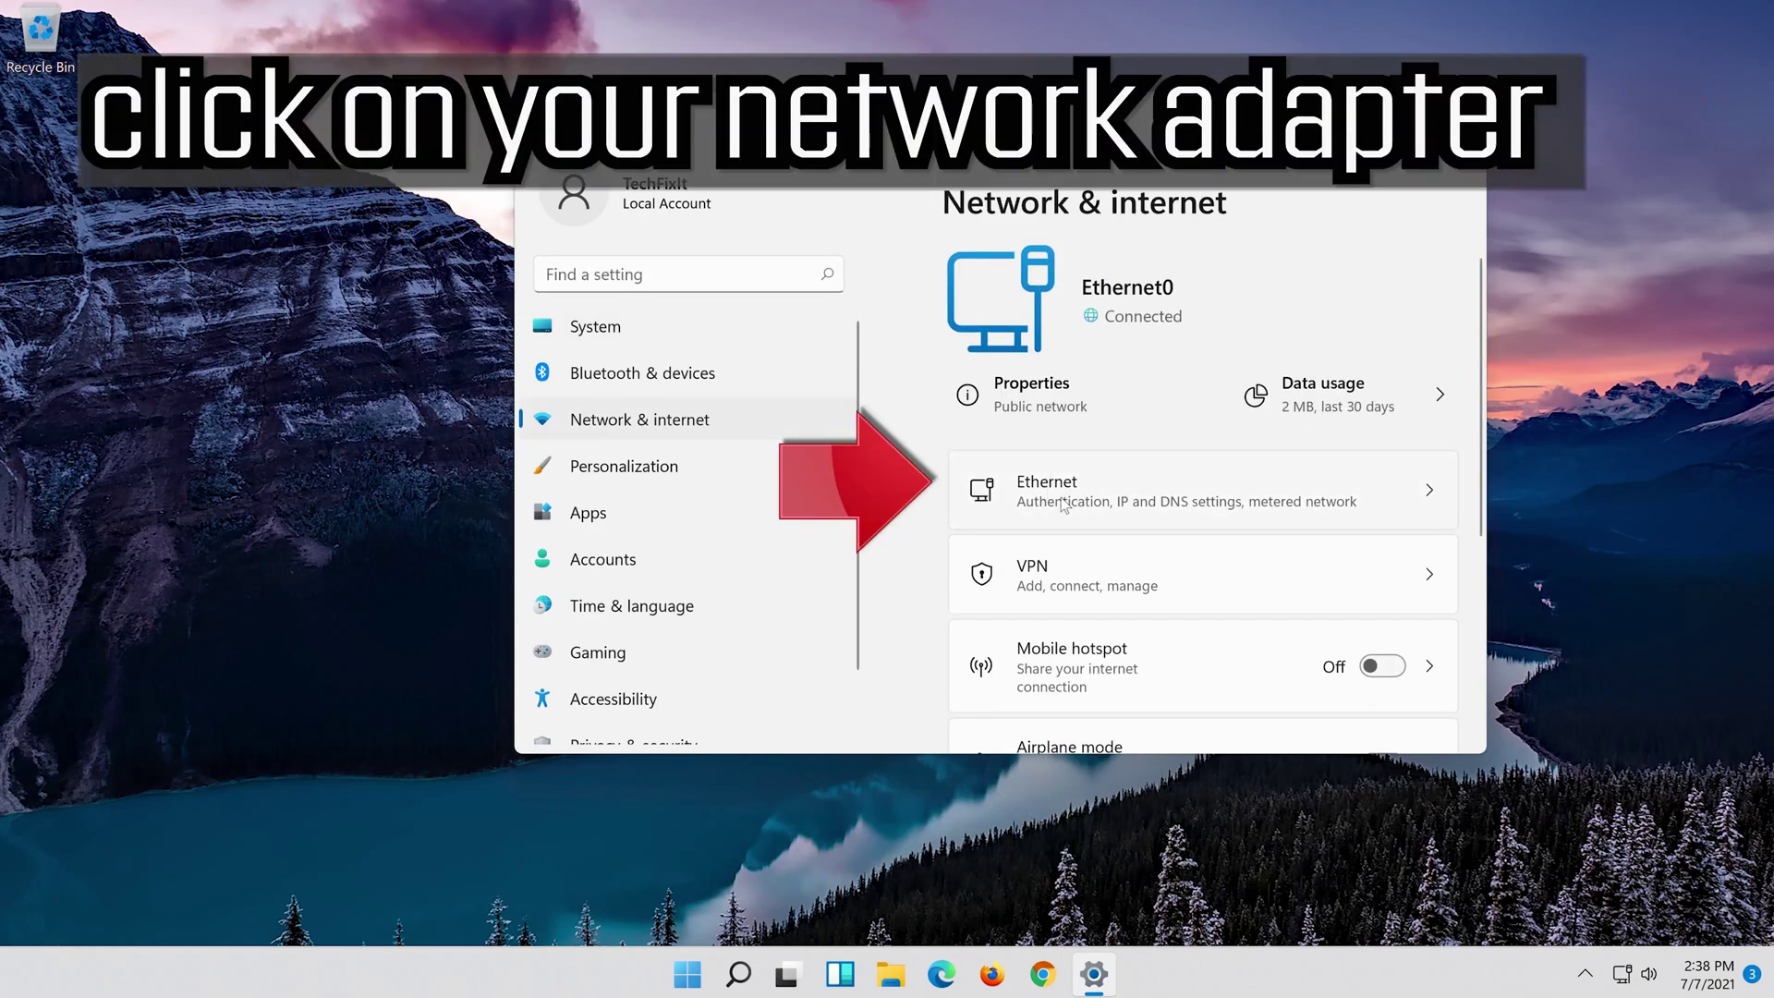
left_click(1251, 503)
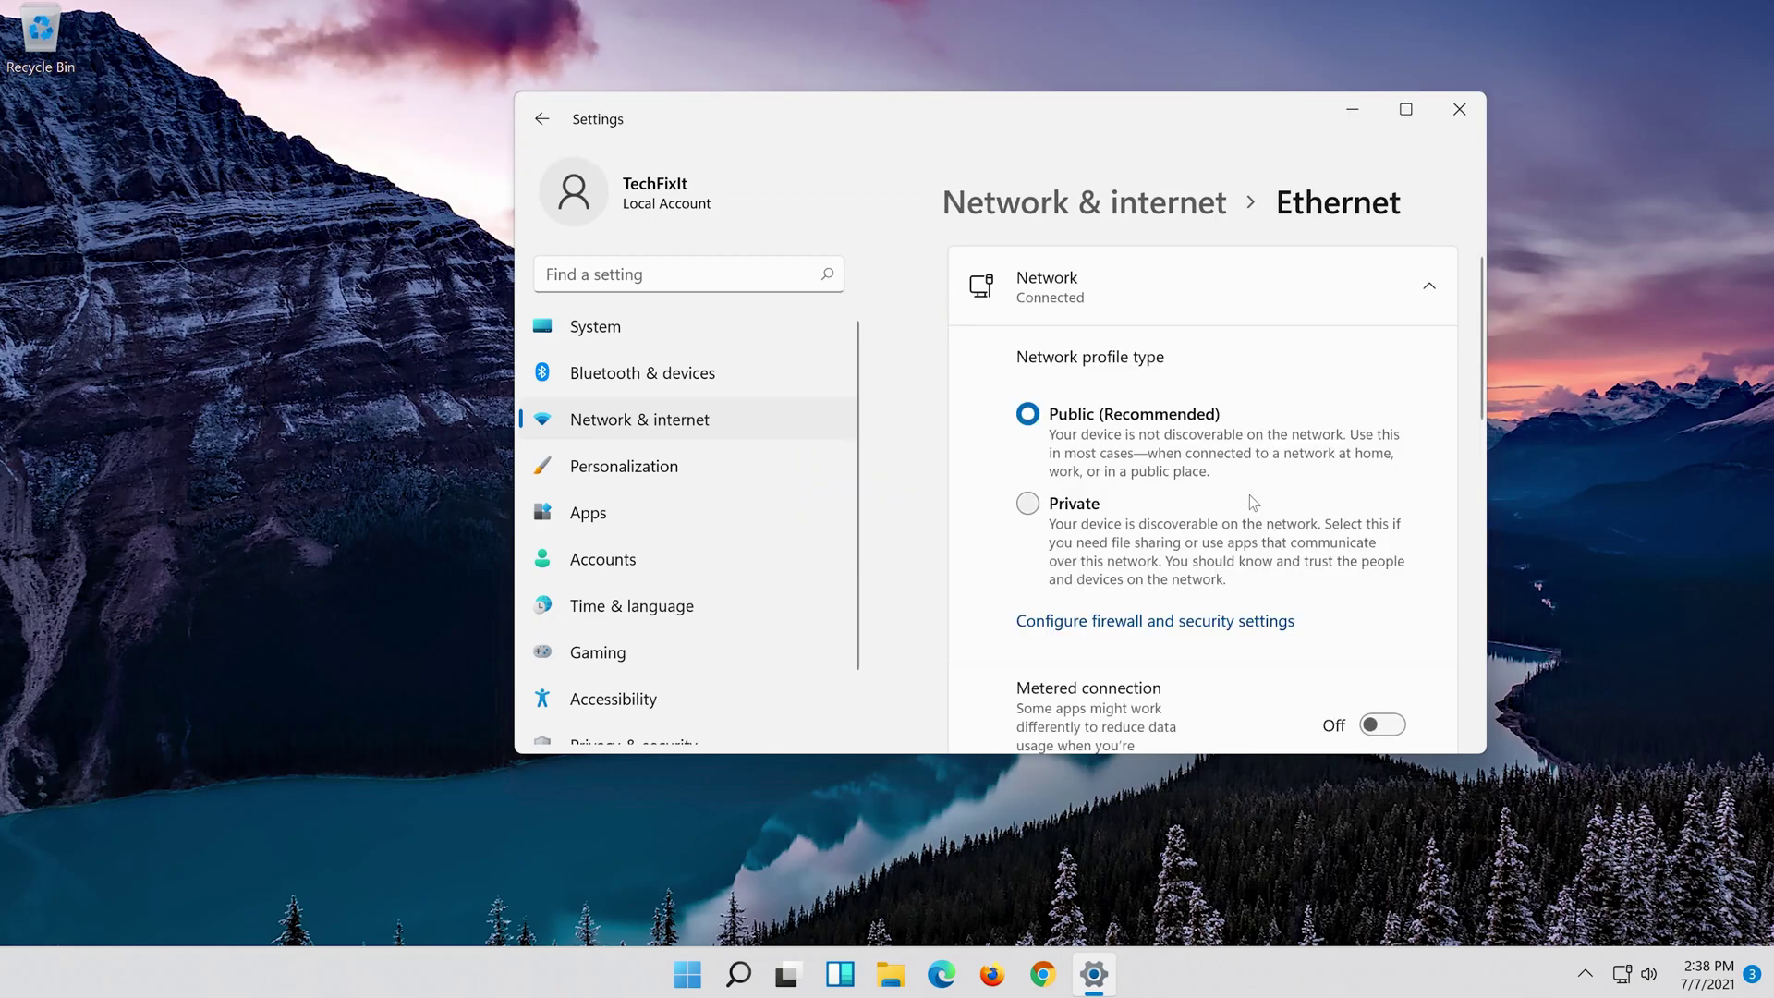
scroll(1250, 497, "down", 5)
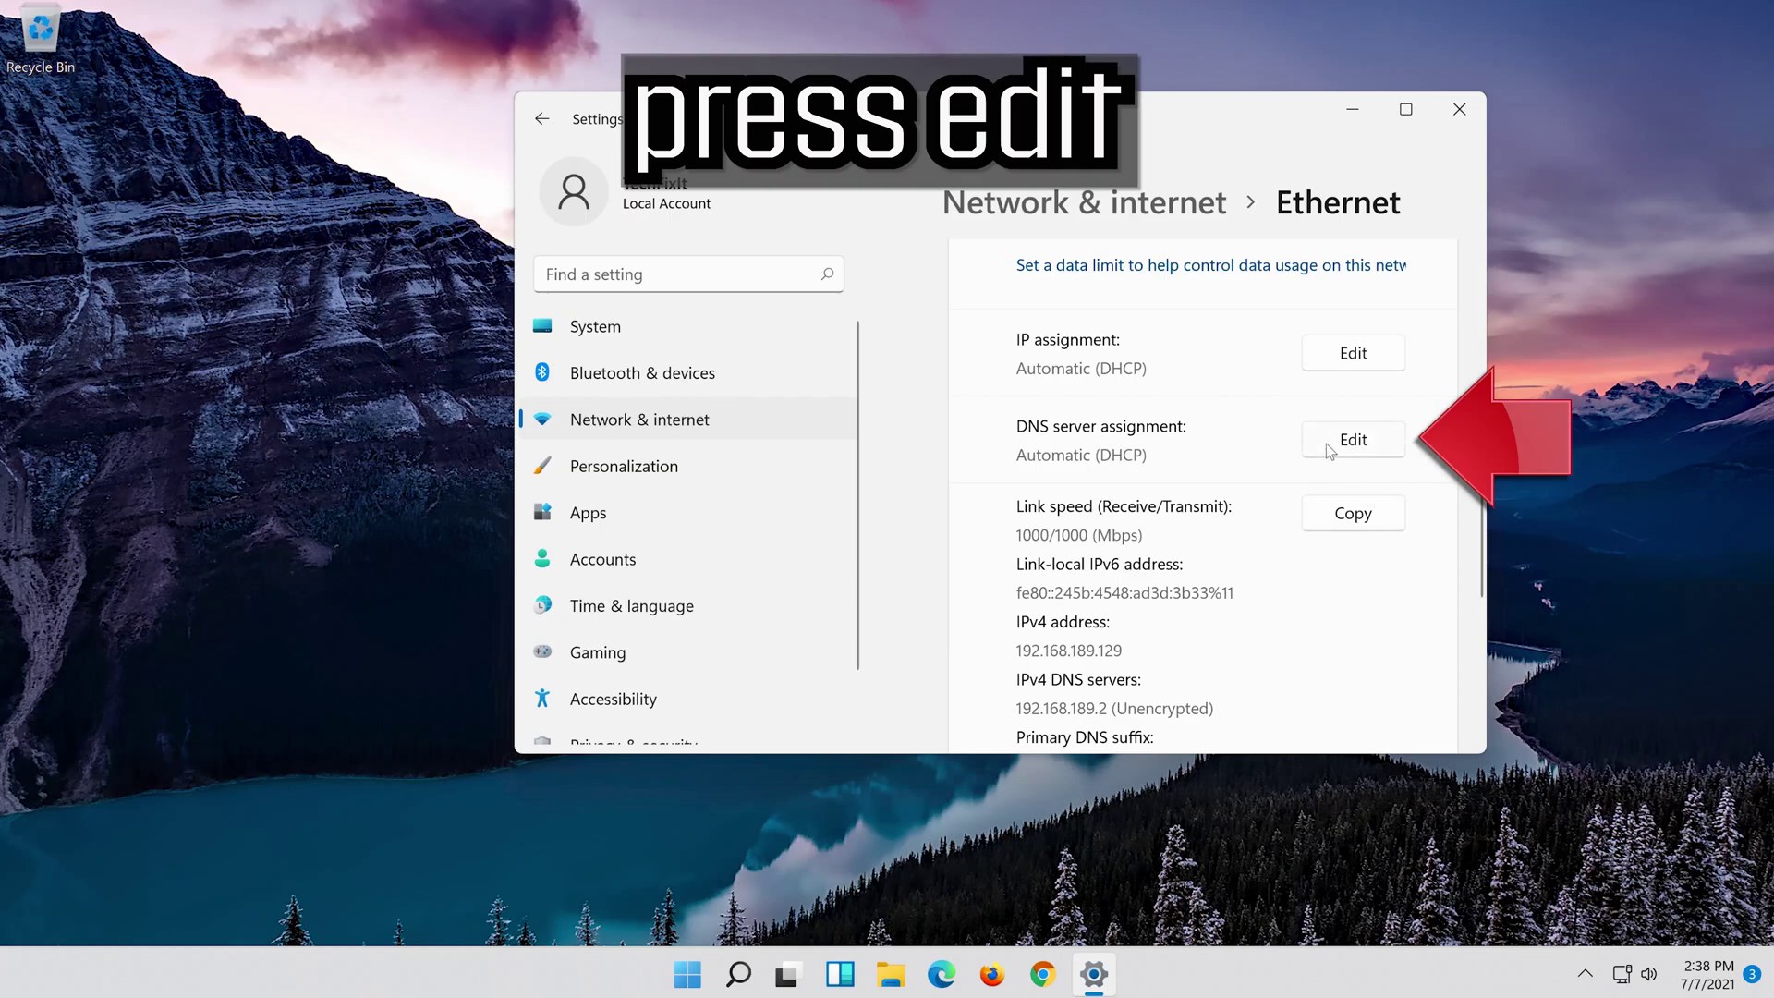
Switch Ethernet DNS to Manual IPv4 with preferred 8.8.8.8, encrypted preferred, unencrypted allowed
left_click(1327, 448)
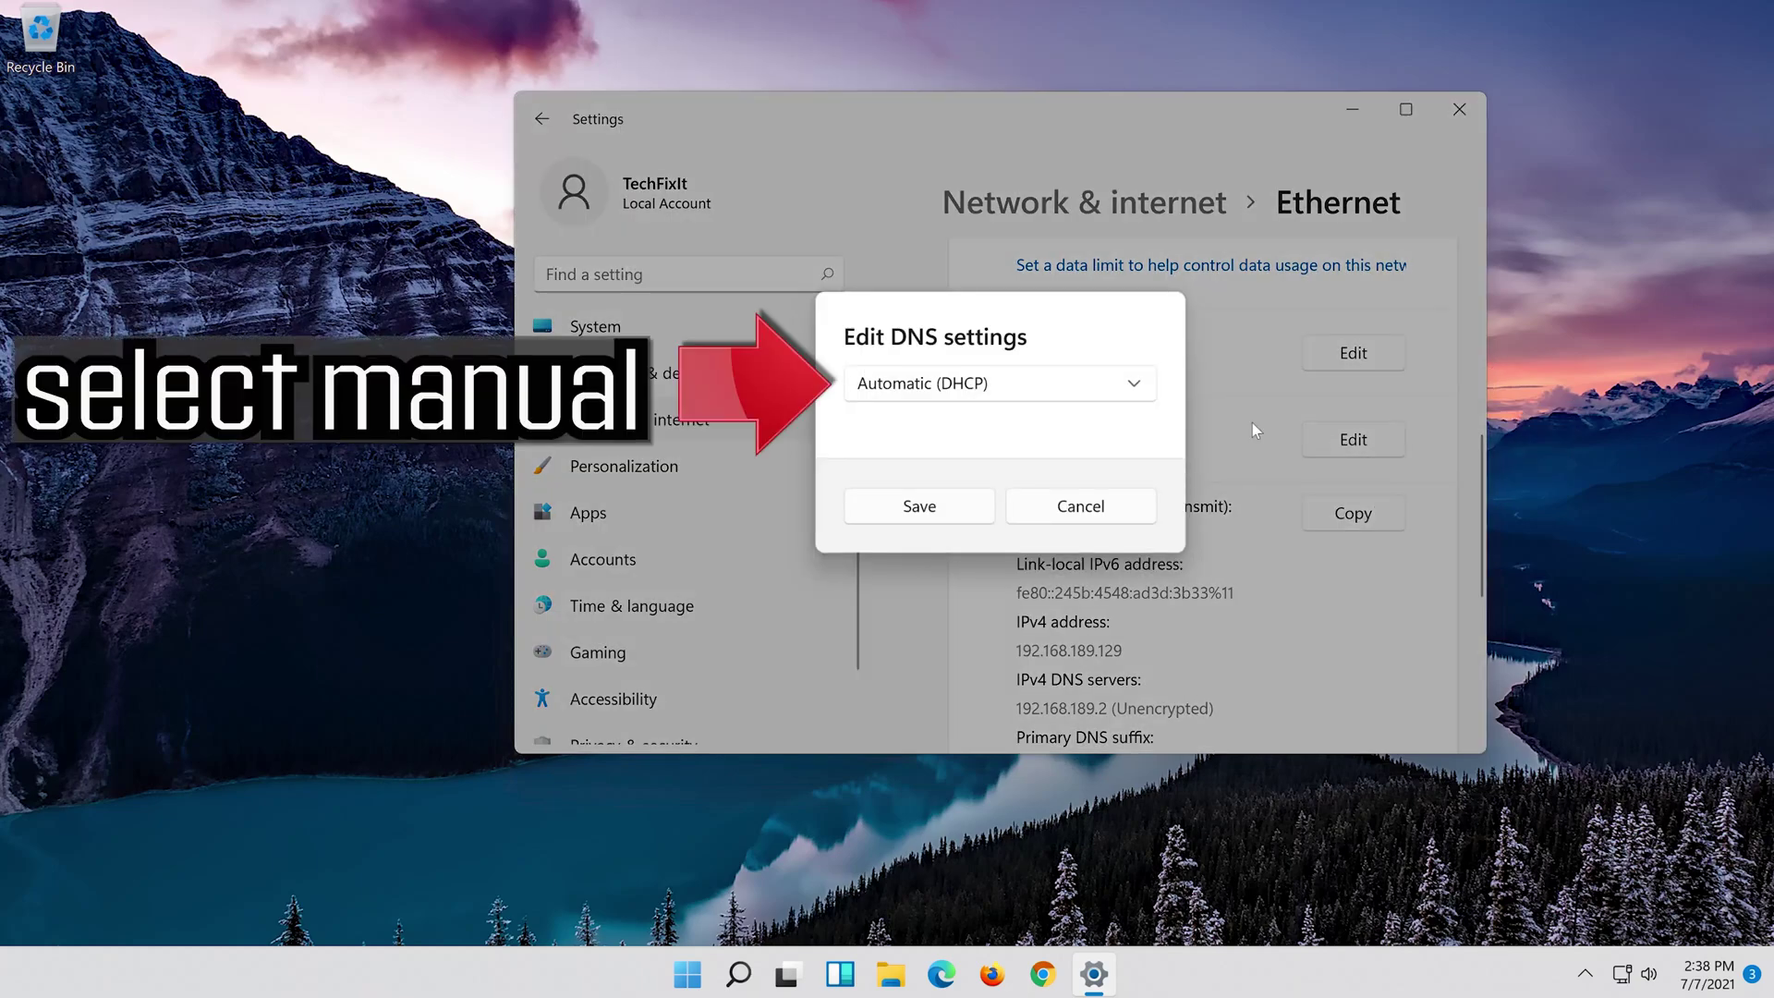
left_click(923, 388)
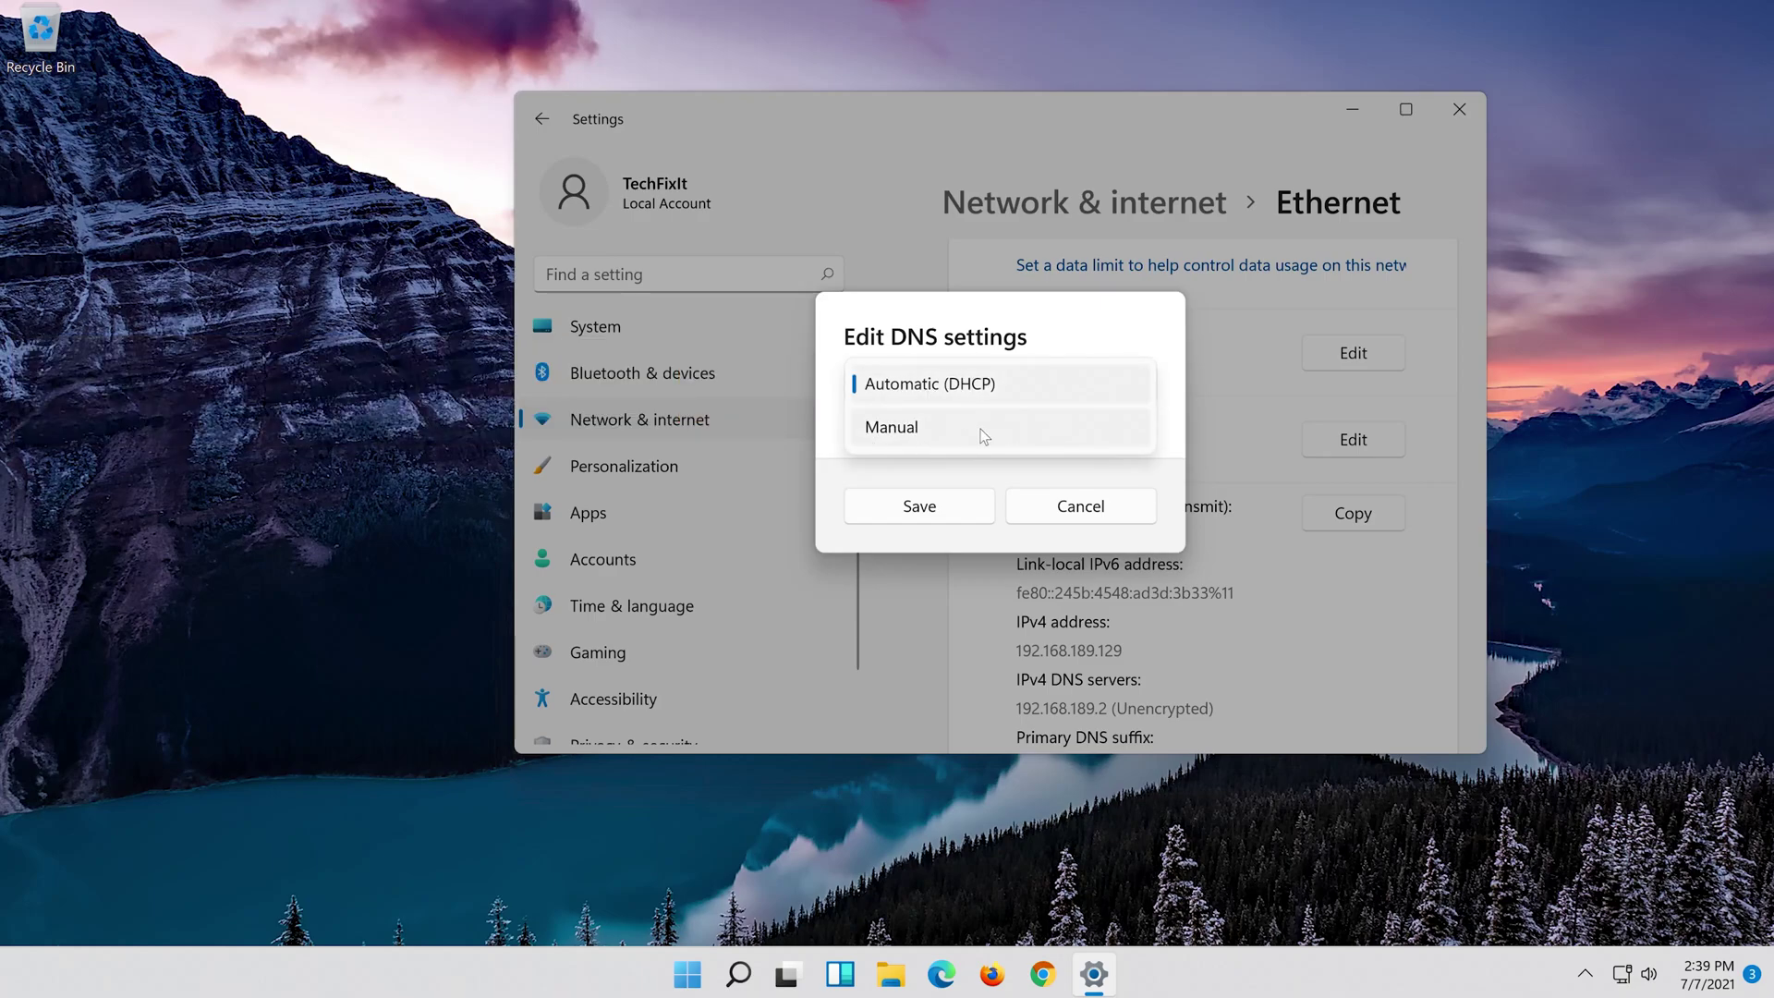
left_click(982, 433)
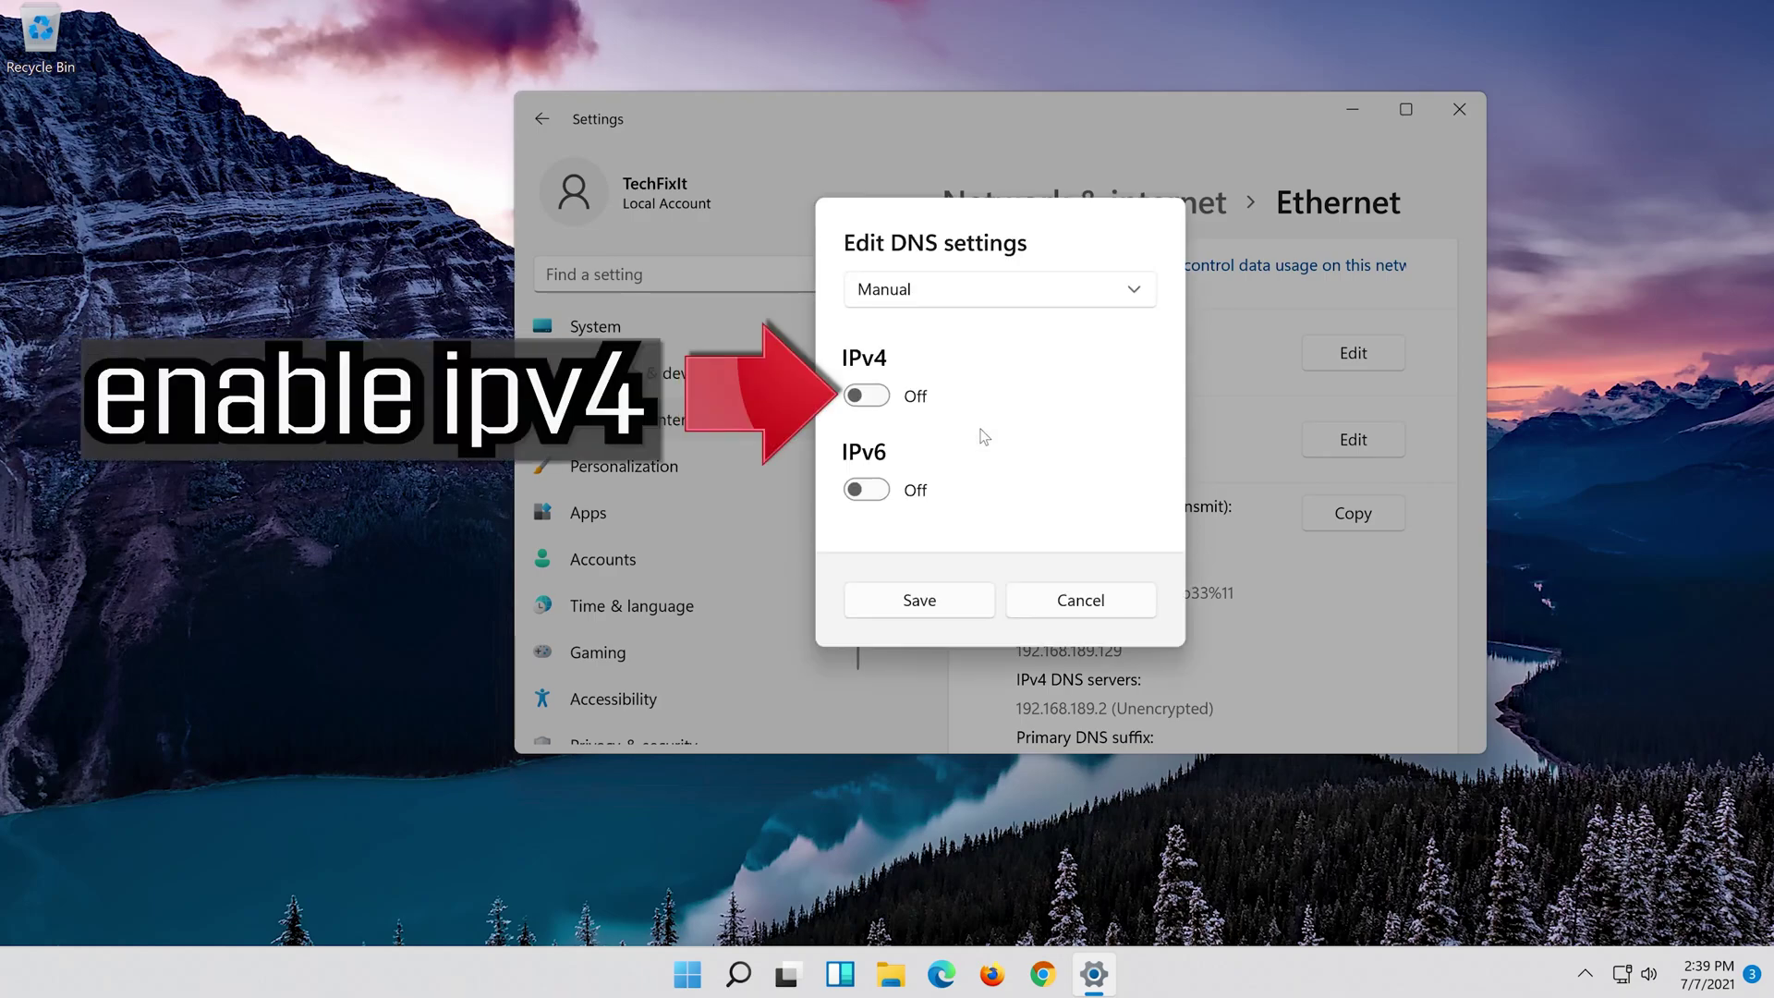
left_click(883, 399)
left_click(1070, 369)
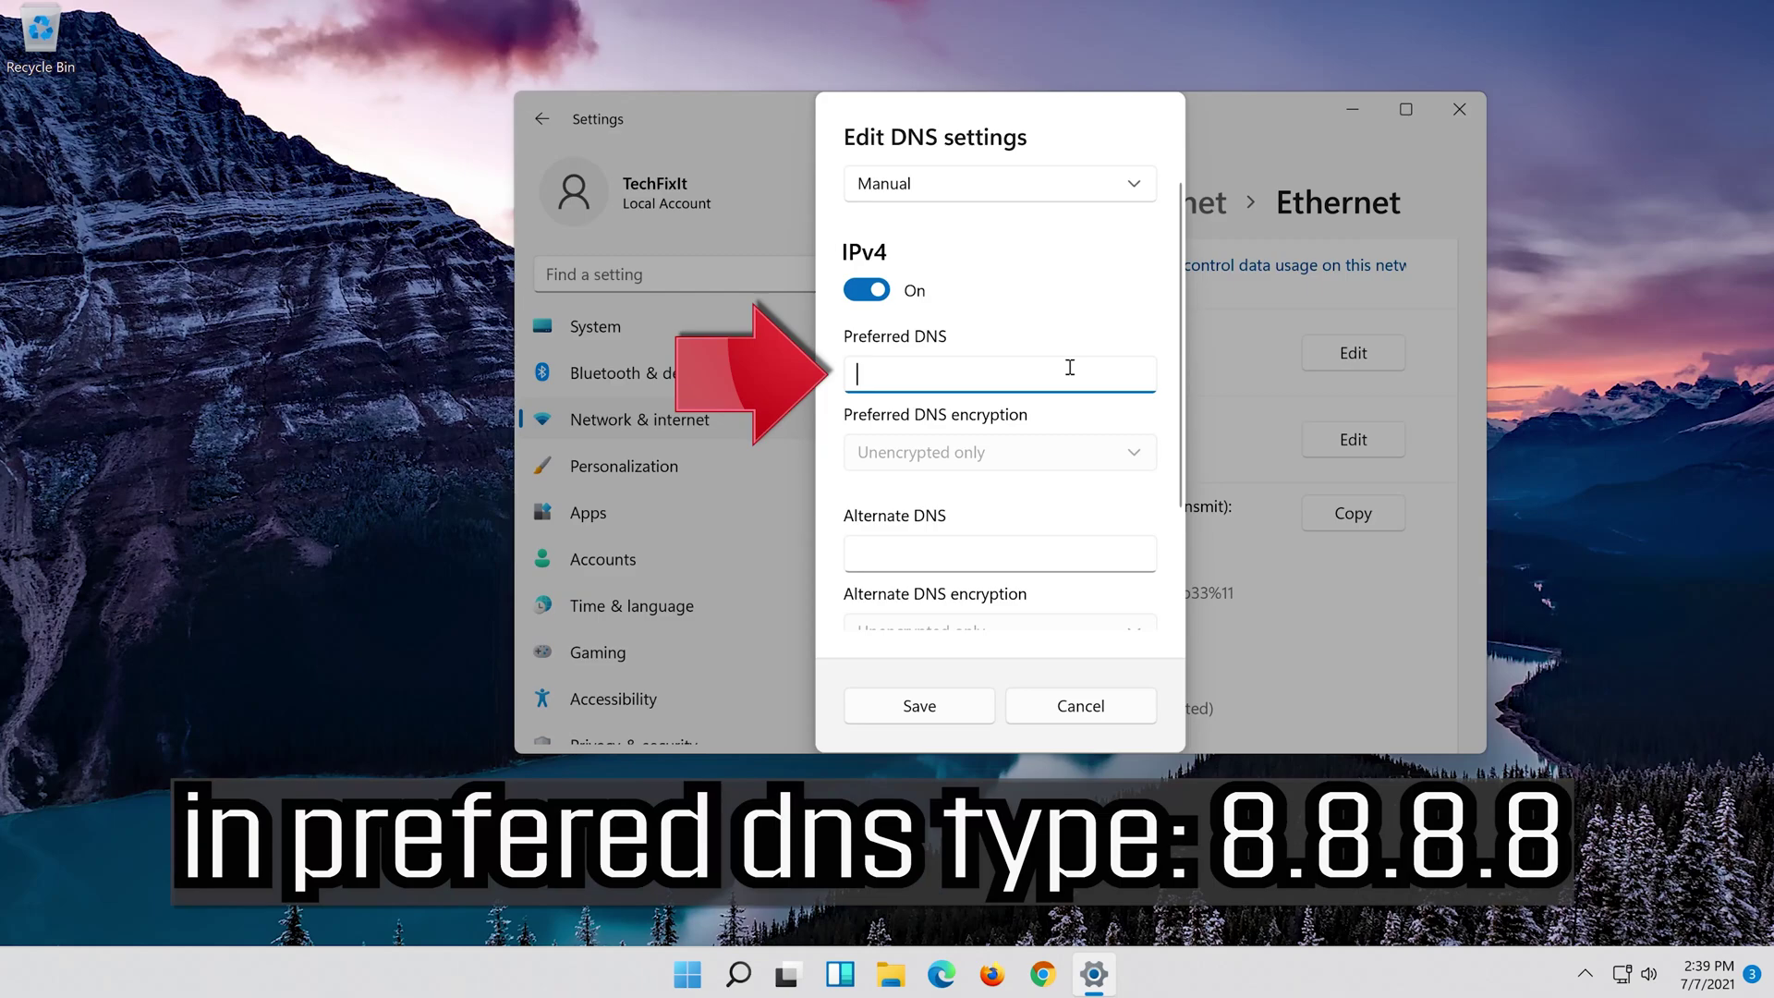
type("8.8.8.8")
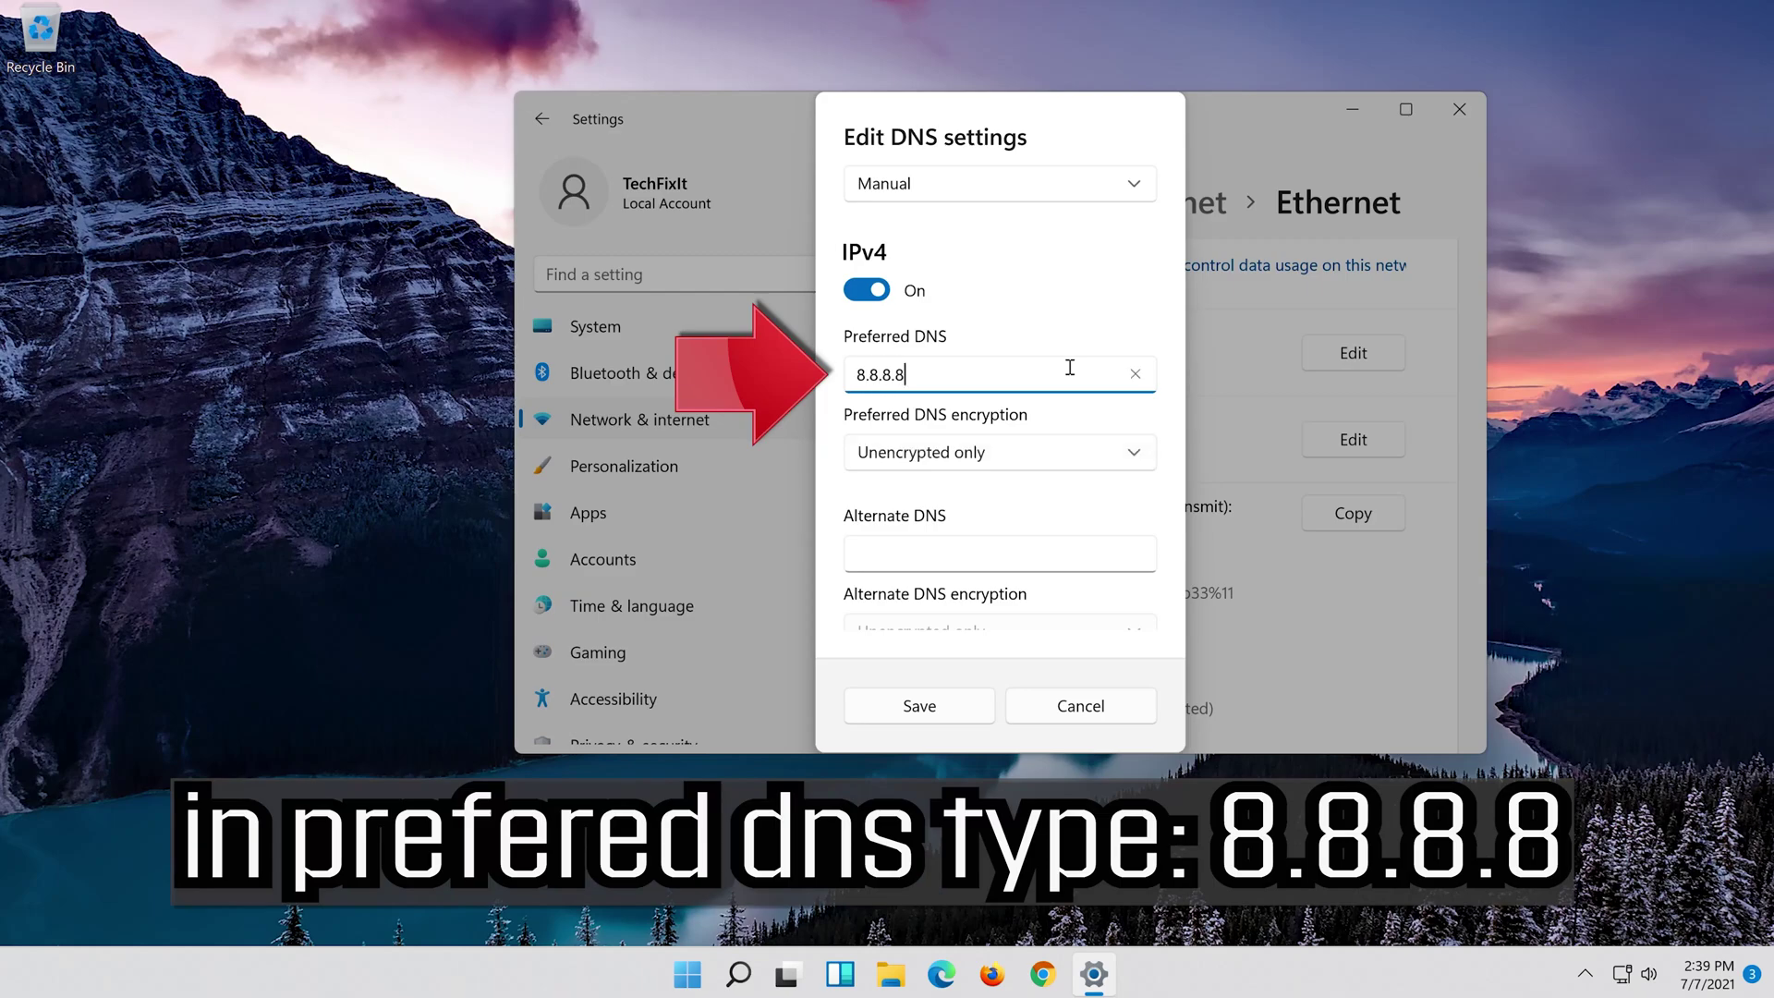
left_click(1136, 443)
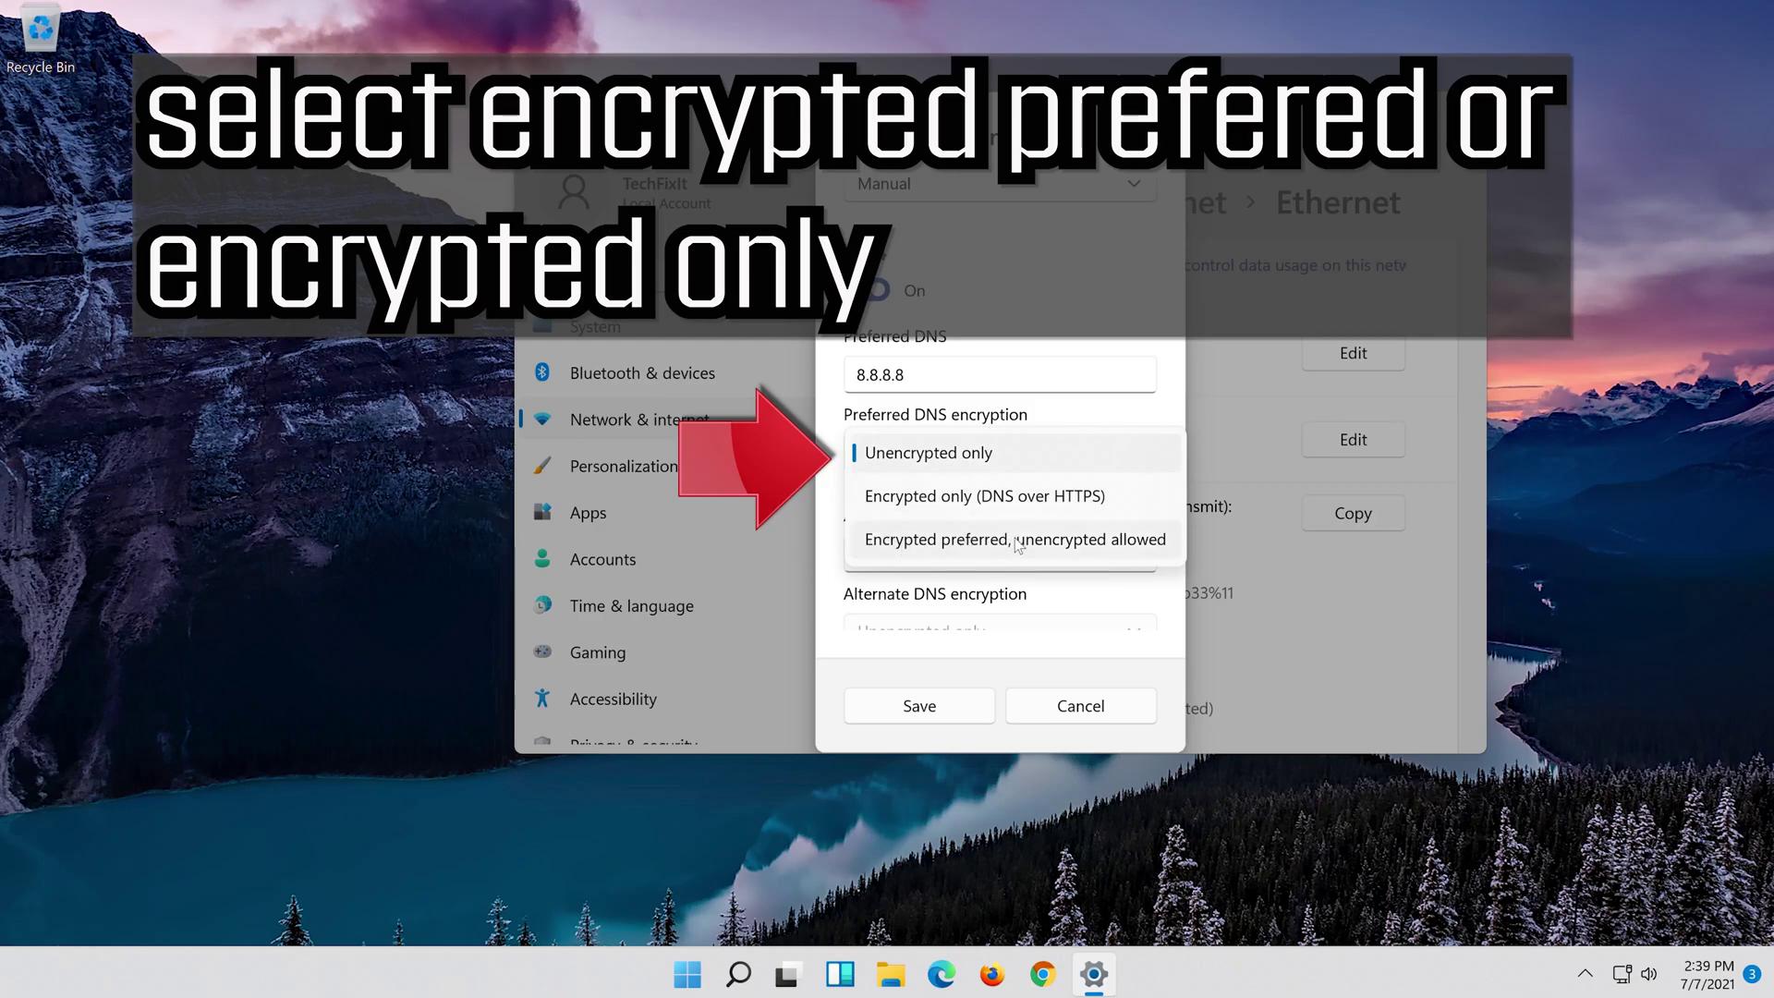
left_click(1088, 538)
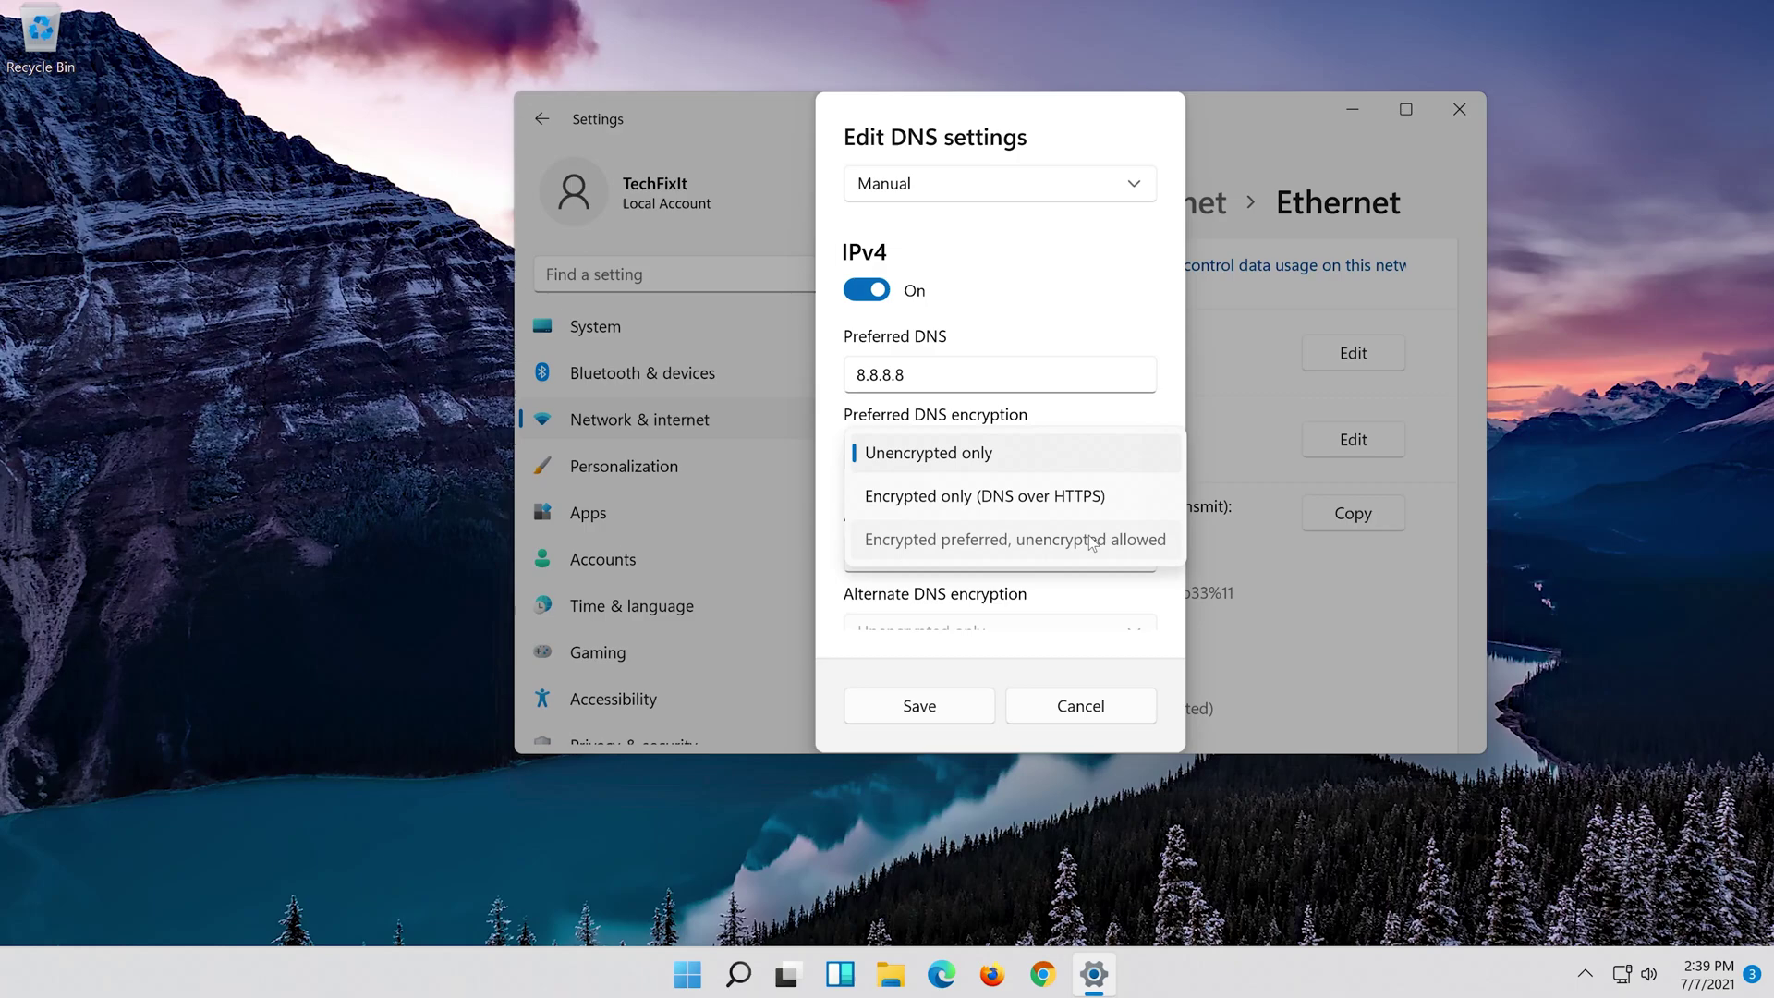
Set alternate DNS 8.8.4.4 to encrypted preferred, unencrypted allowed
left_click(1067, 551)
type("8.8")
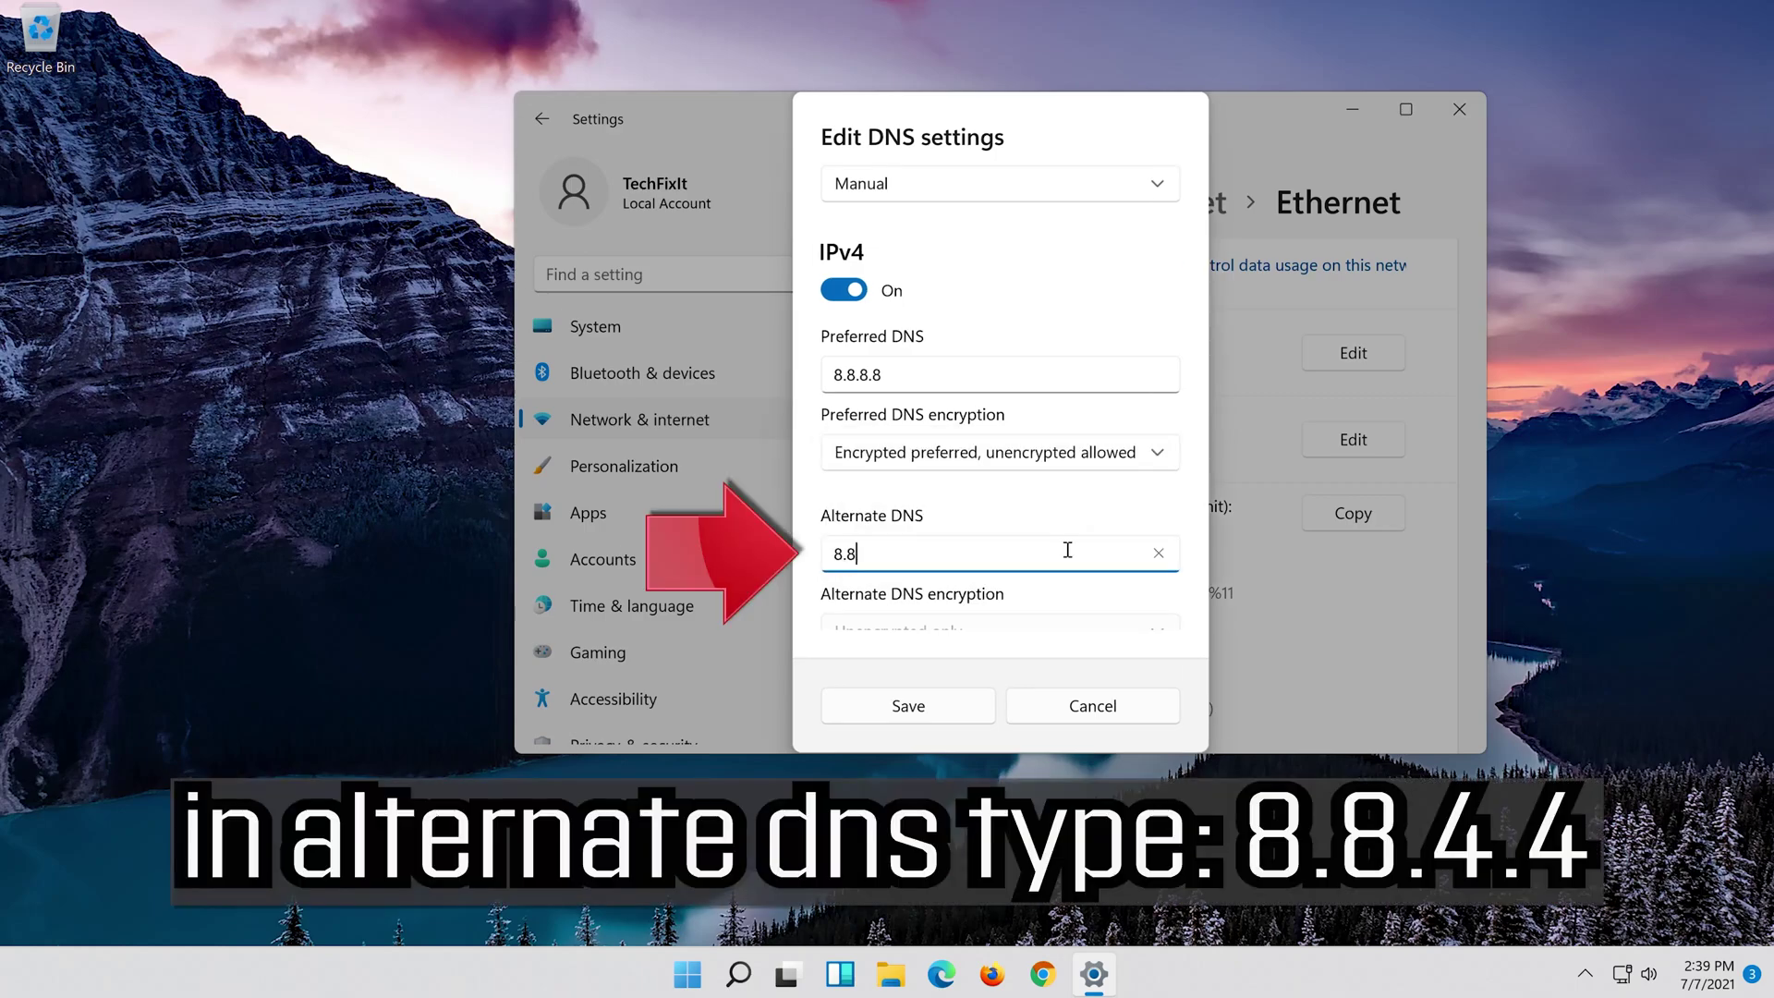
type(".4.4")
scroll(1155, 508, "down", 2)
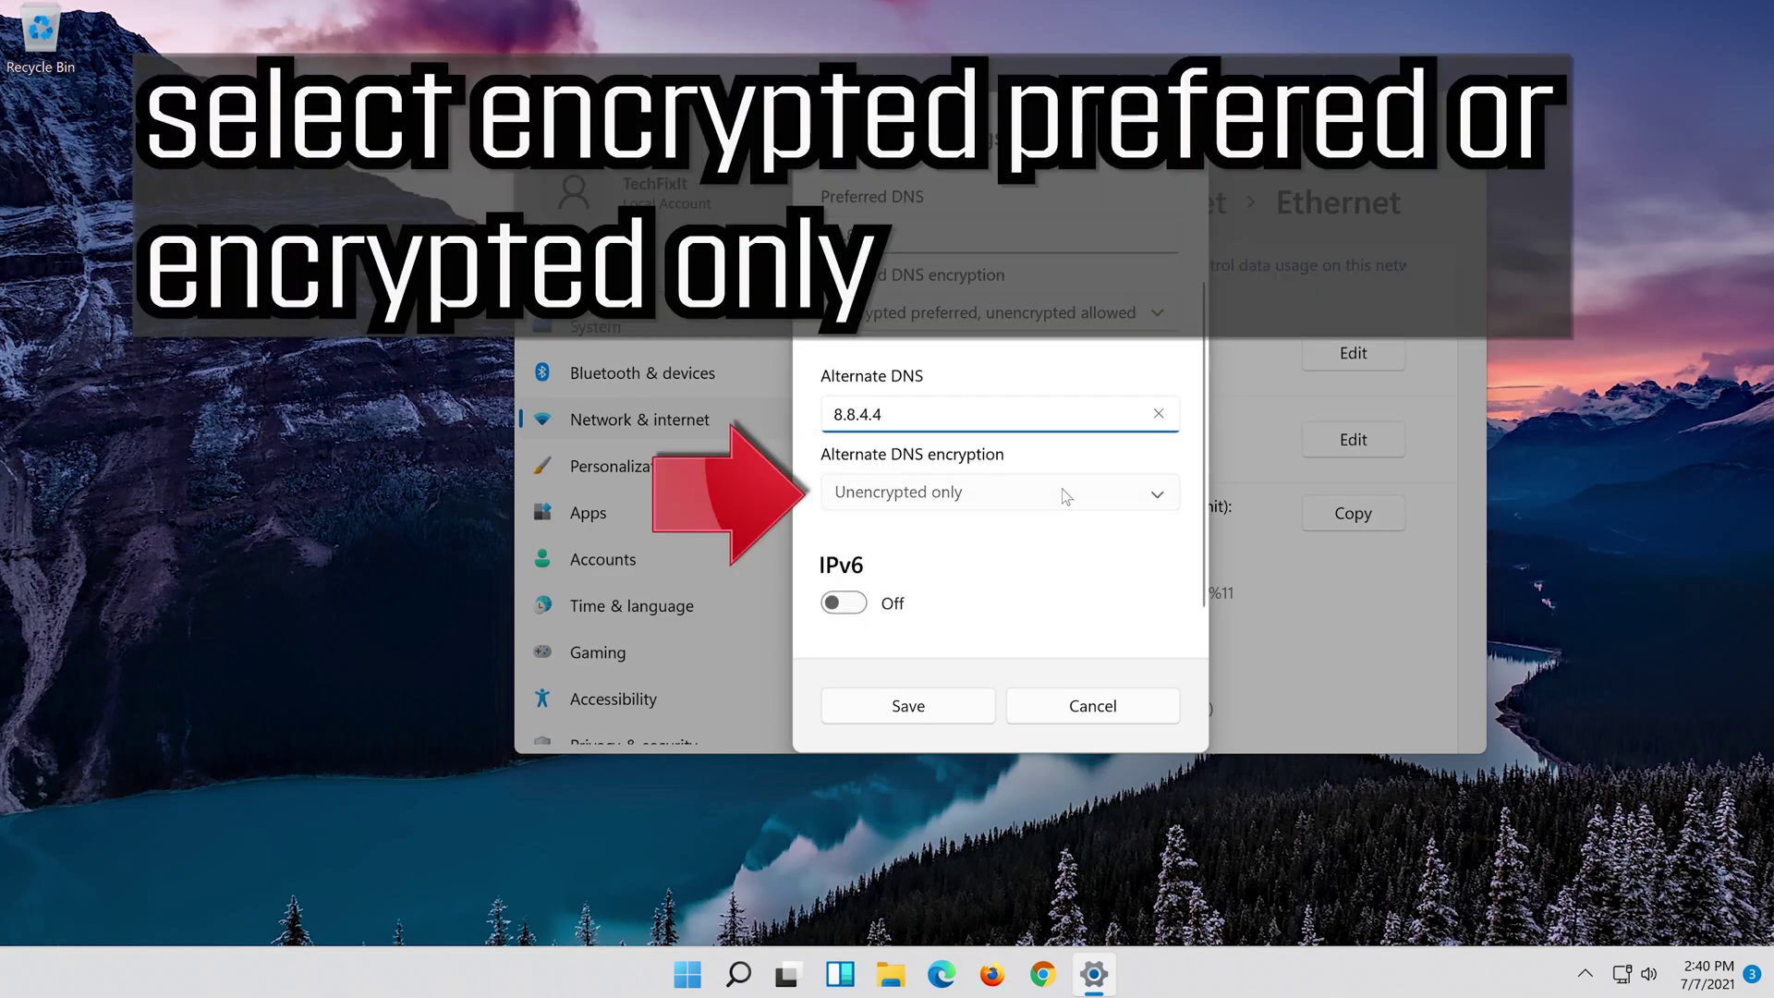
left_click(1063, 497)
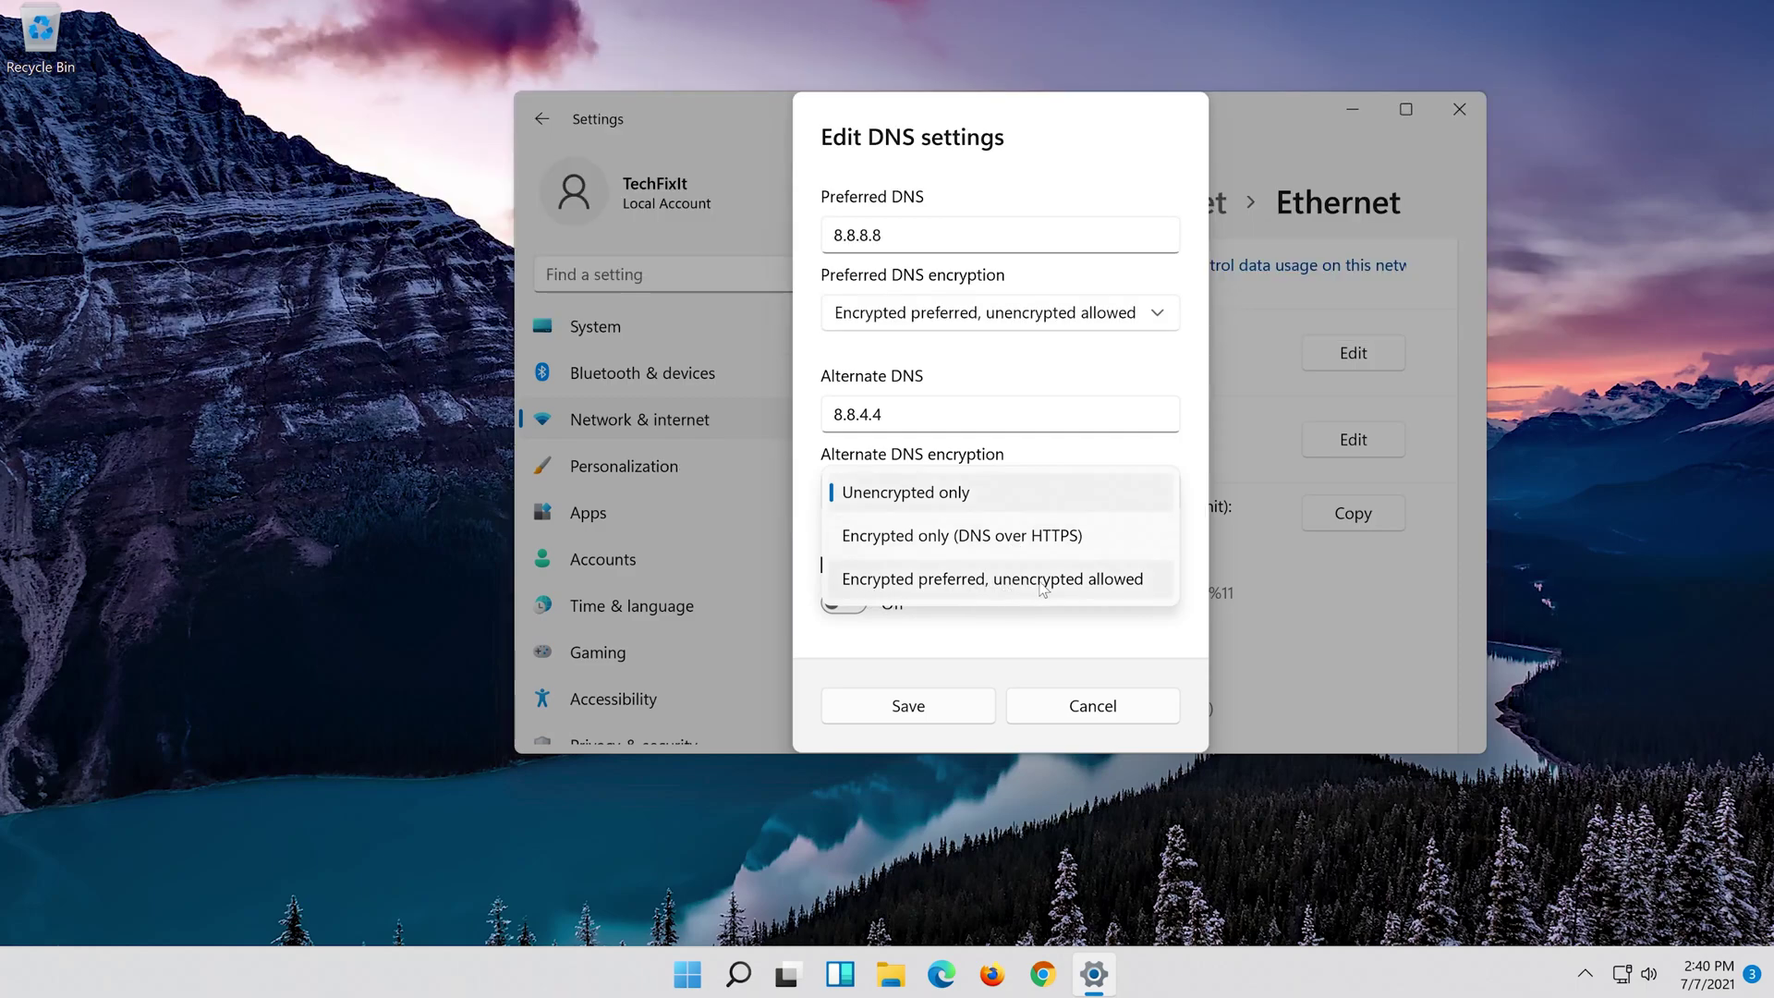
left_click(1009, 580)
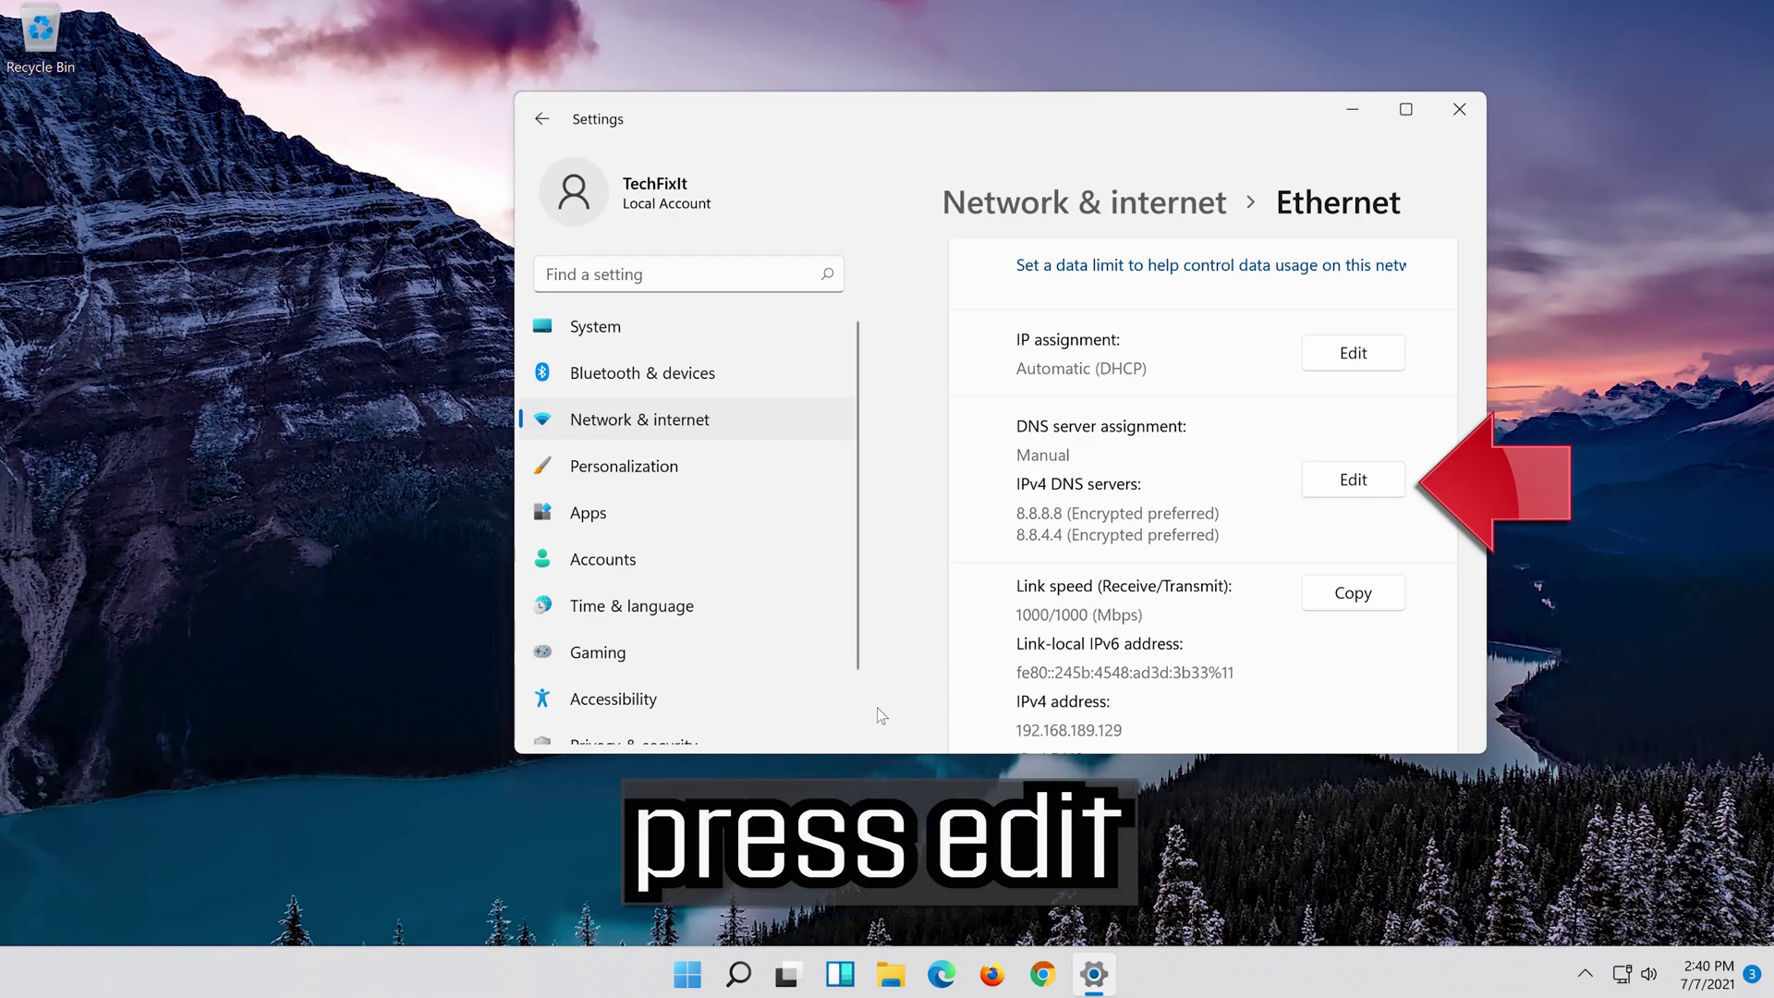
Turn off manual IPv4 DNS, choose Automatic (DHCP) and save
left_click(1344, 482)
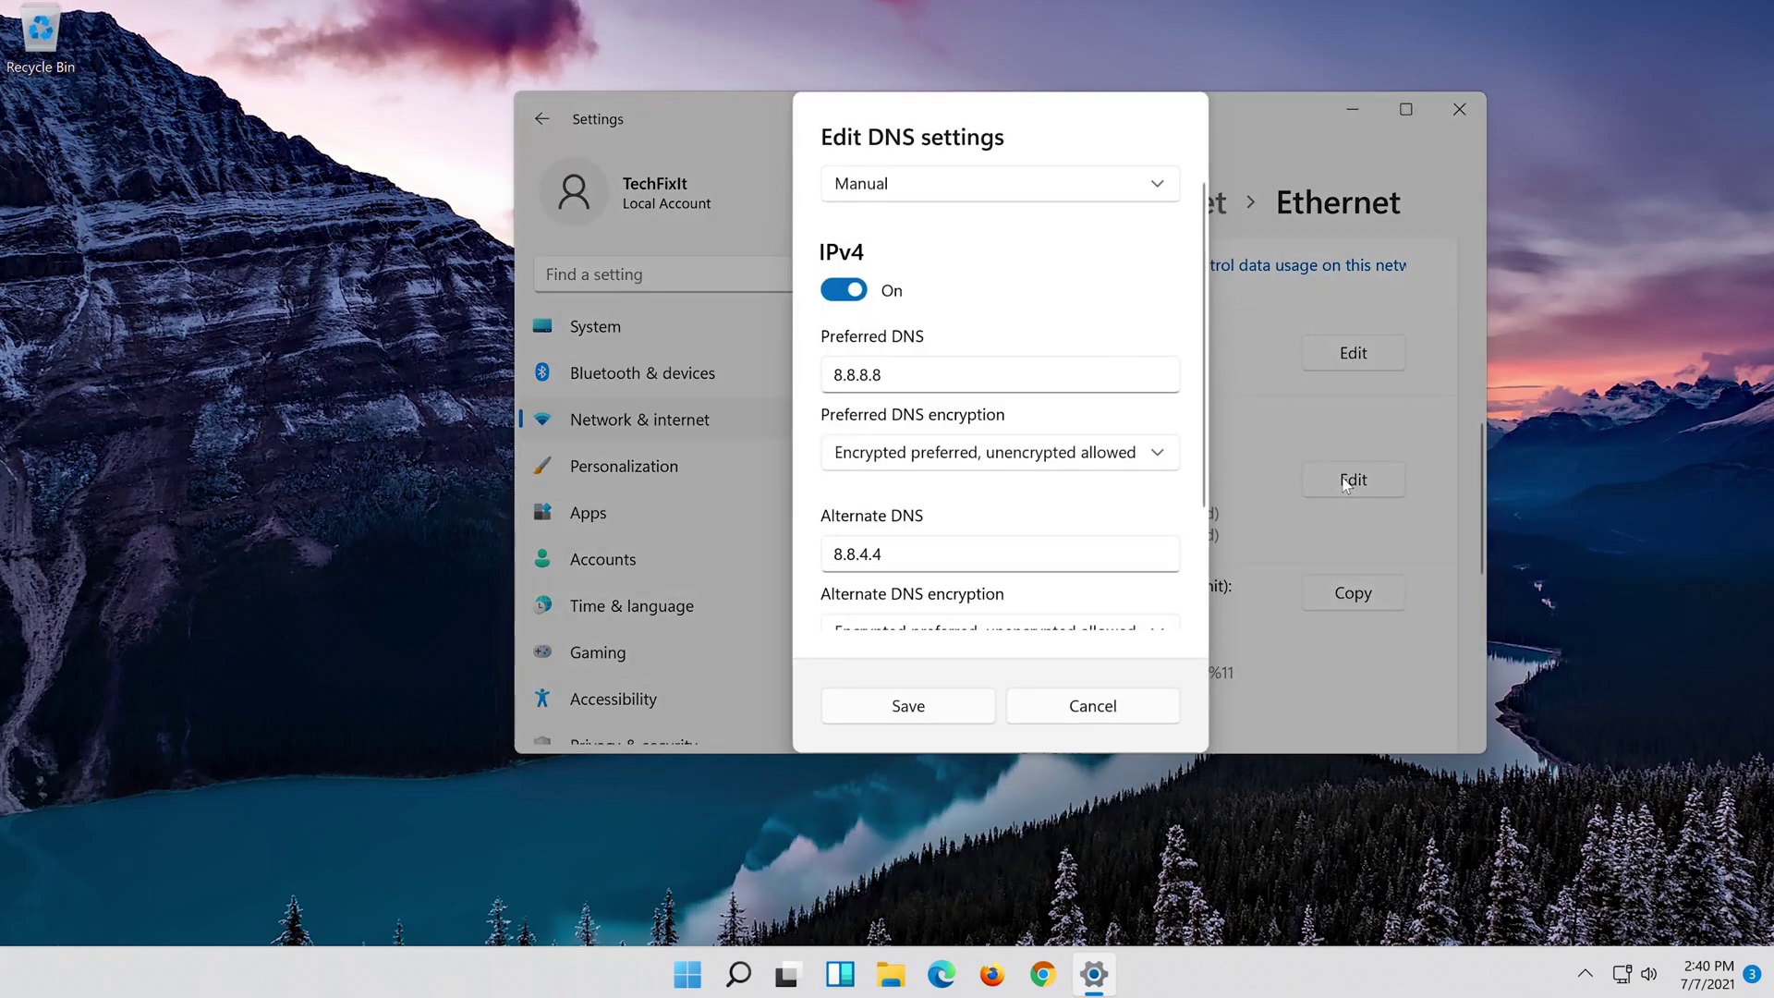
left_click(859, 292)
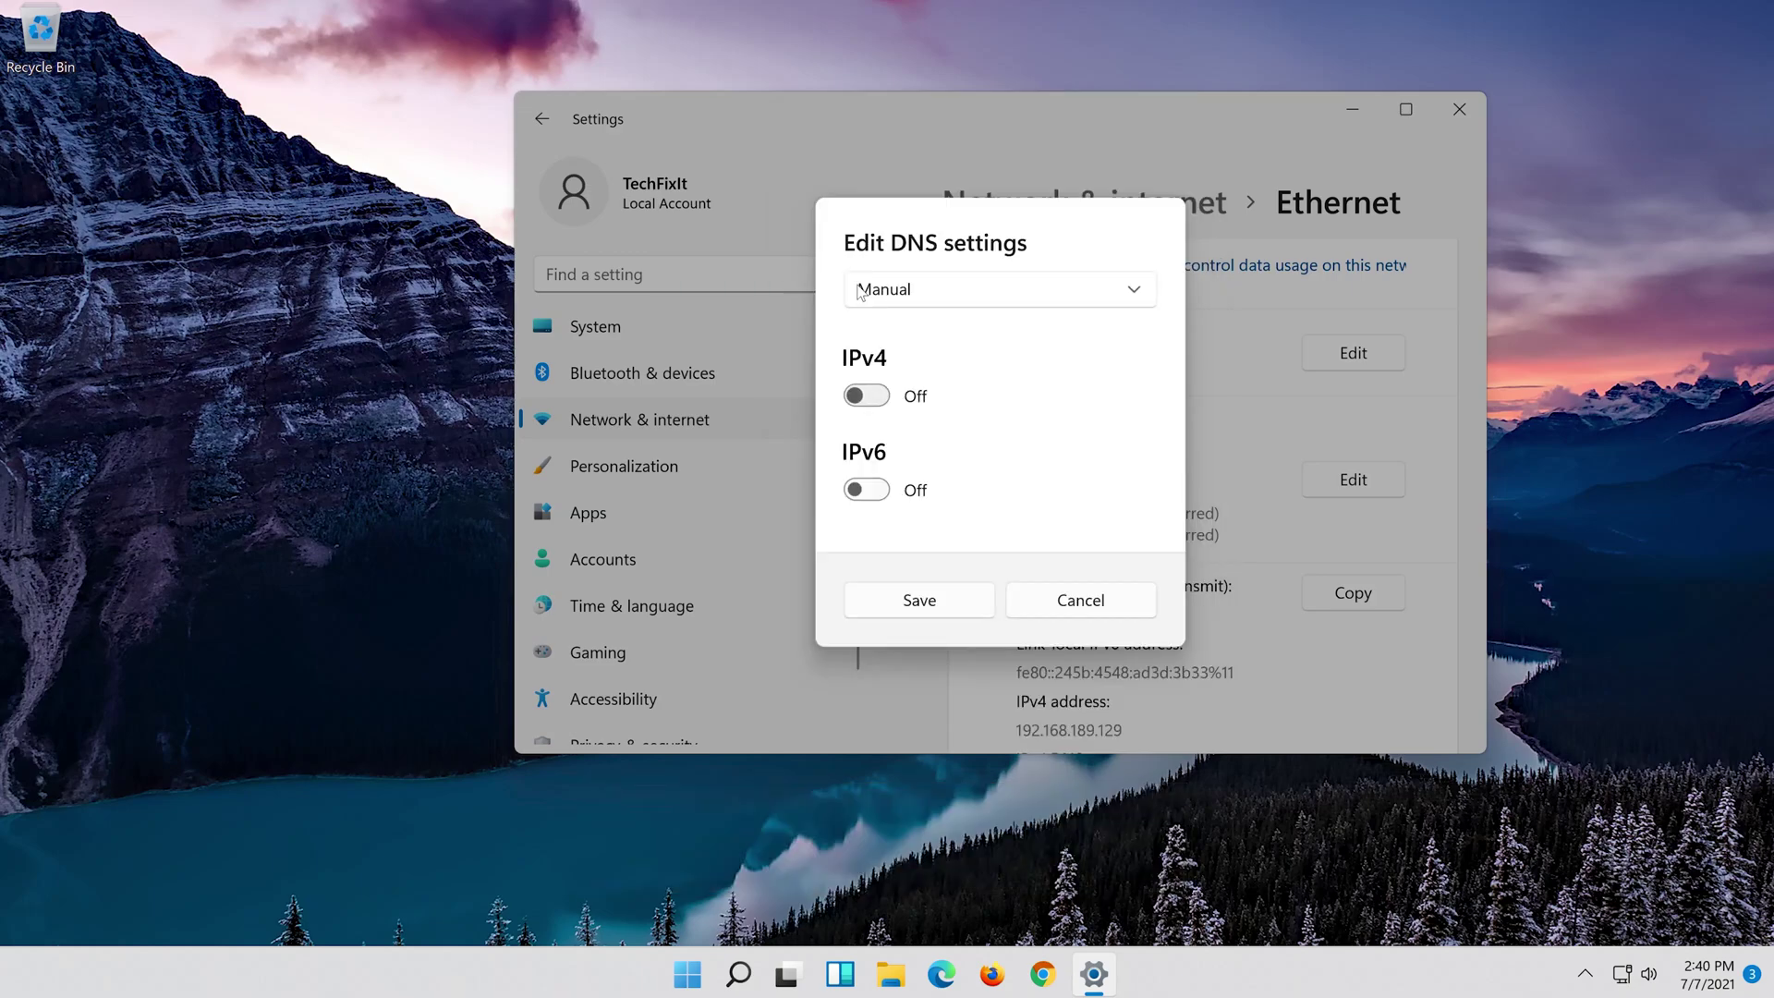
left_click(994, 290)
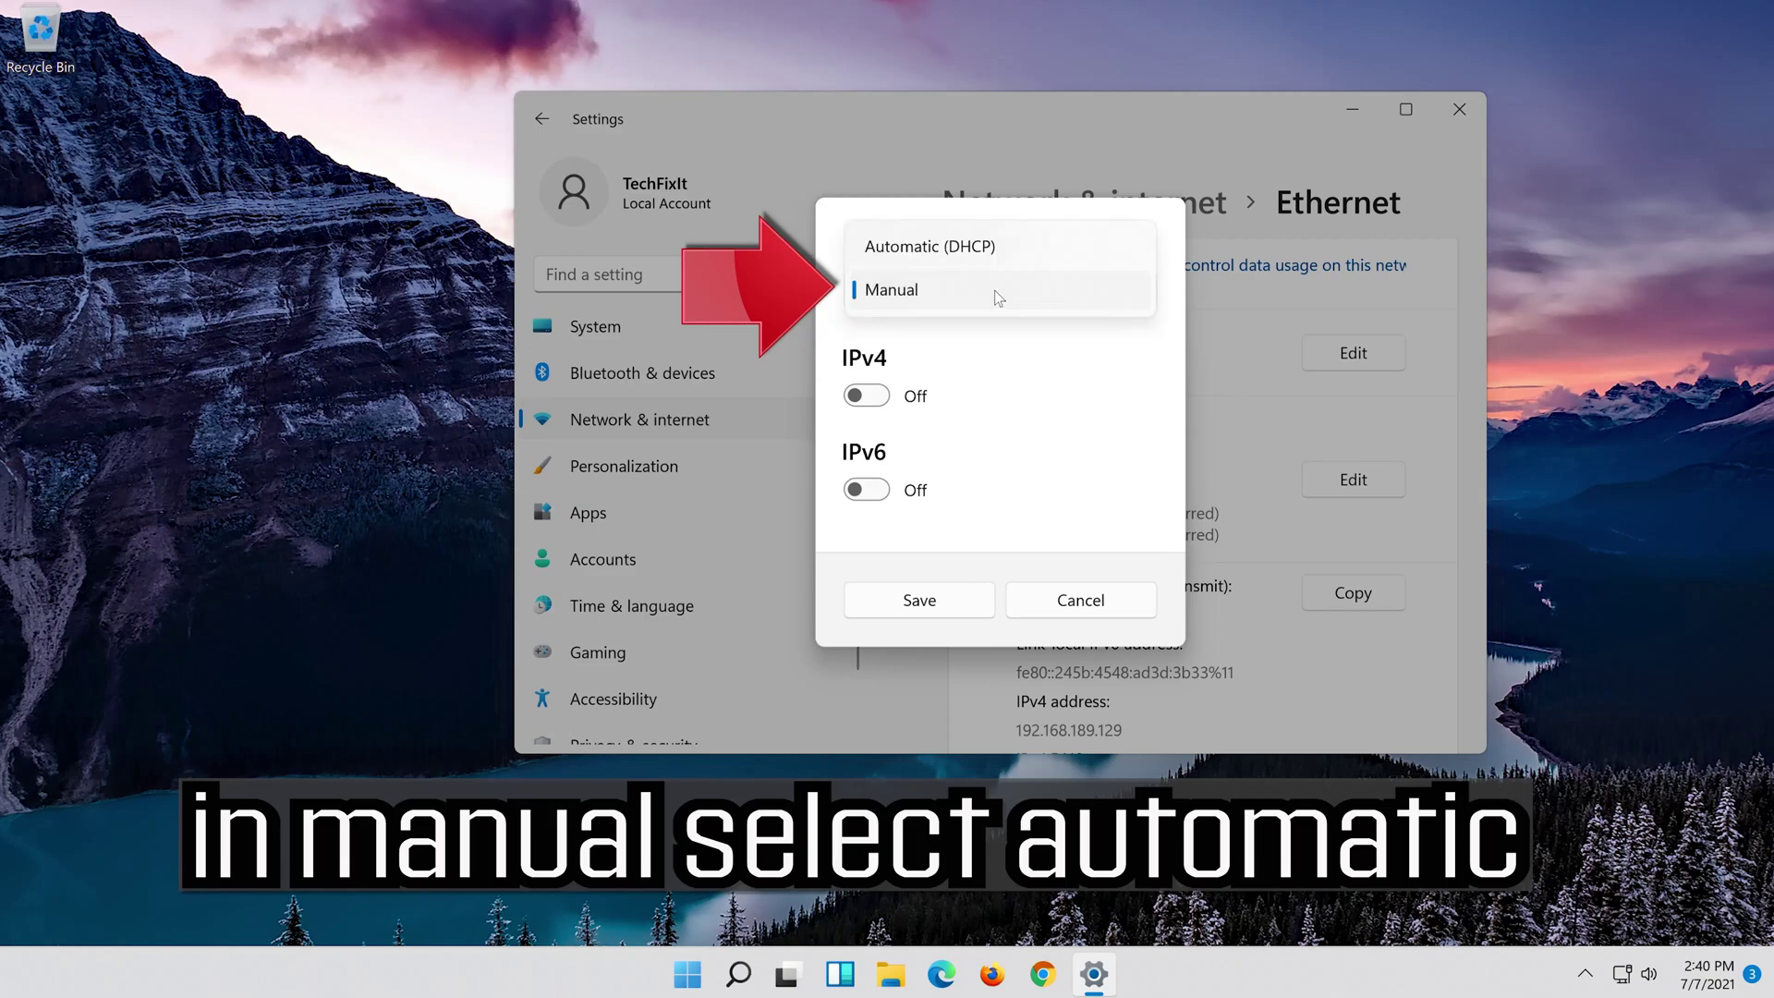
left_click(1031, 244)
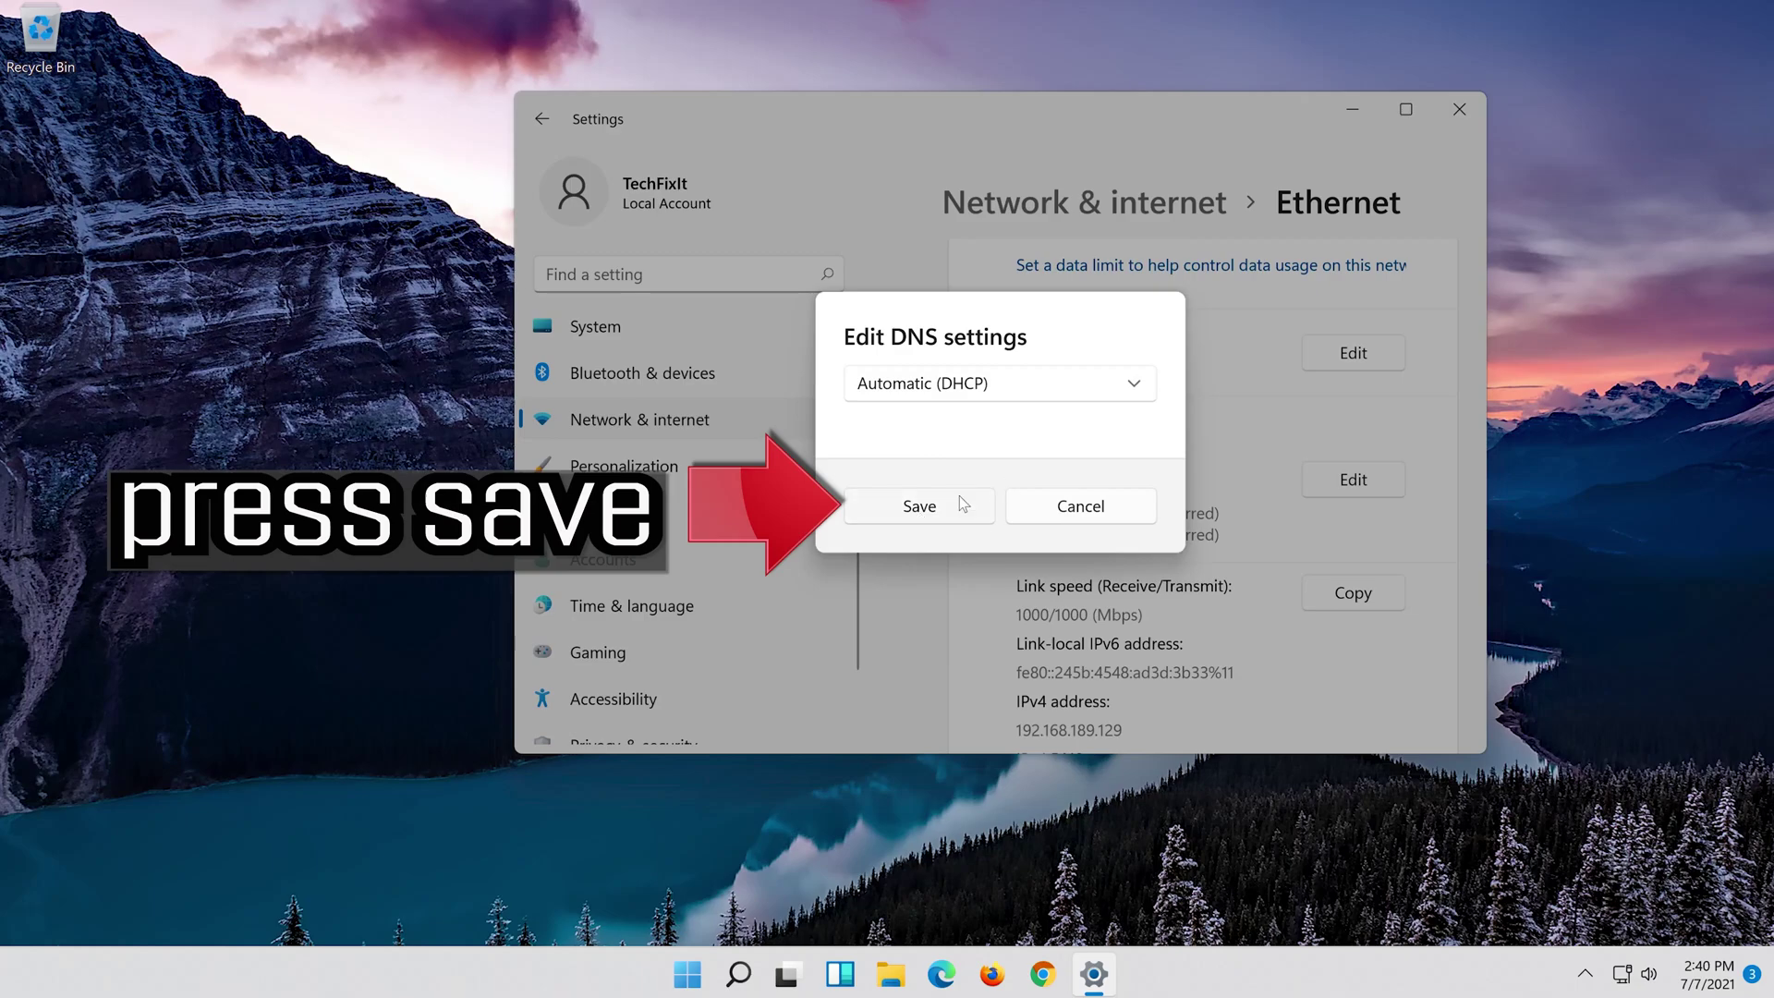
left_click(920, 510)
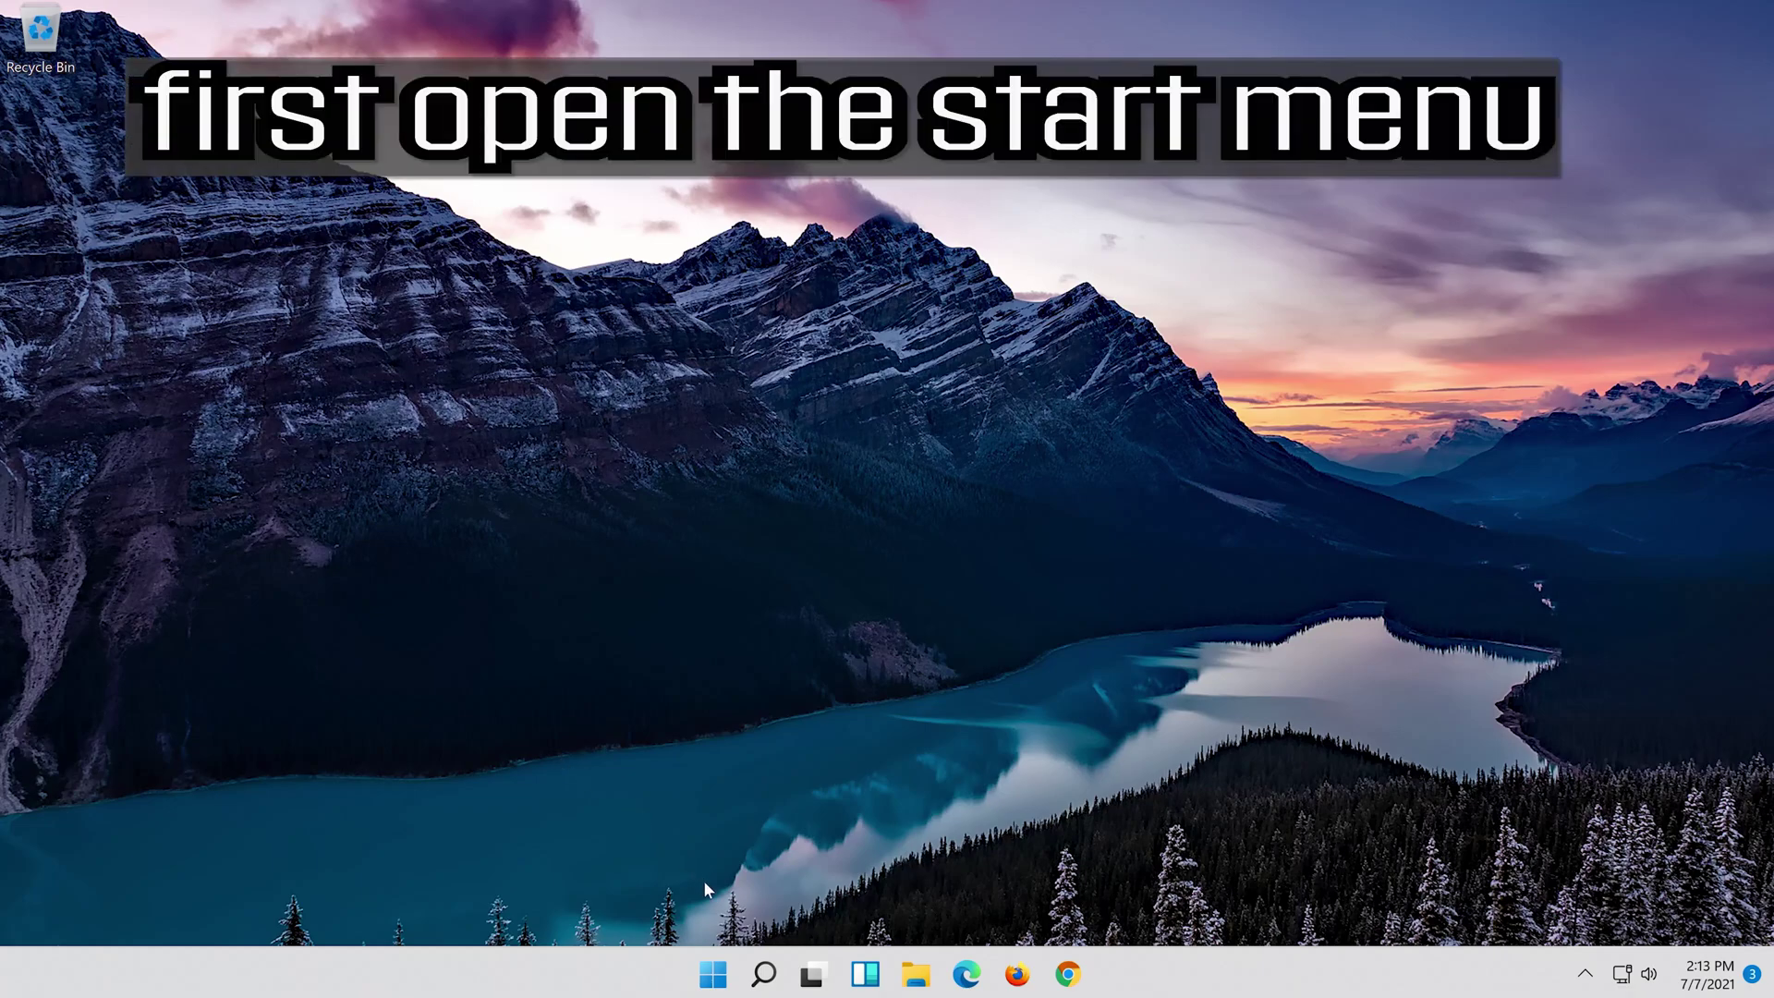
Reopen Settings and go to the Network & internet page, scrolled down
left_click(780, 981)
type("se")
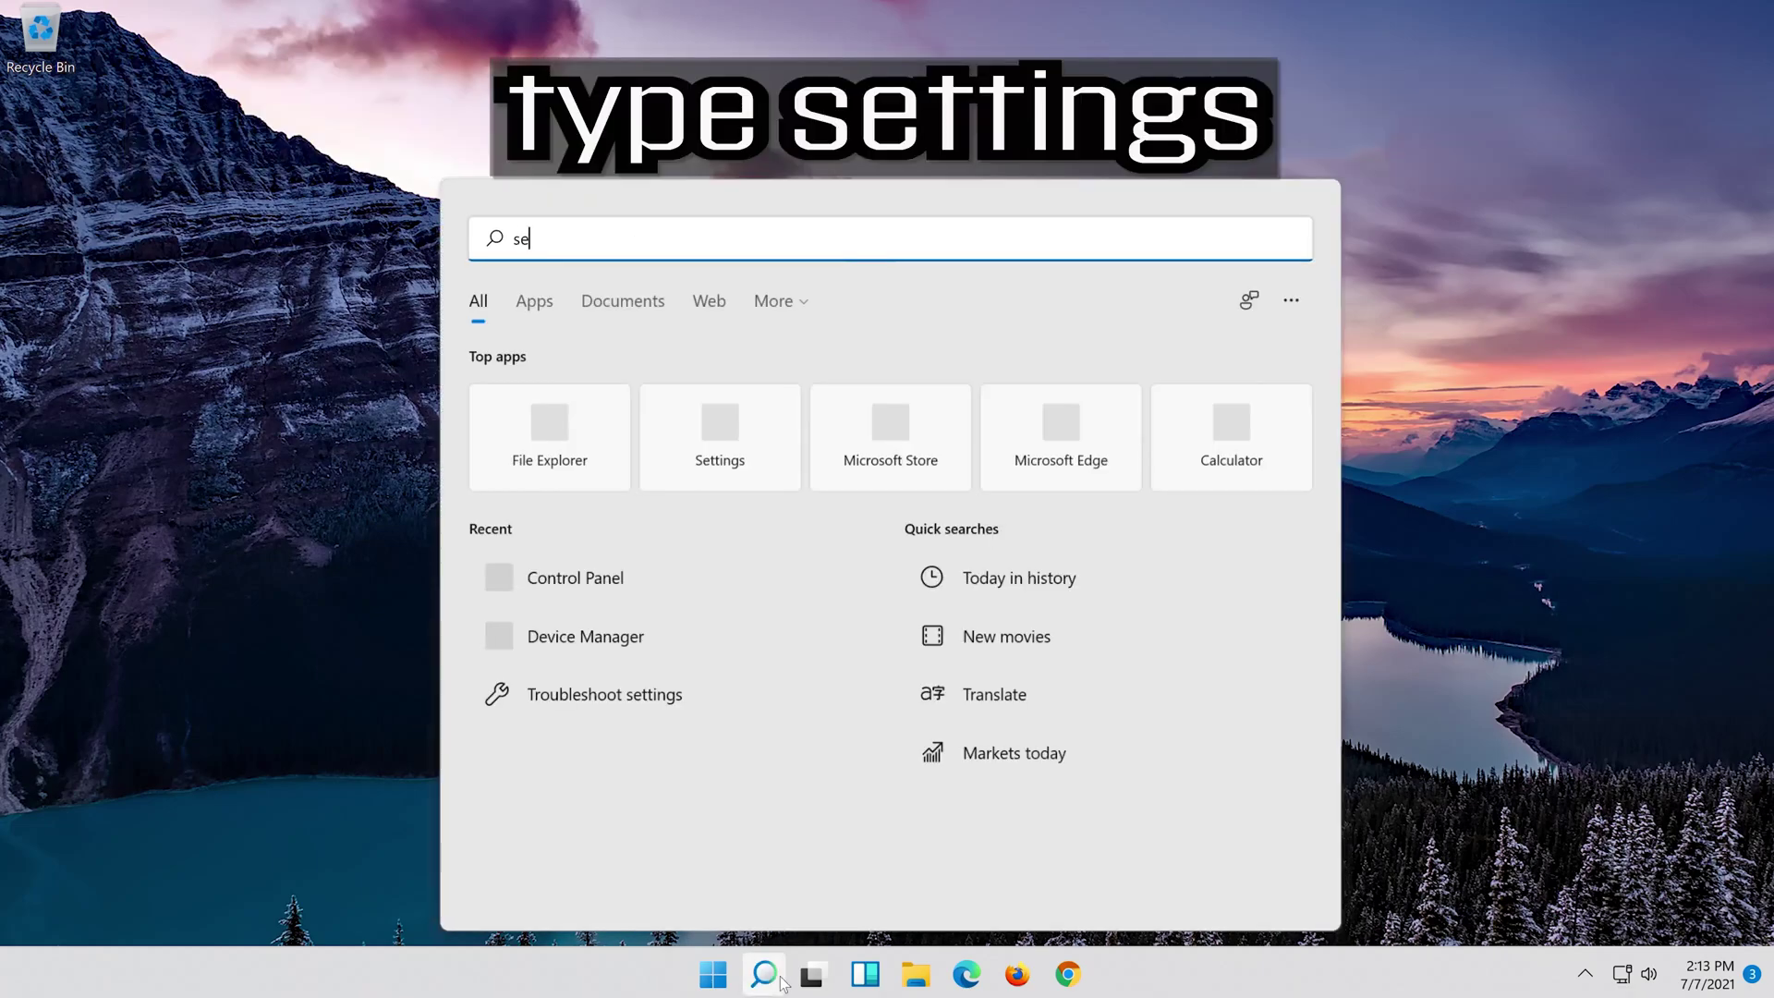
type("ttings")
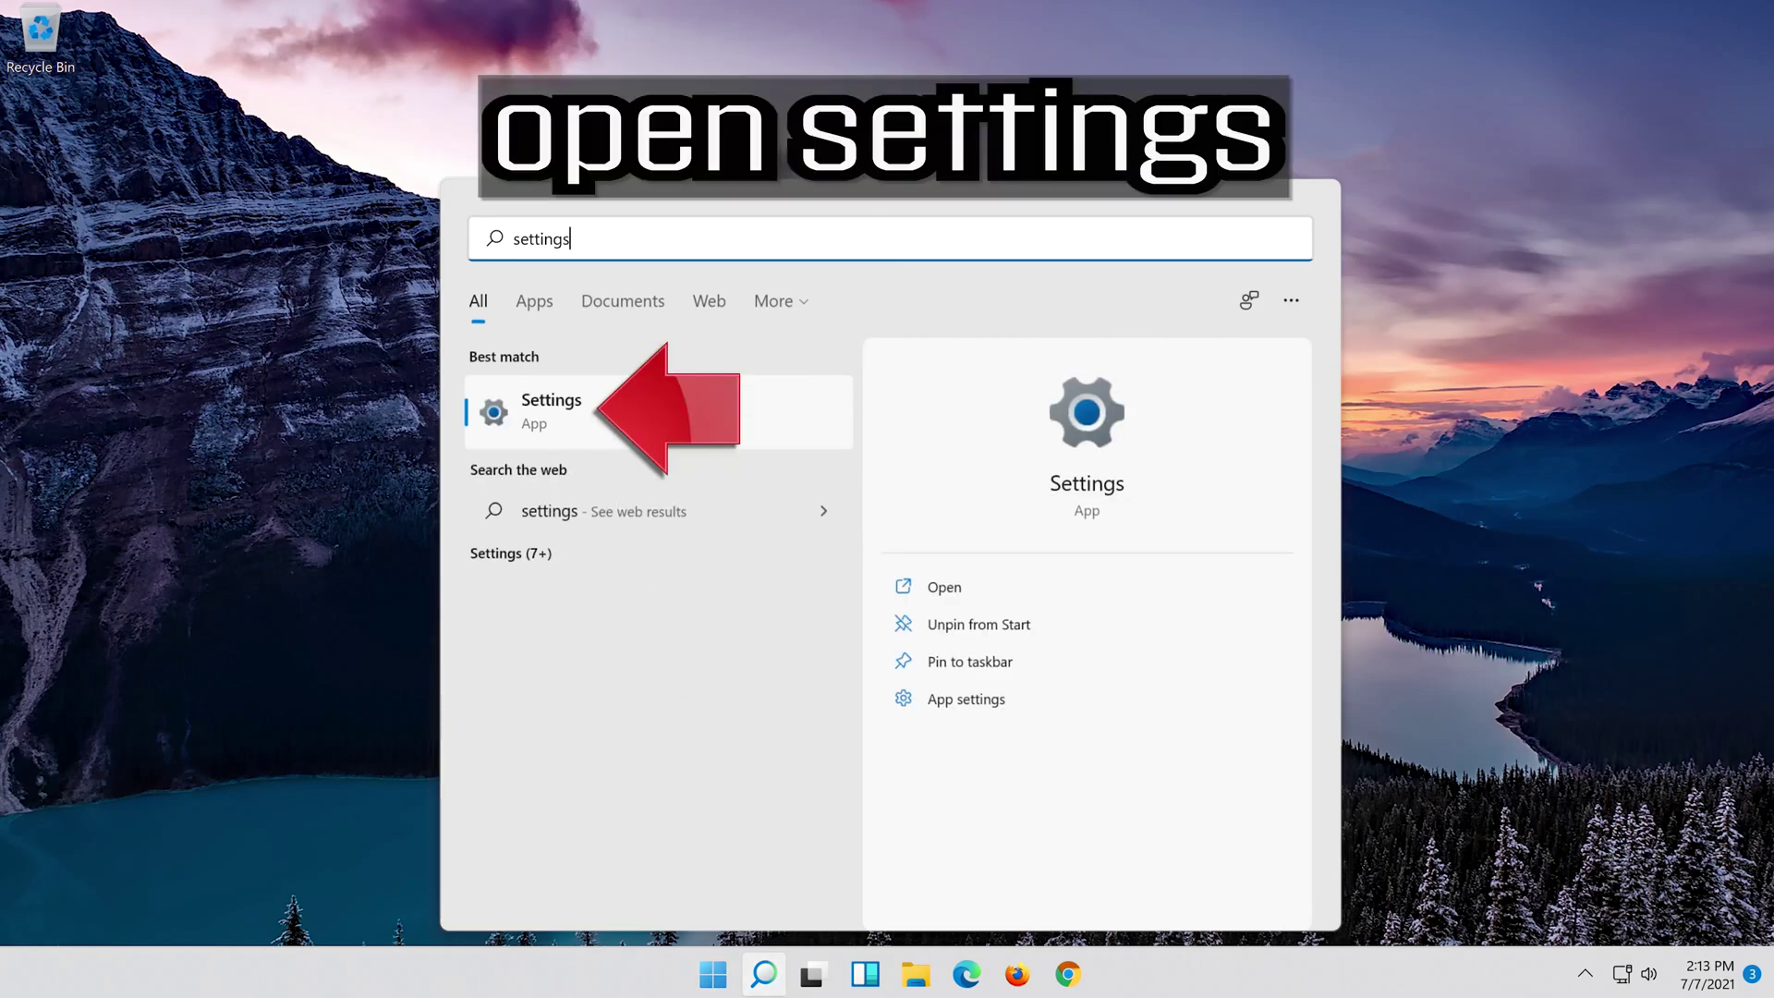
left_click(633, 424)
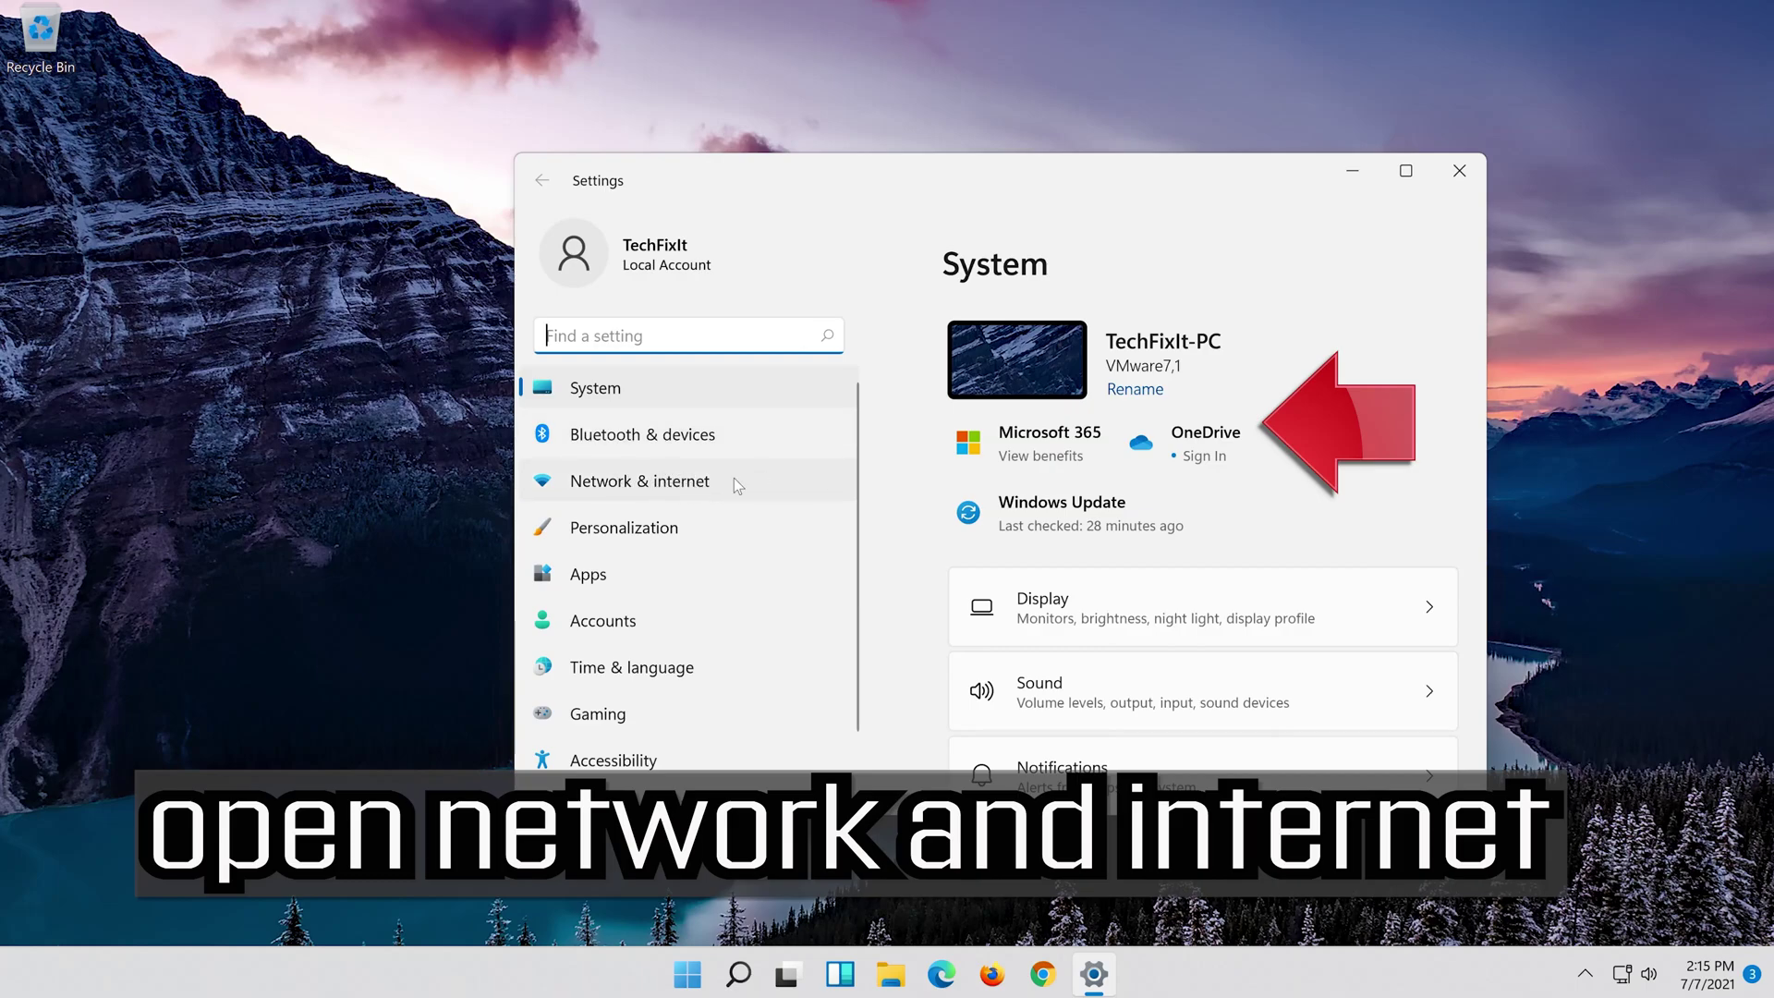
left_click(685, 487)
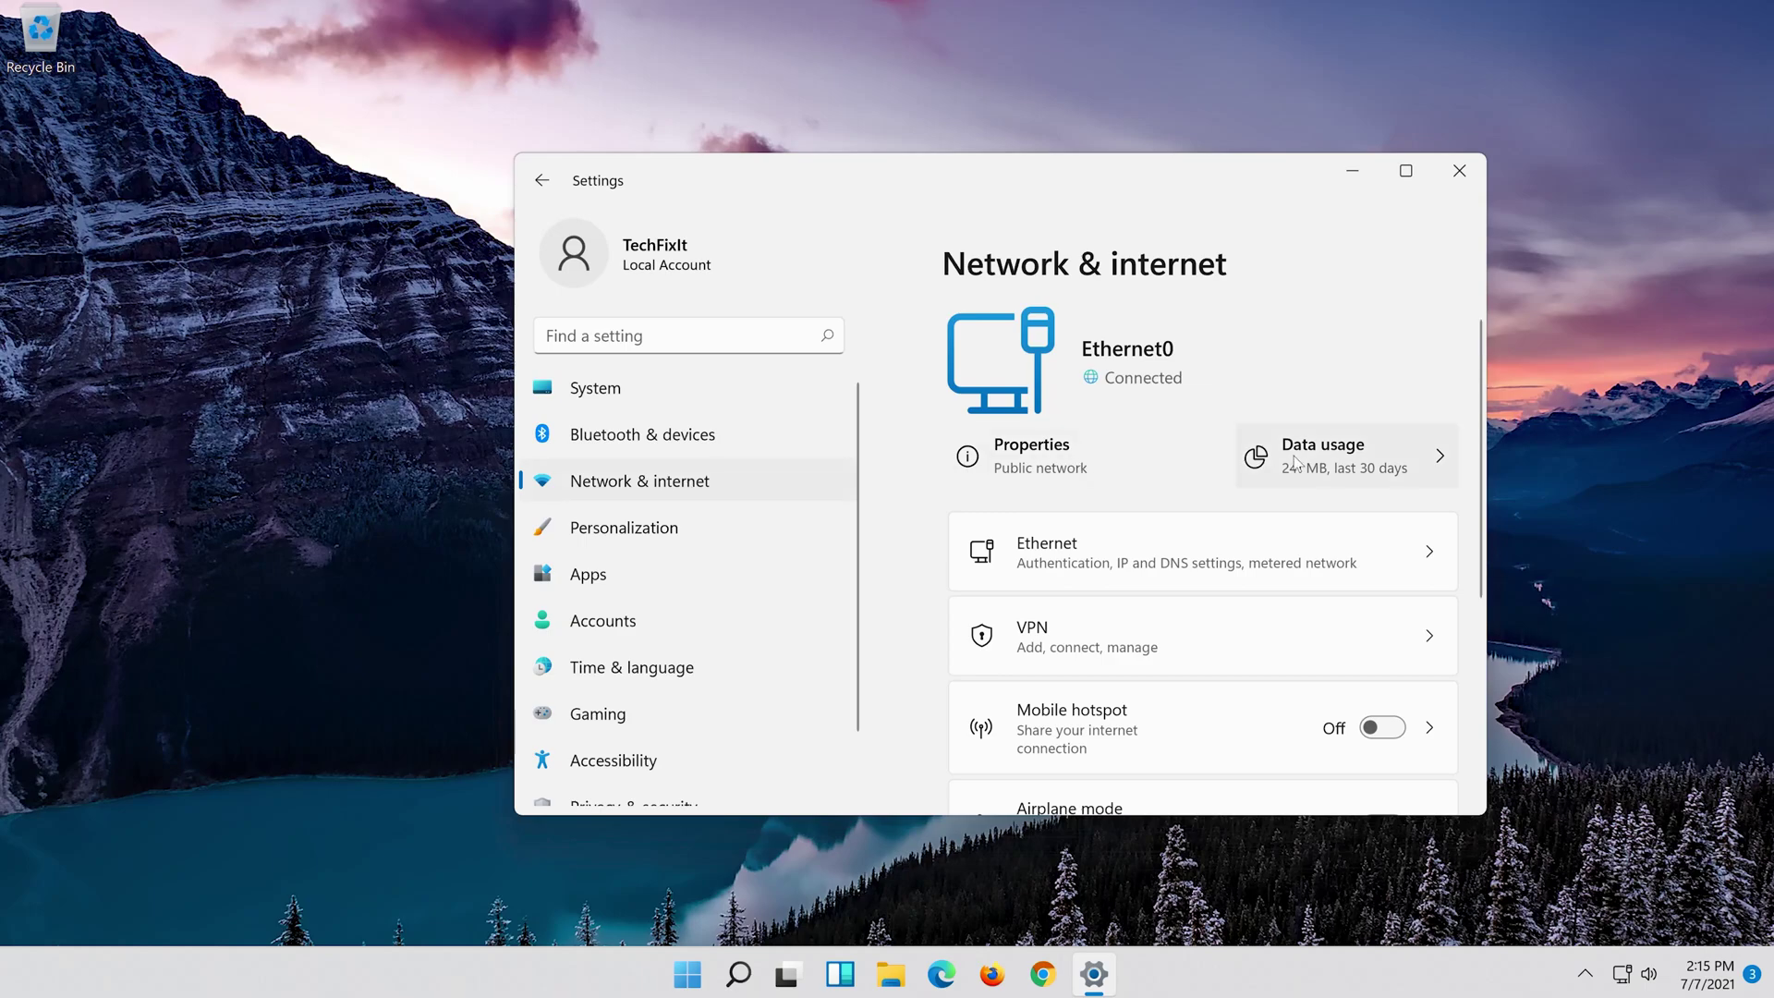
scroll(1270, 464, "down", 5)
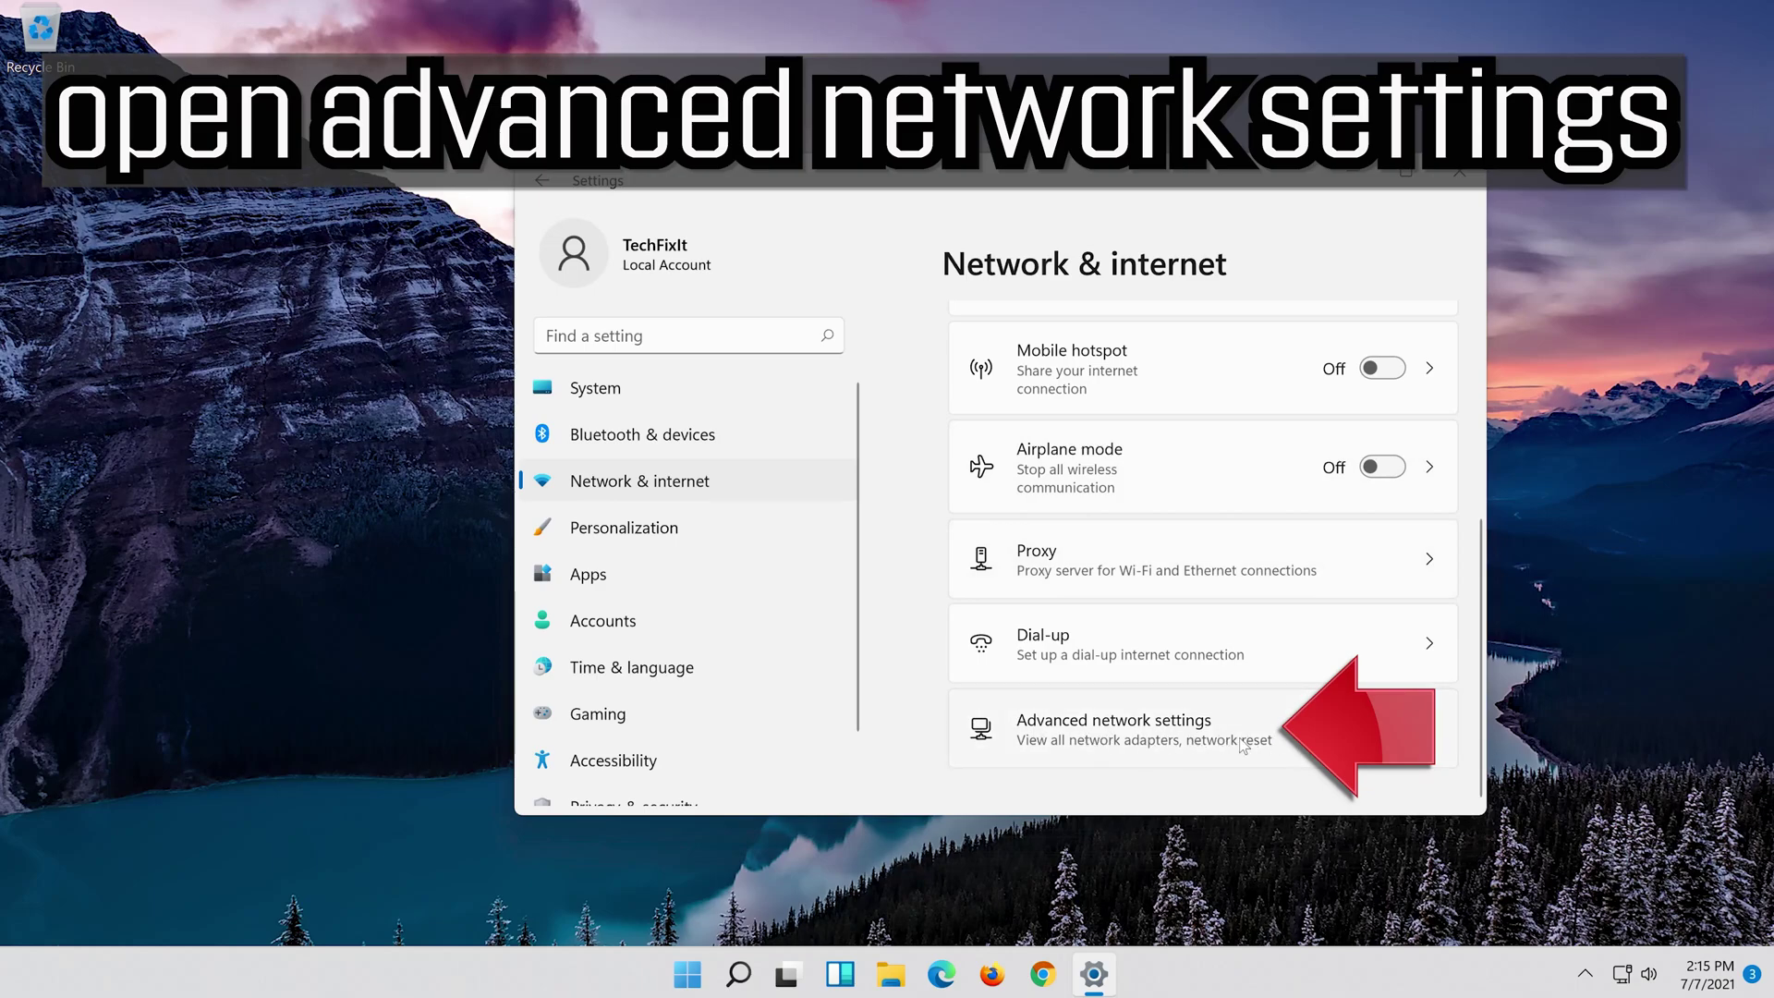
Go to Advanced network settings and open the Network reset page
left_click(1088, 739)
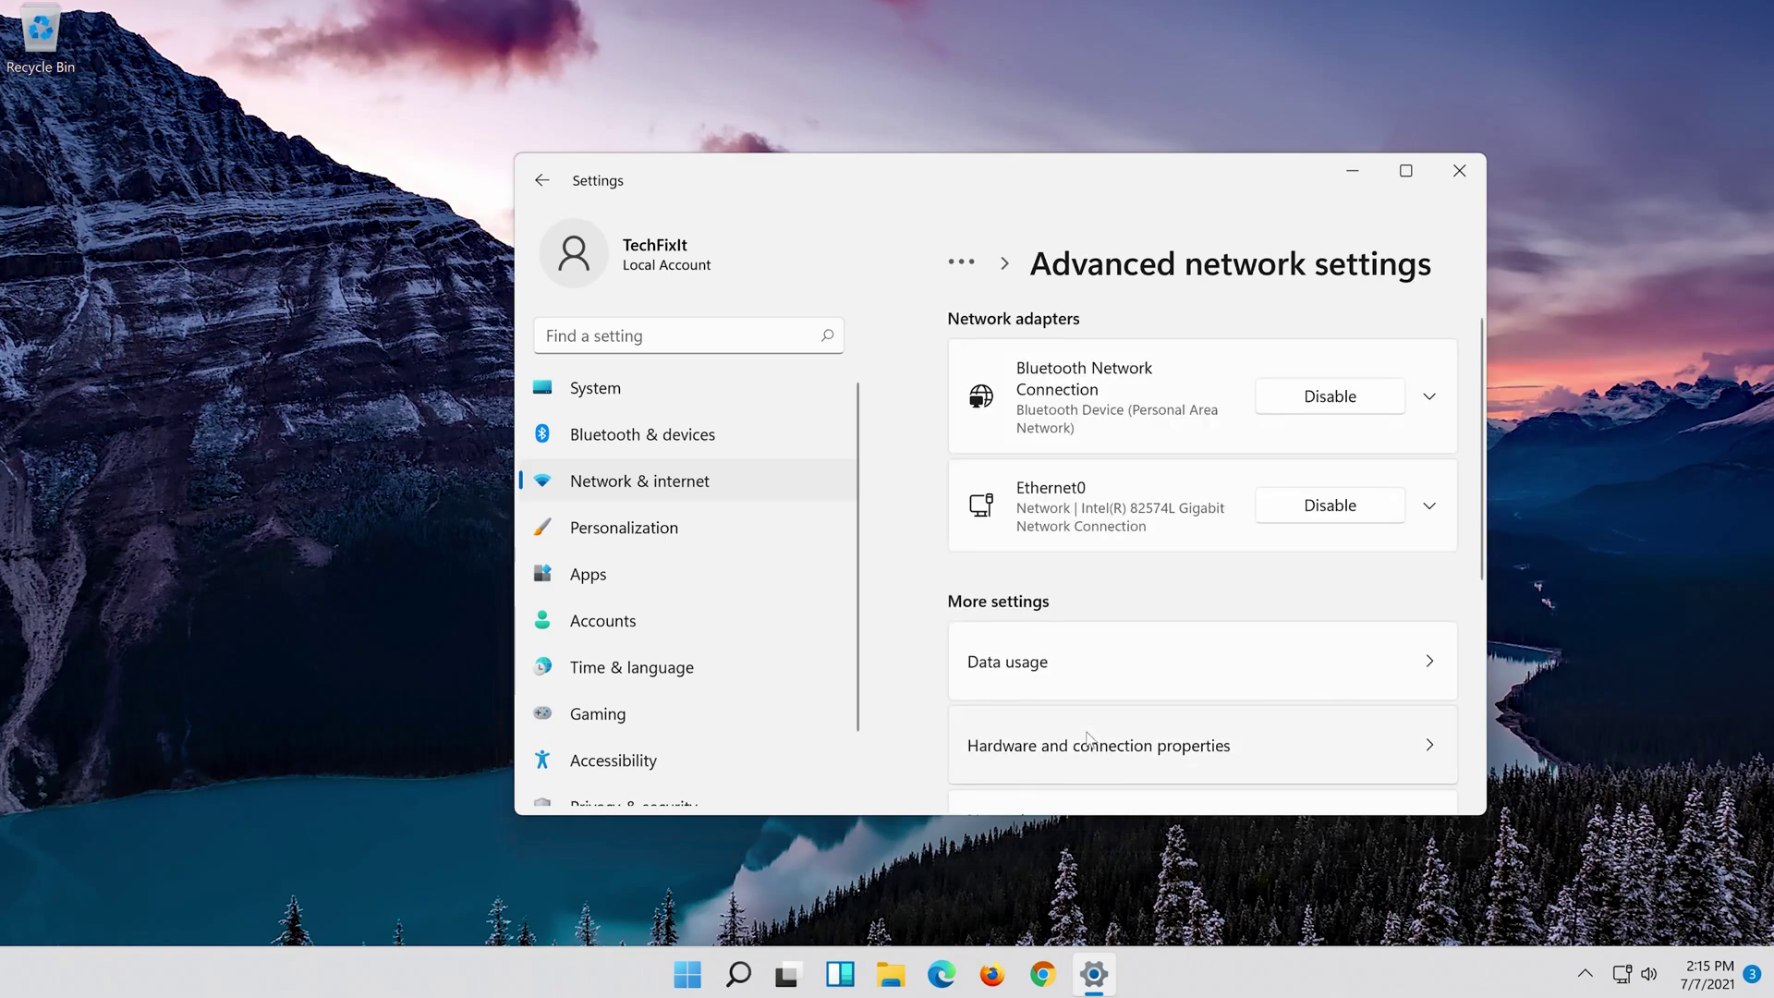
scroll(1088, 739, "down", 3)
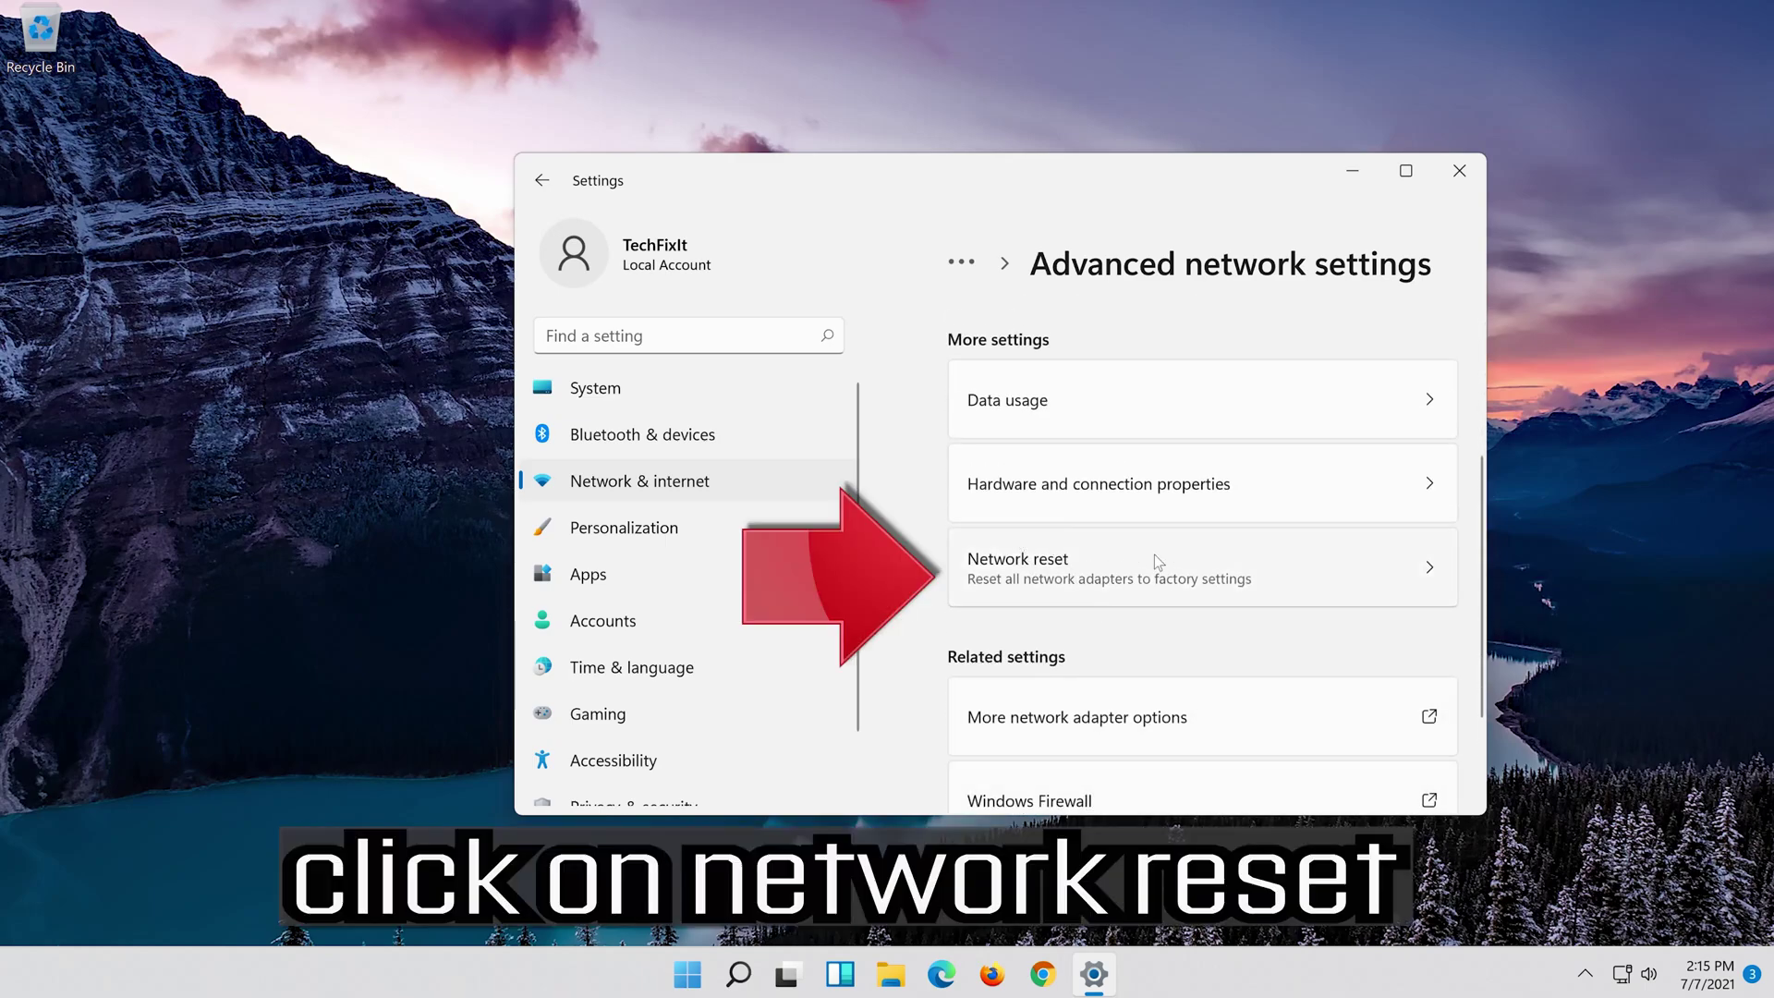
left_click(1211, 563)
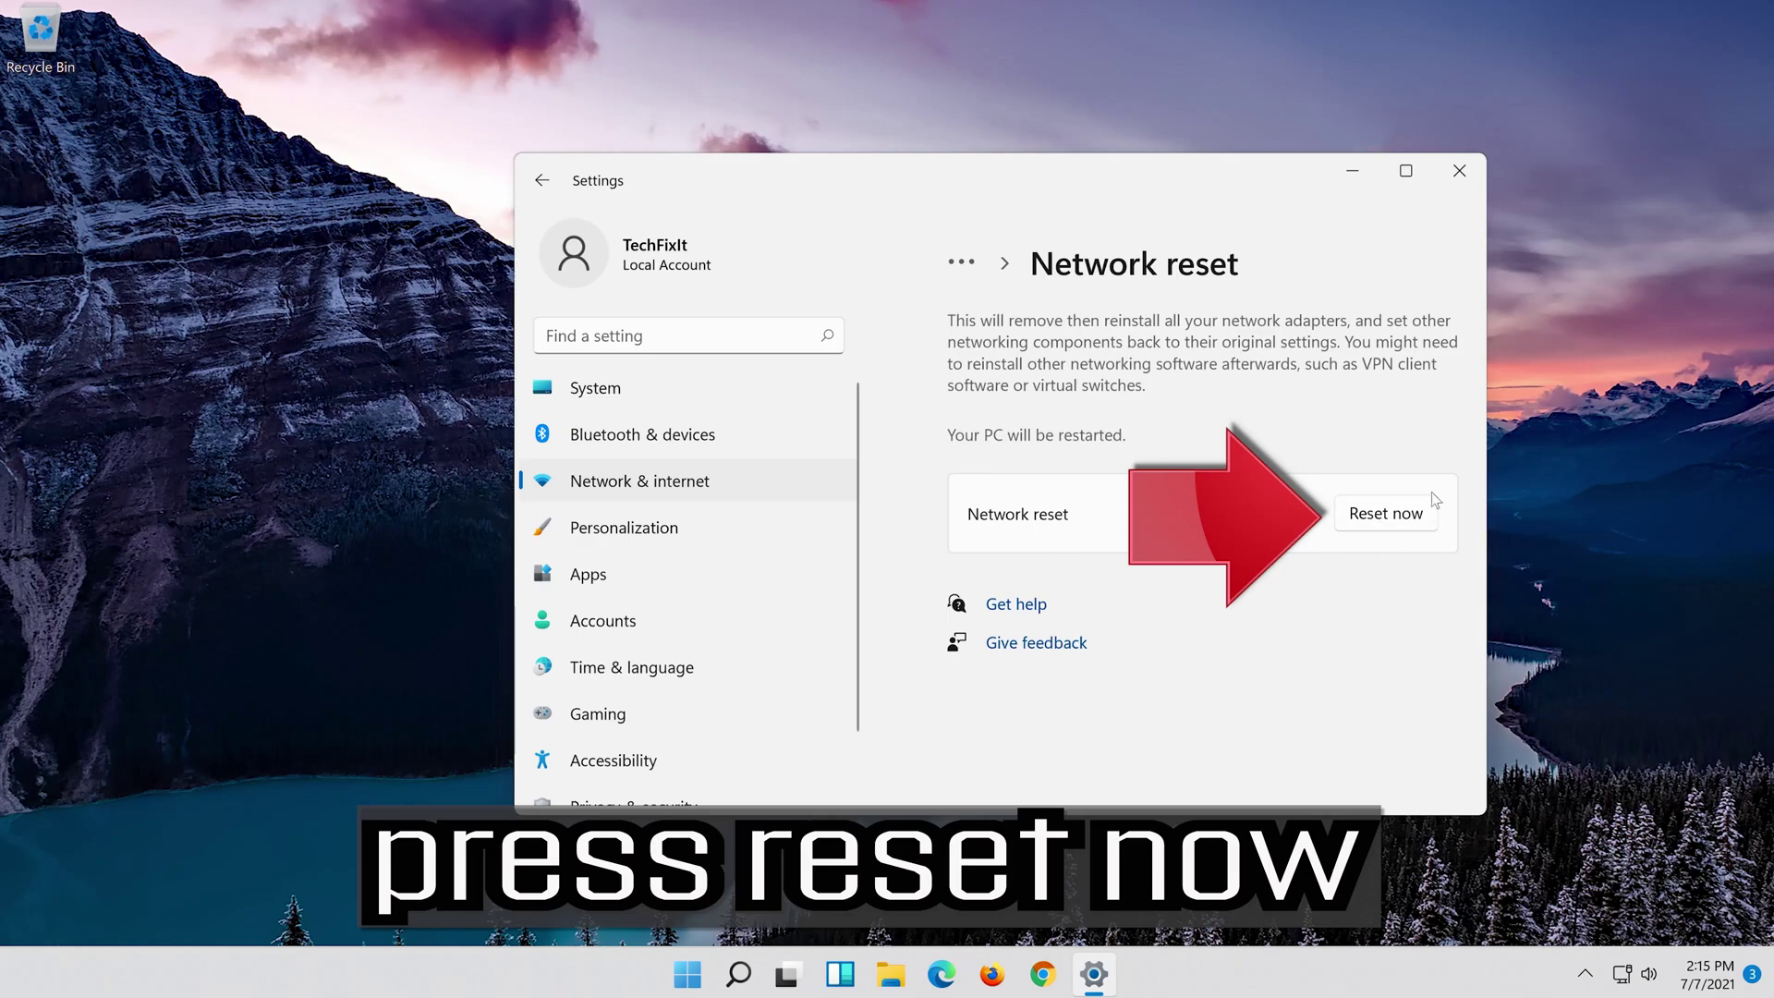
Confirm the network reset, dismiss the sign-out notice, and close Settings
left_click(1396, 511)
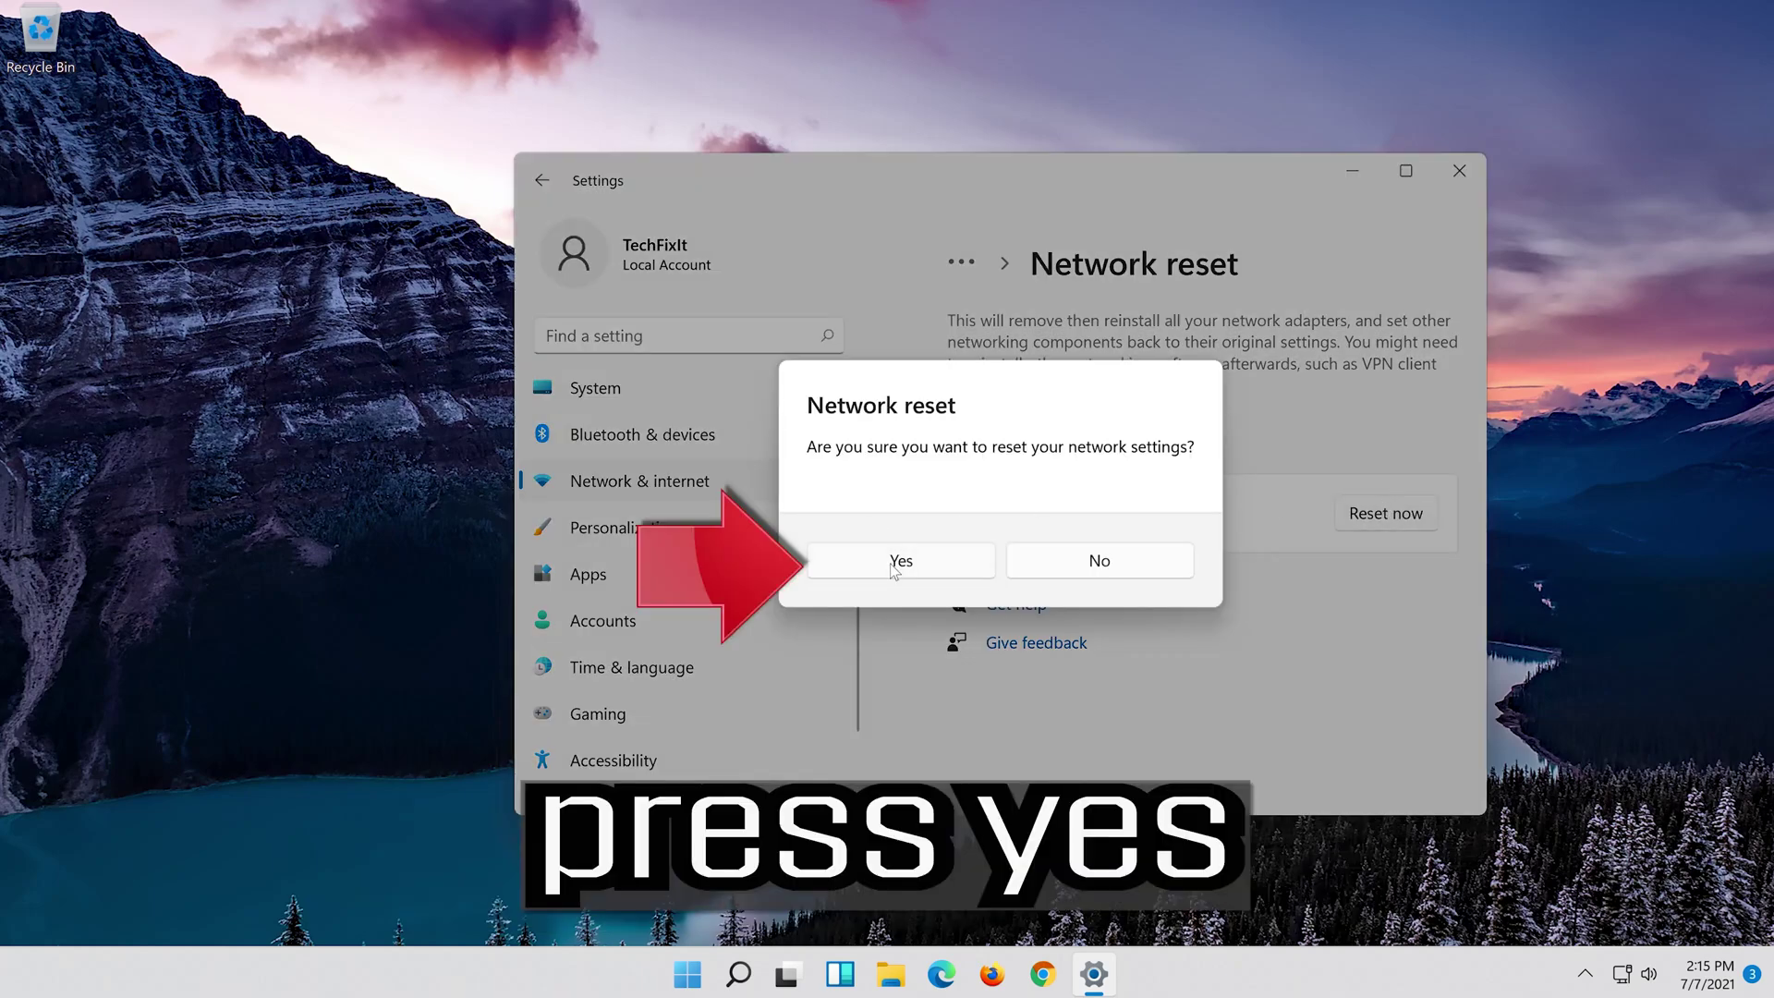
left_click(917, 568)
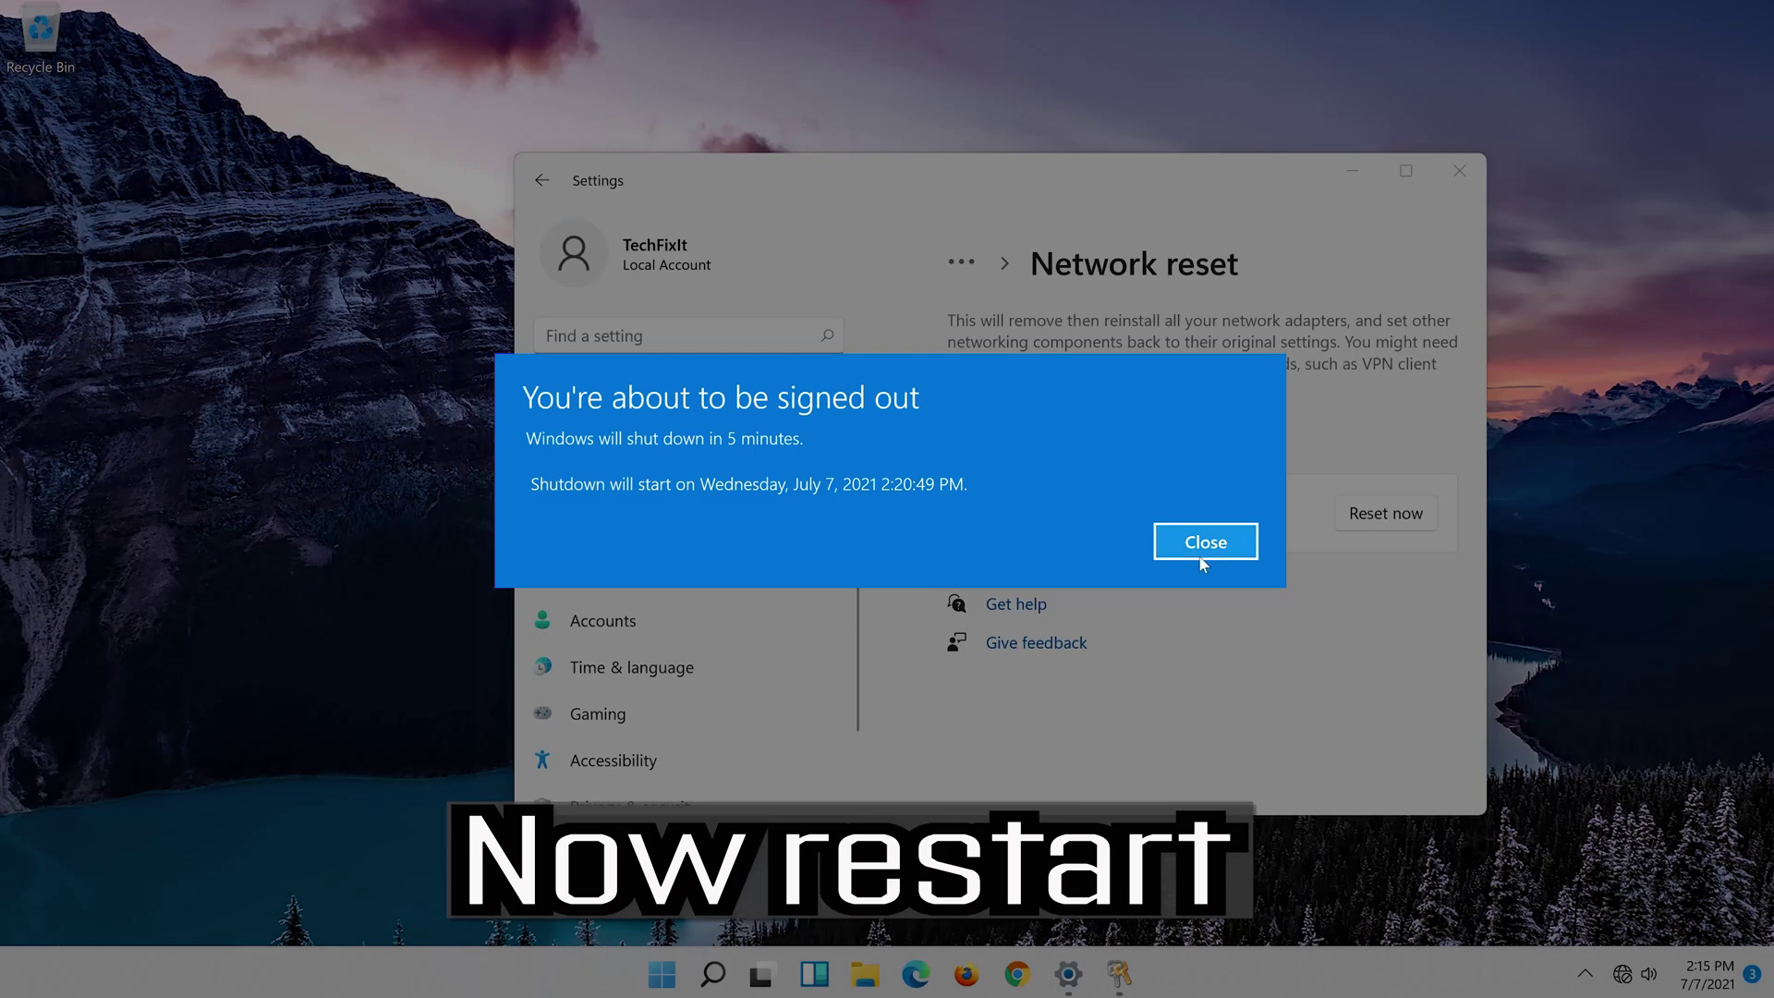
left_click(1203, 552)
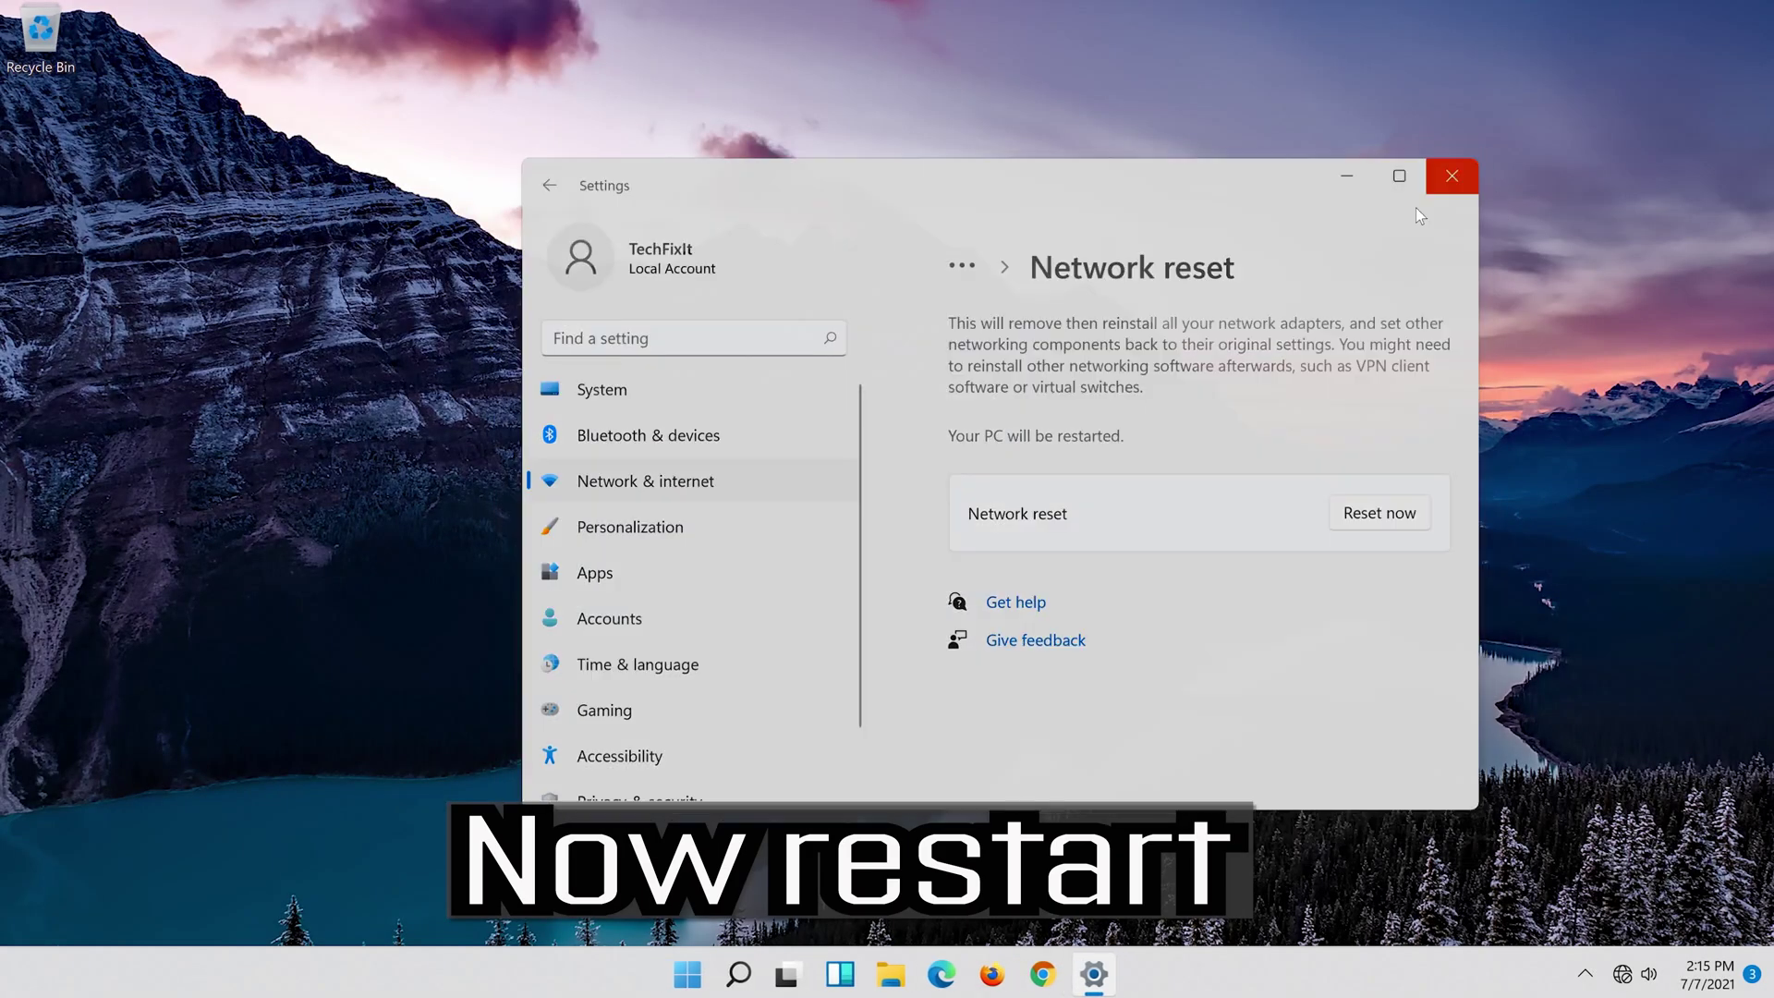
left_click(1438, 188)
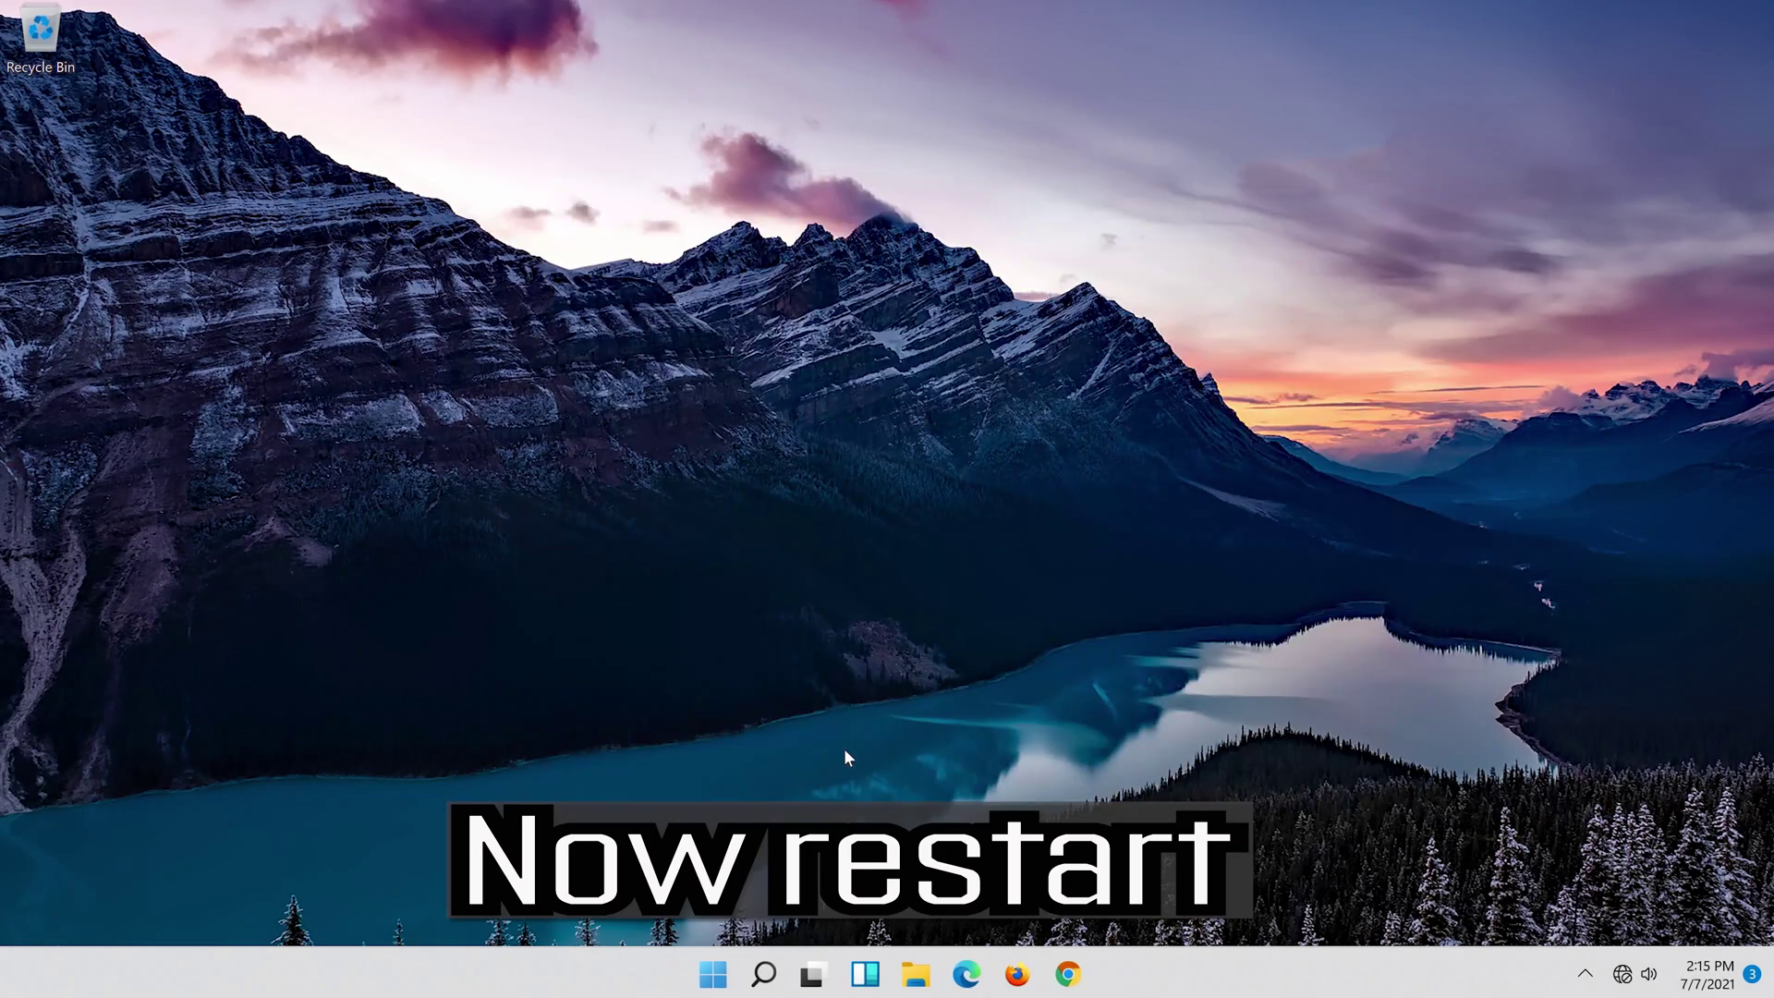
Search for 'device manager' and launch Device Manager from the results
left_click(696, 987)
left_click(1179, 893)
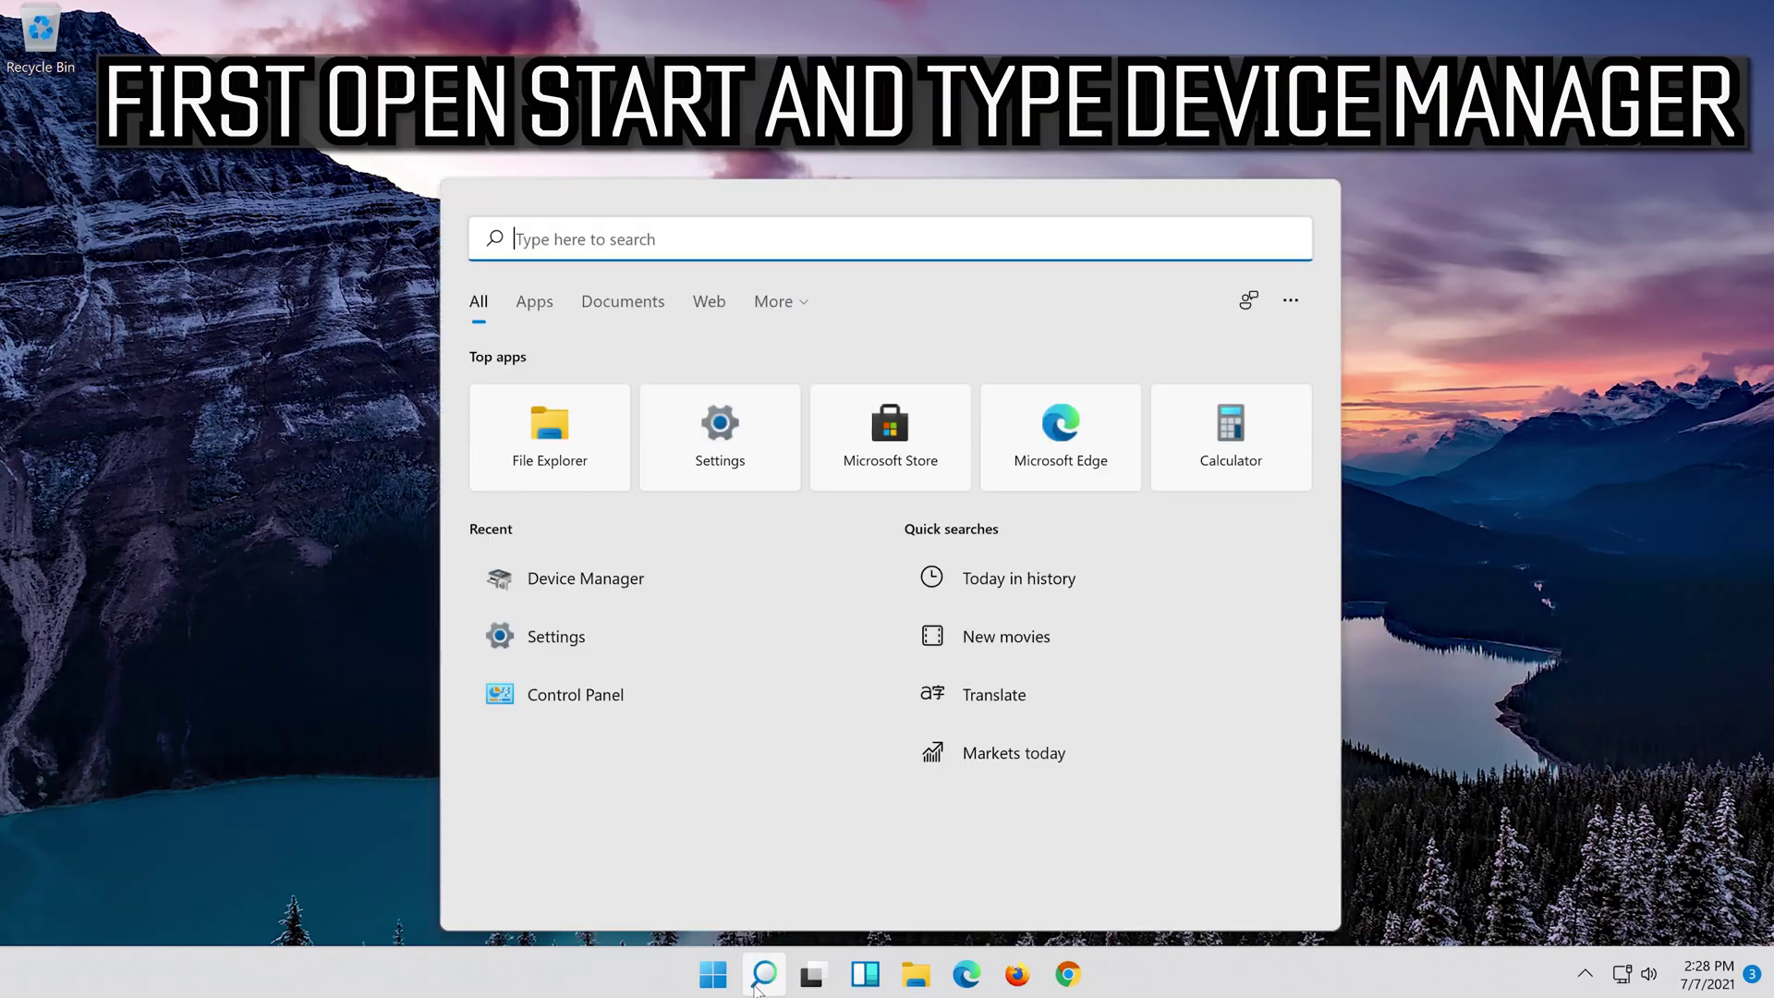
type("device manager")
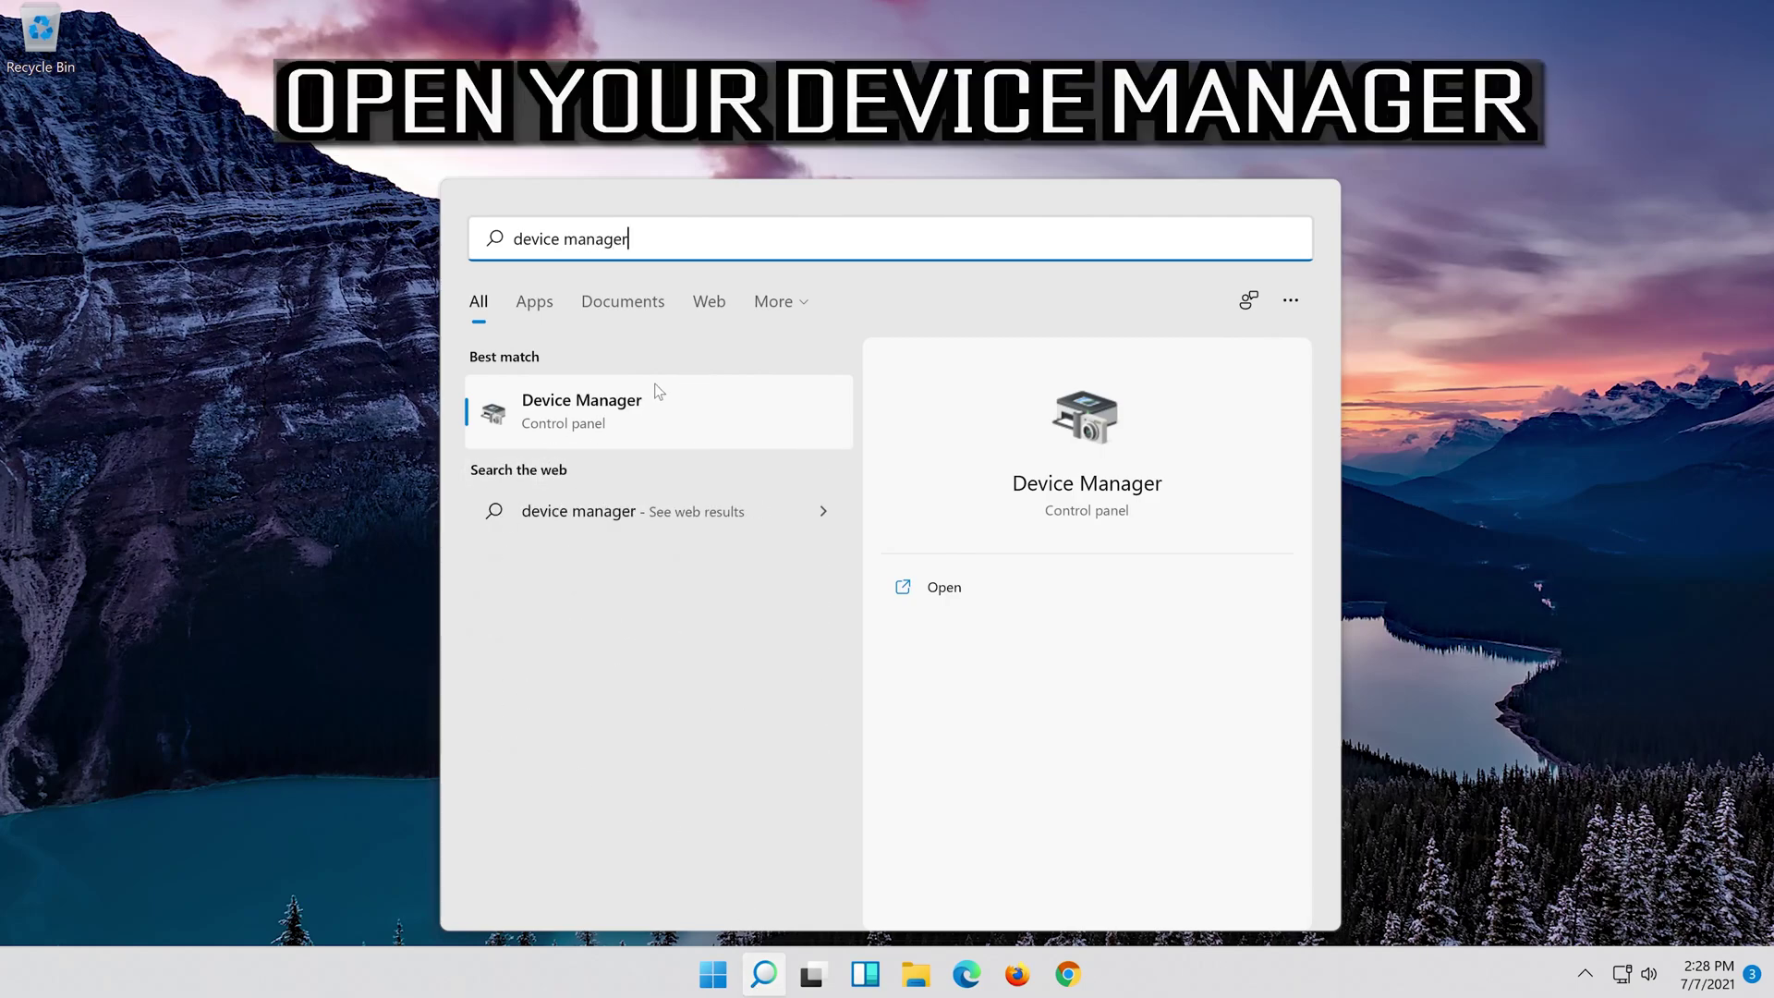
left_click(625, 419)
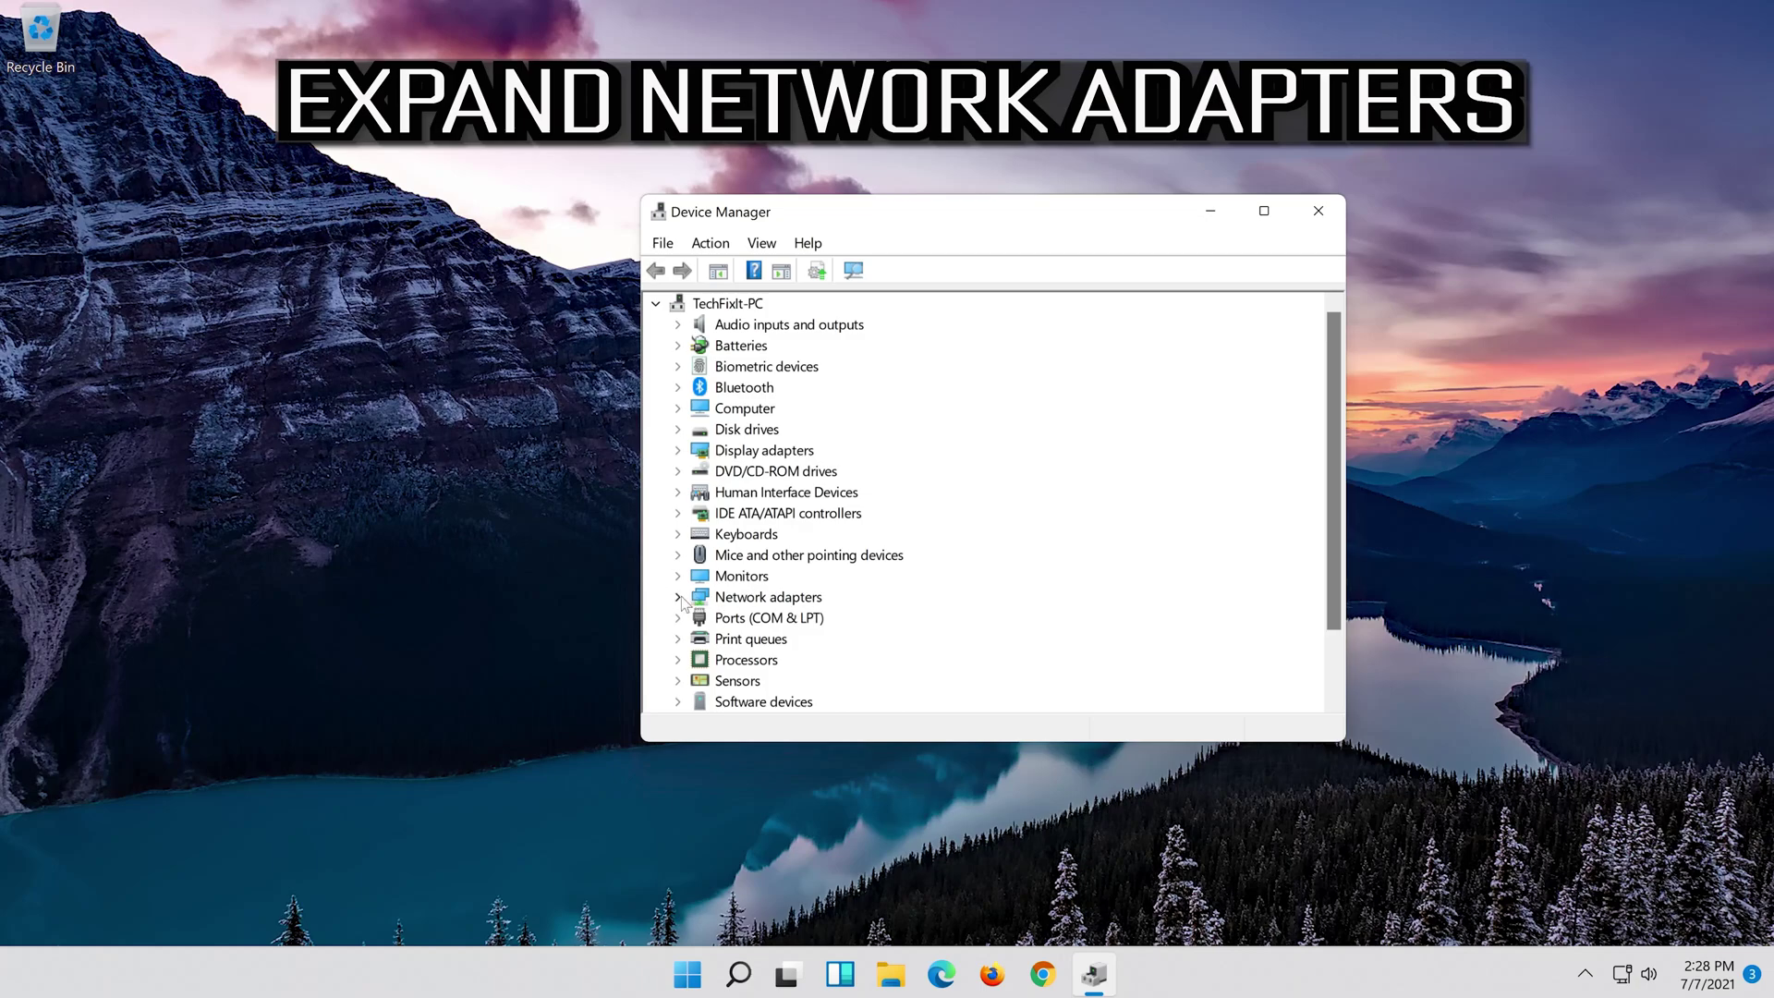
Show the Properties of the Intel(R) 82574L Gigabit Network Connection under Network adapters
left_click(679, 599)
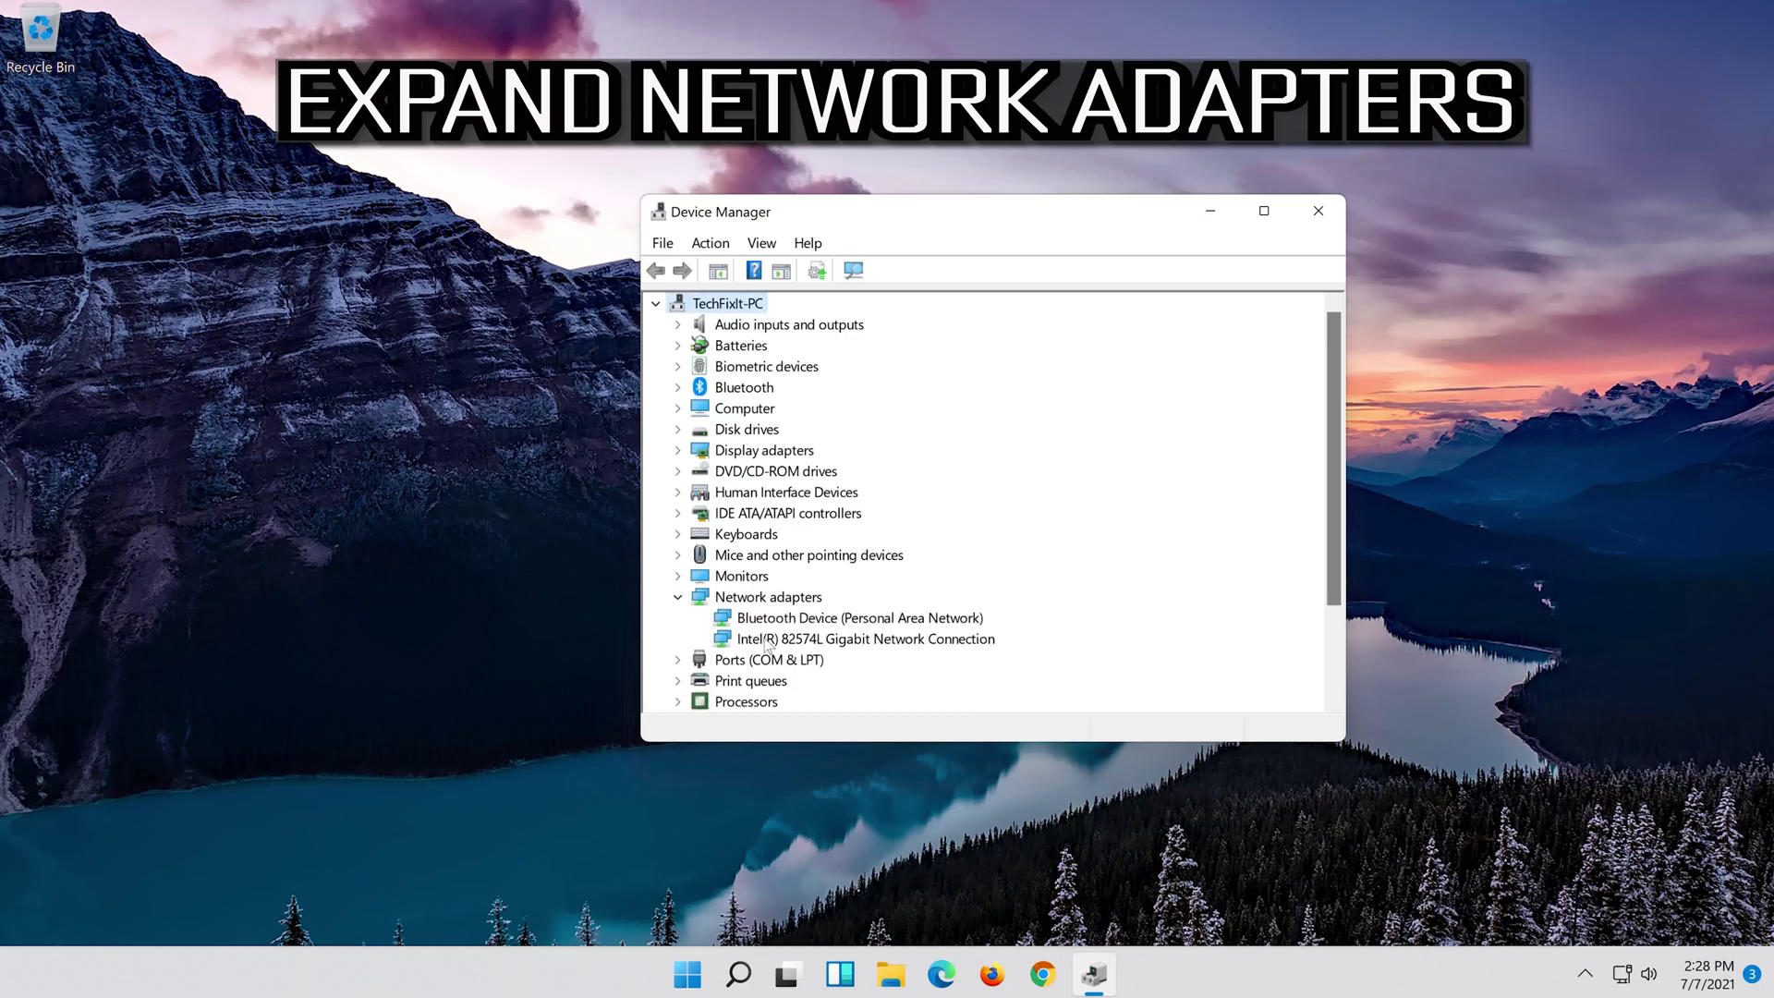
left_click(787, 640)
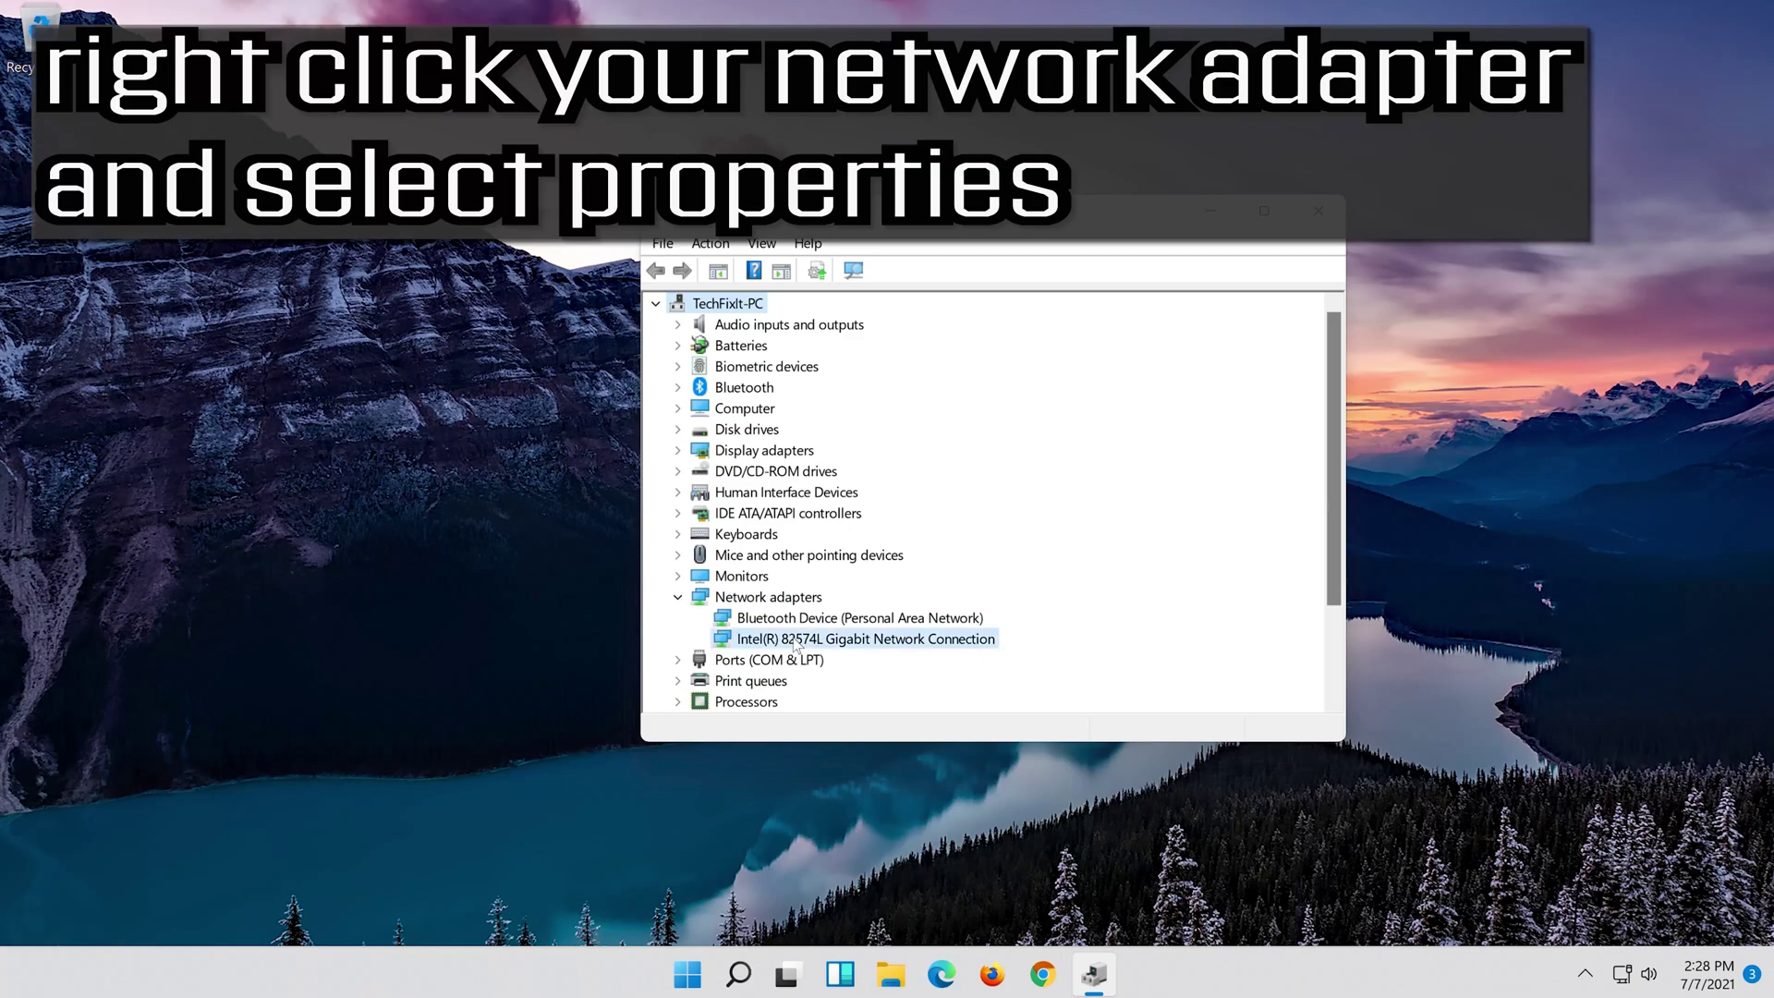
right_click(872, 645)
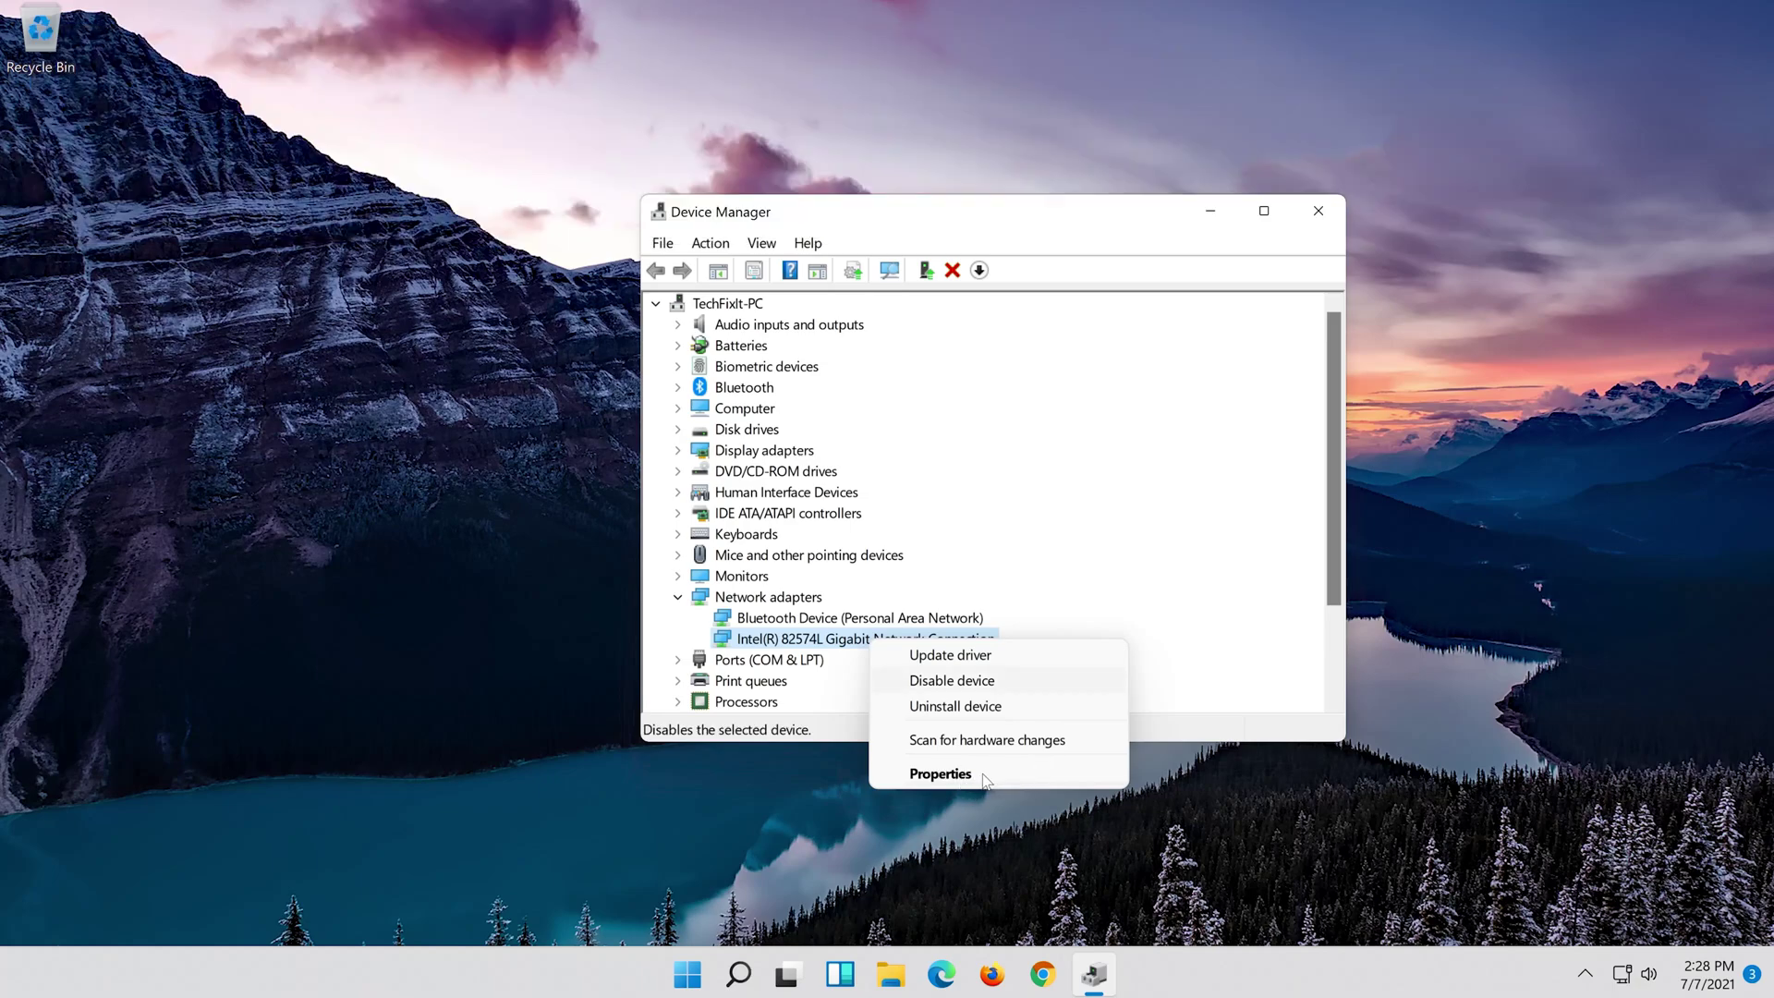
left_click(981, 776)
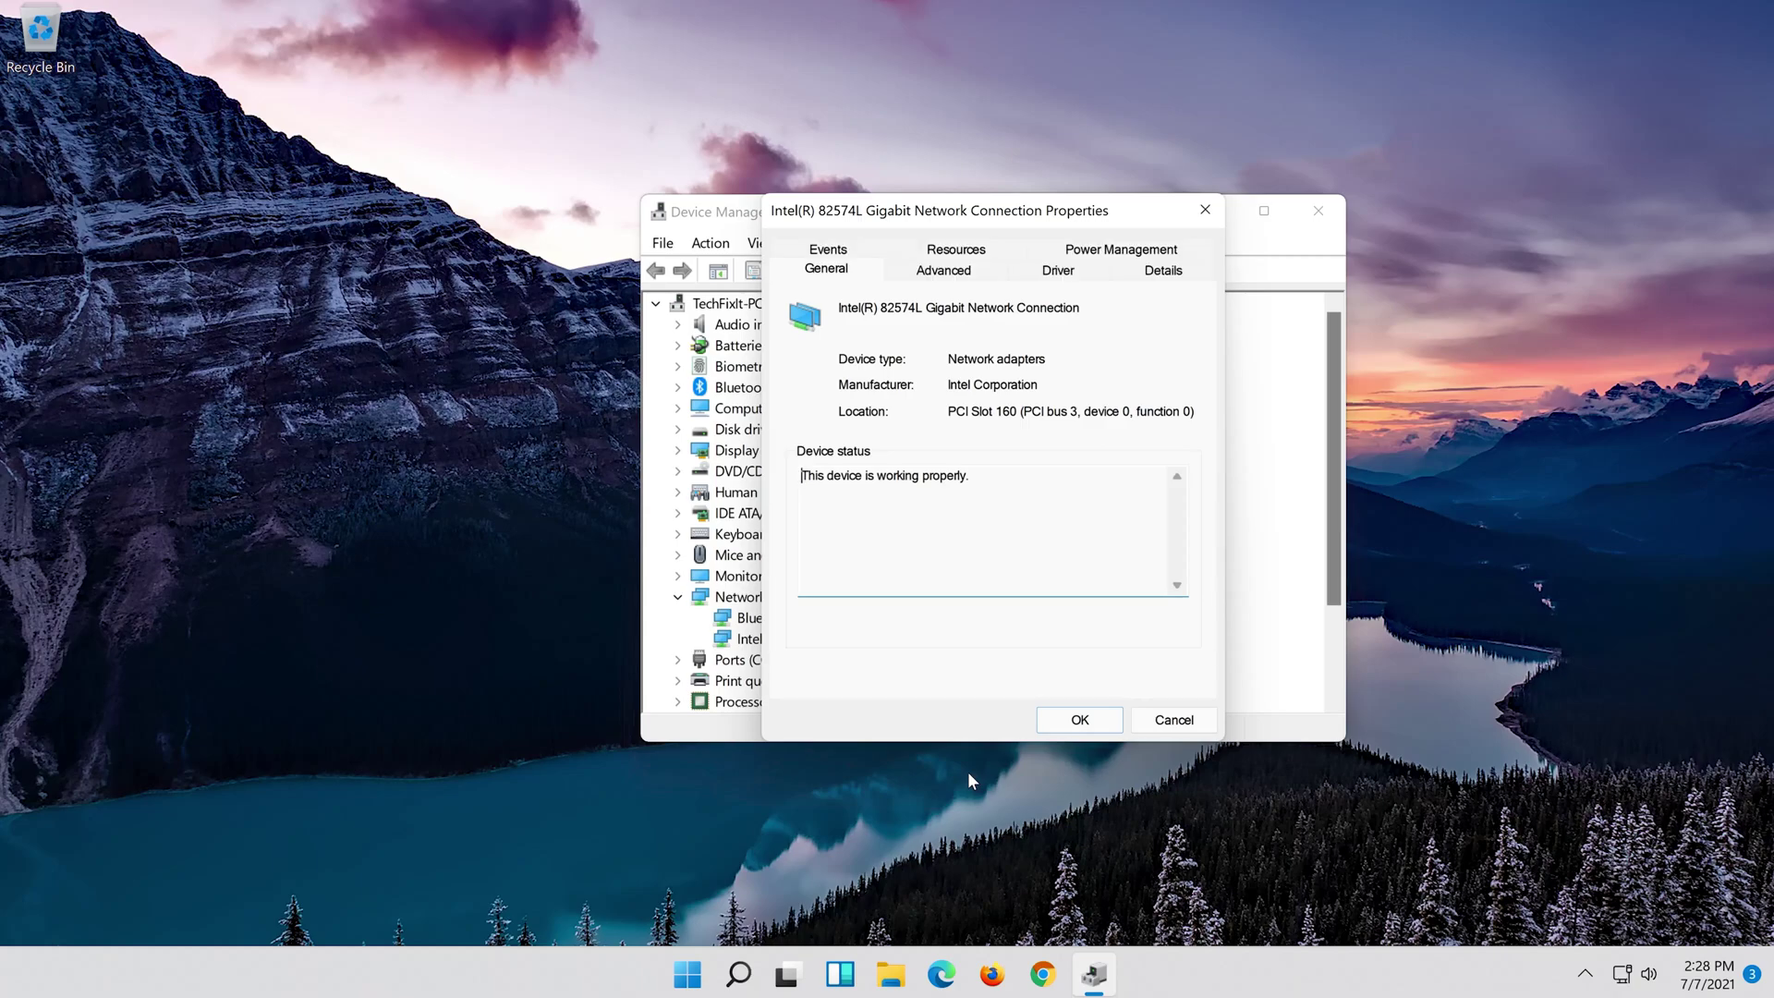
Uninstall the Intel 82574L adapter from its Driver tab, leaving only the Bluetooth PAN device
left_click(1059, 271)
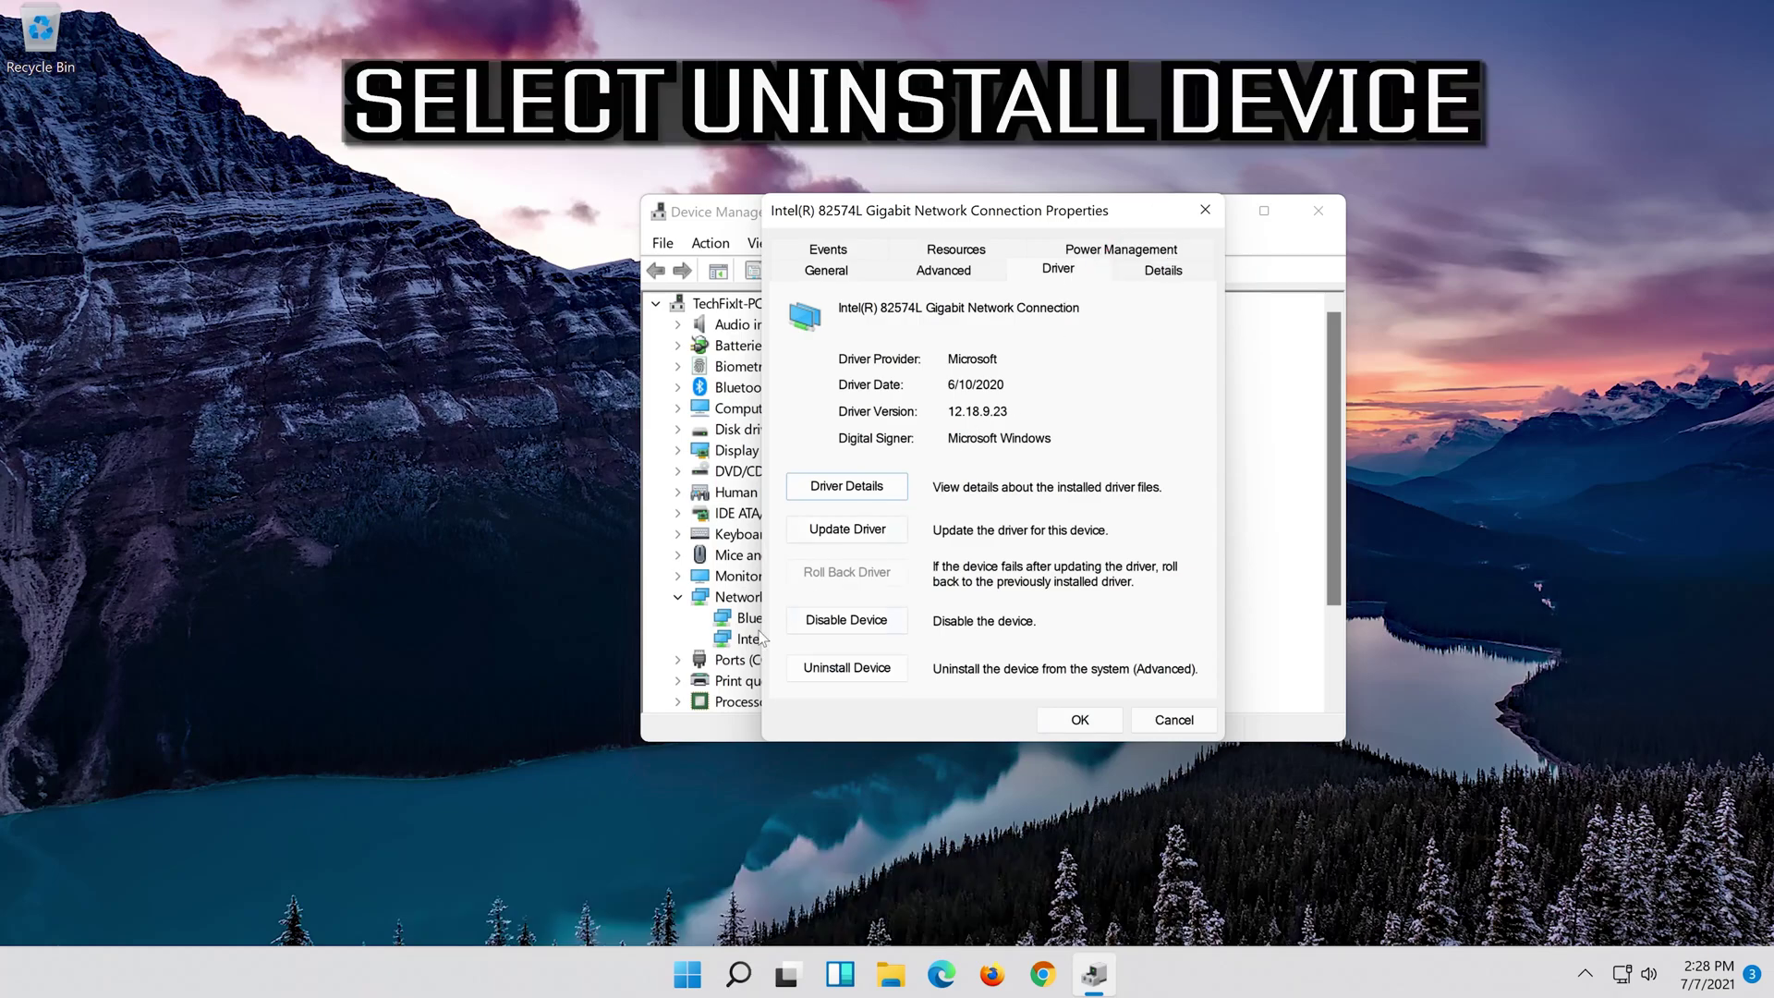
left_click(858, 671)
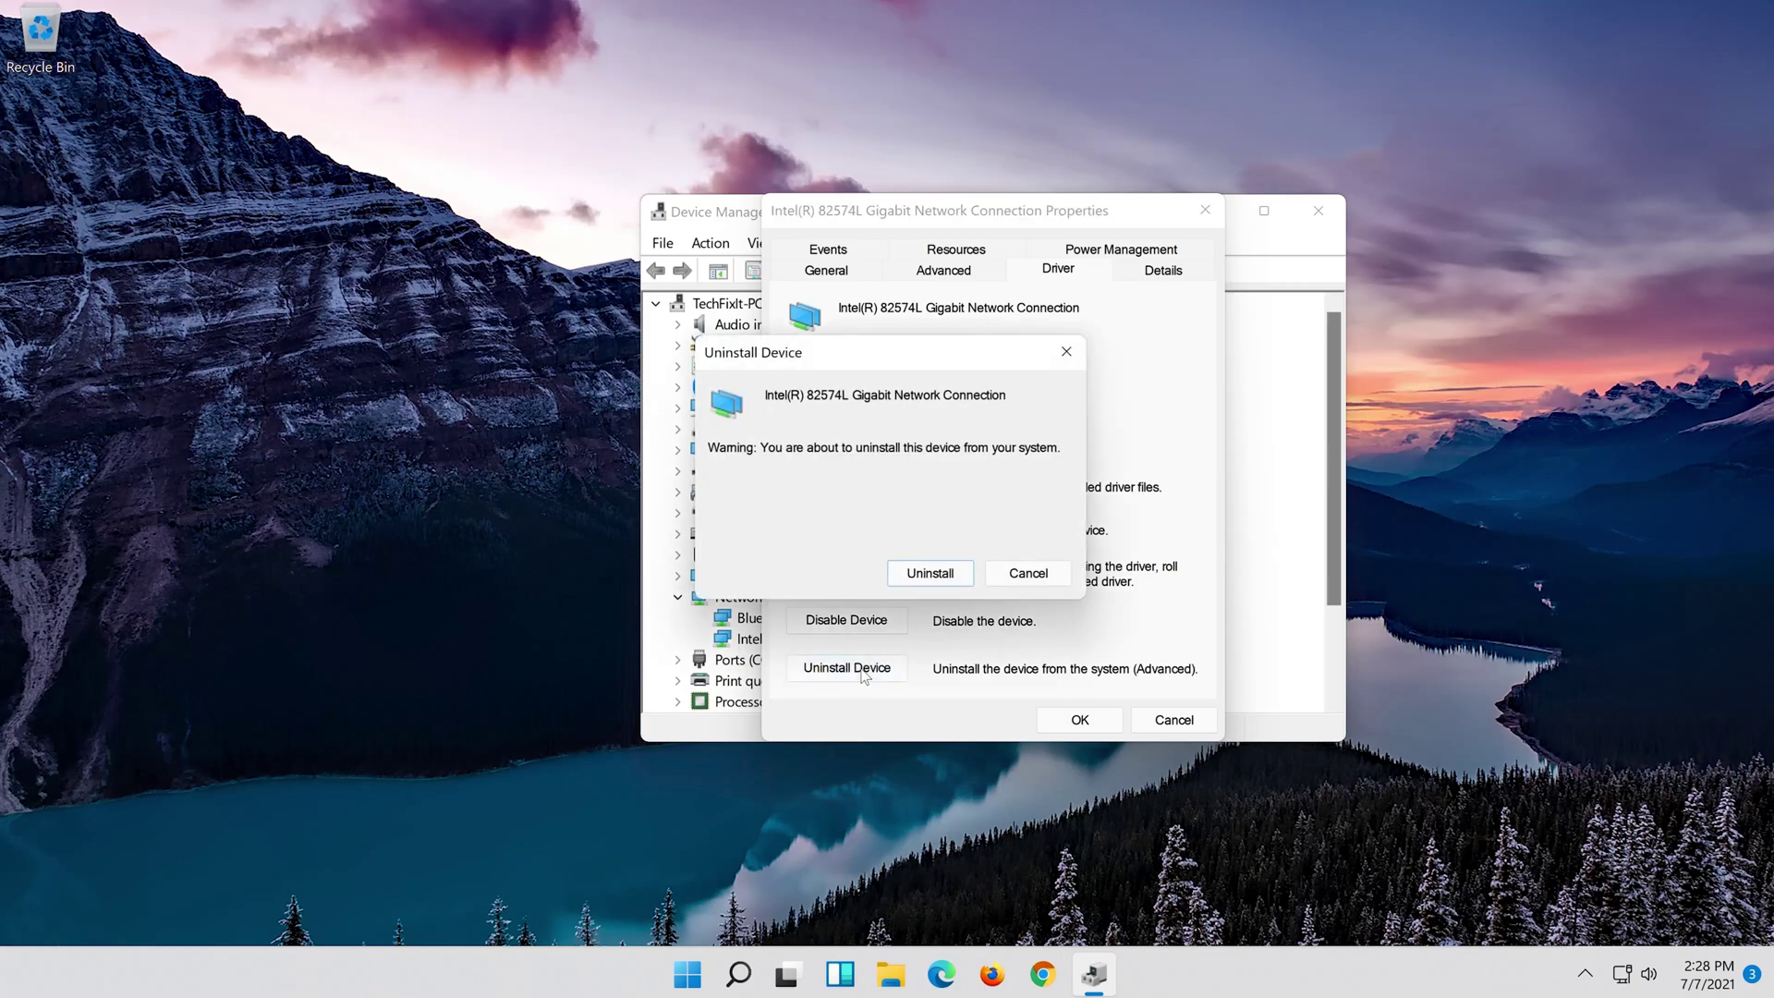
left_click(930, 574)
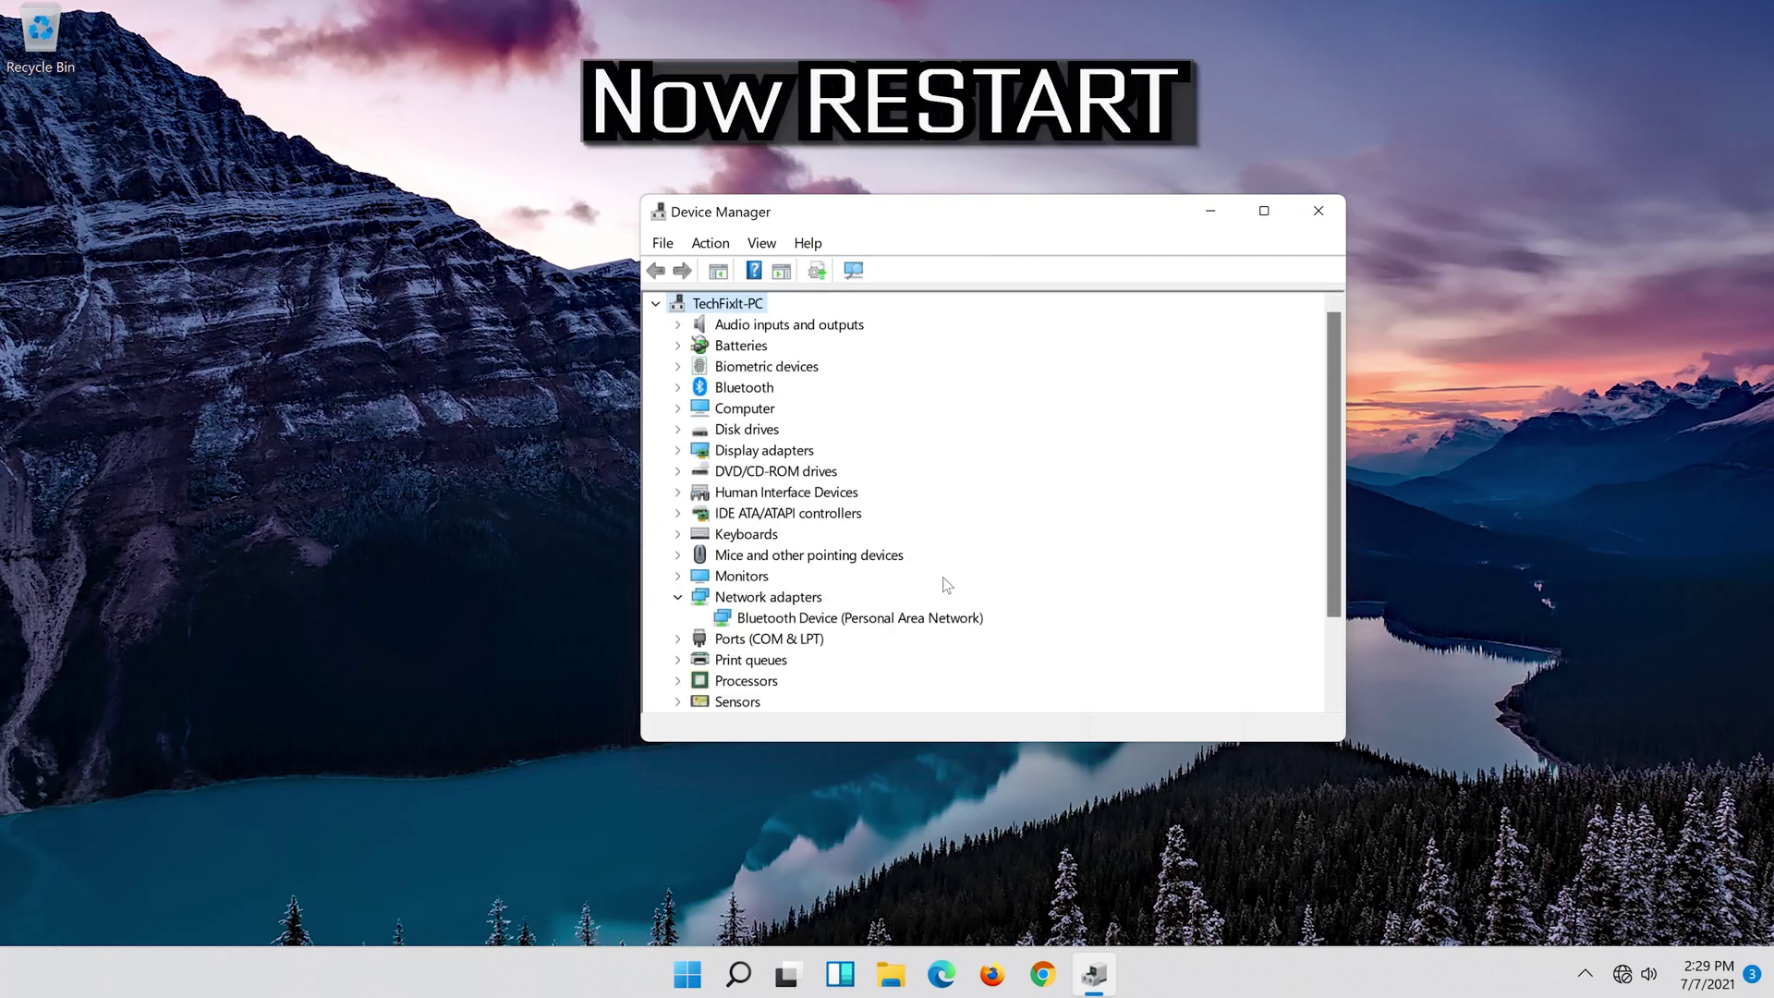
Close Device Manager and restart the PC from the Start menu's power options
left_click(1318, 212)
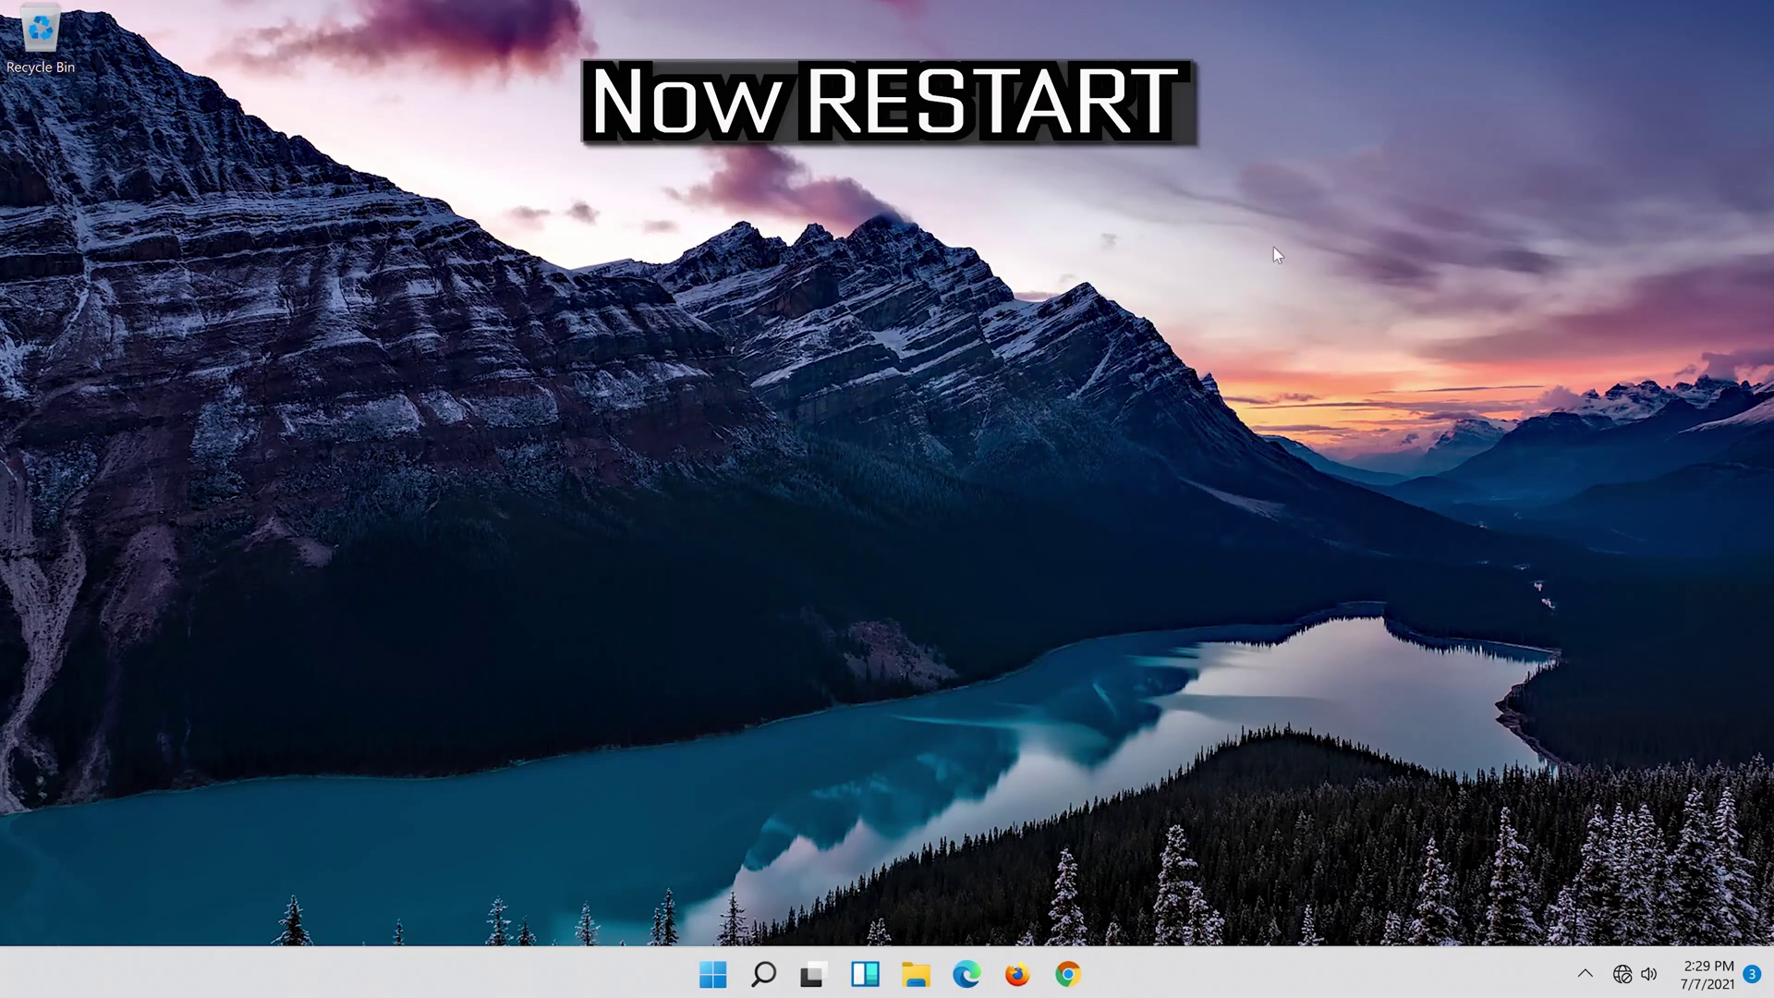
left_click(721, 972)
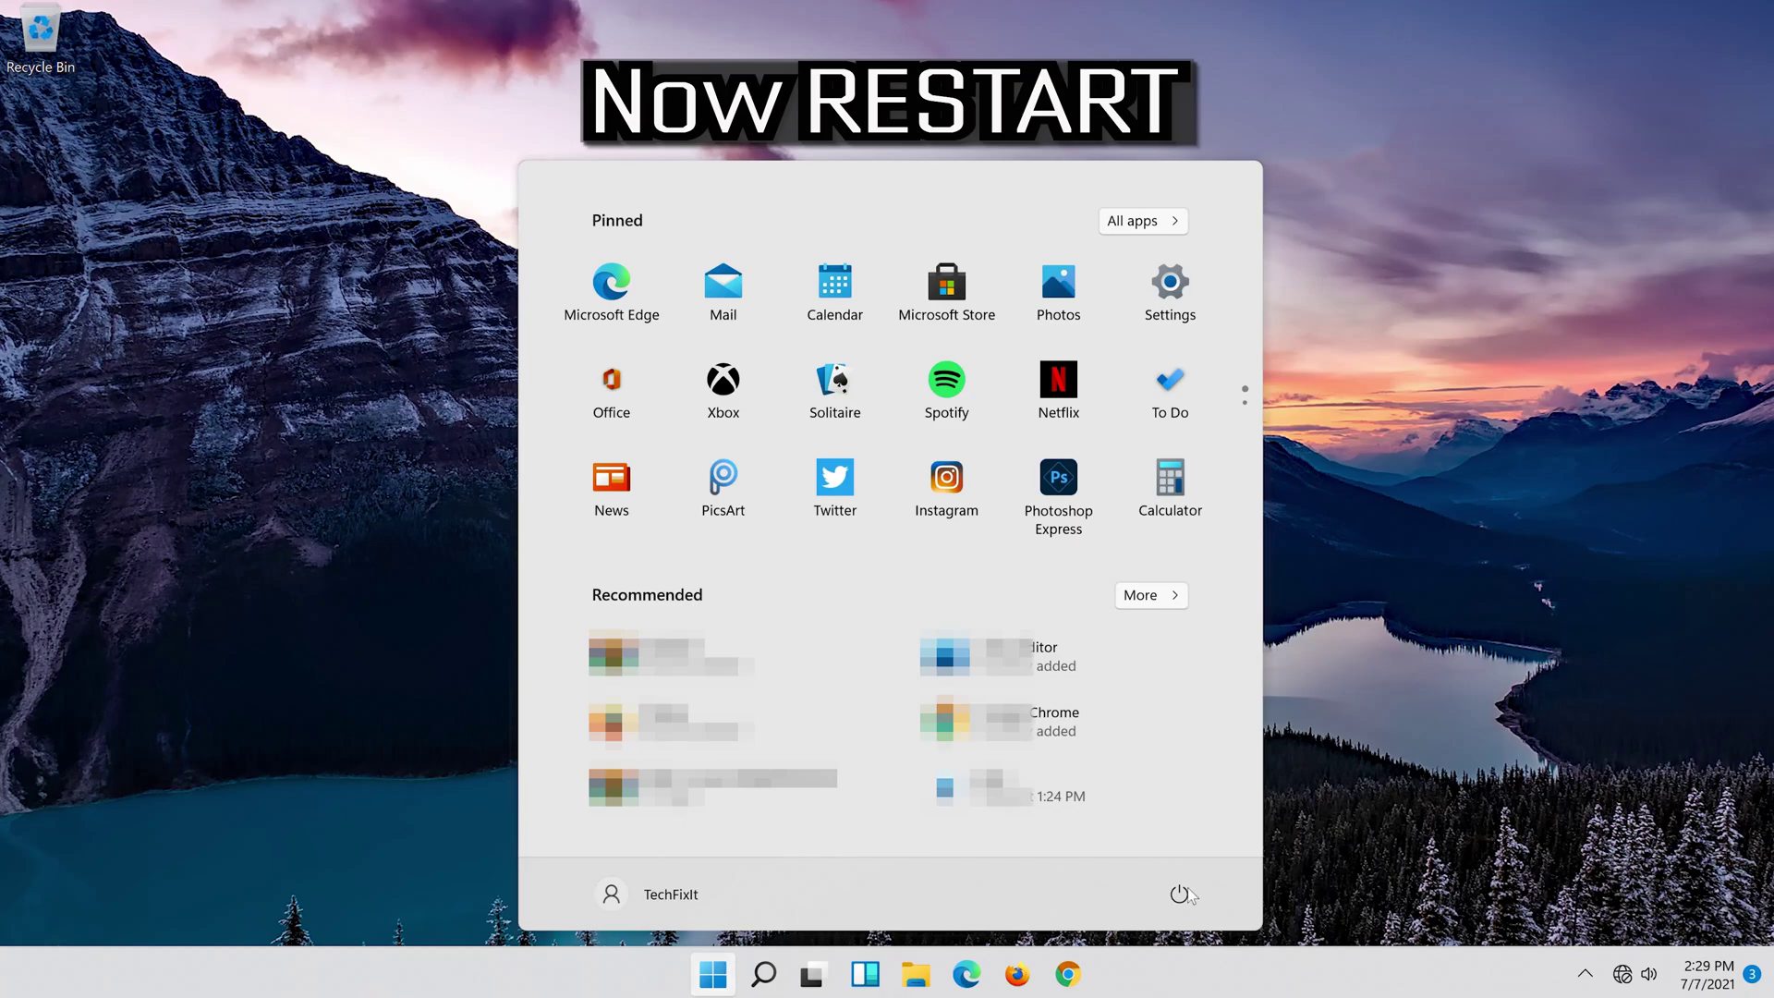
left_click(1190, 898)
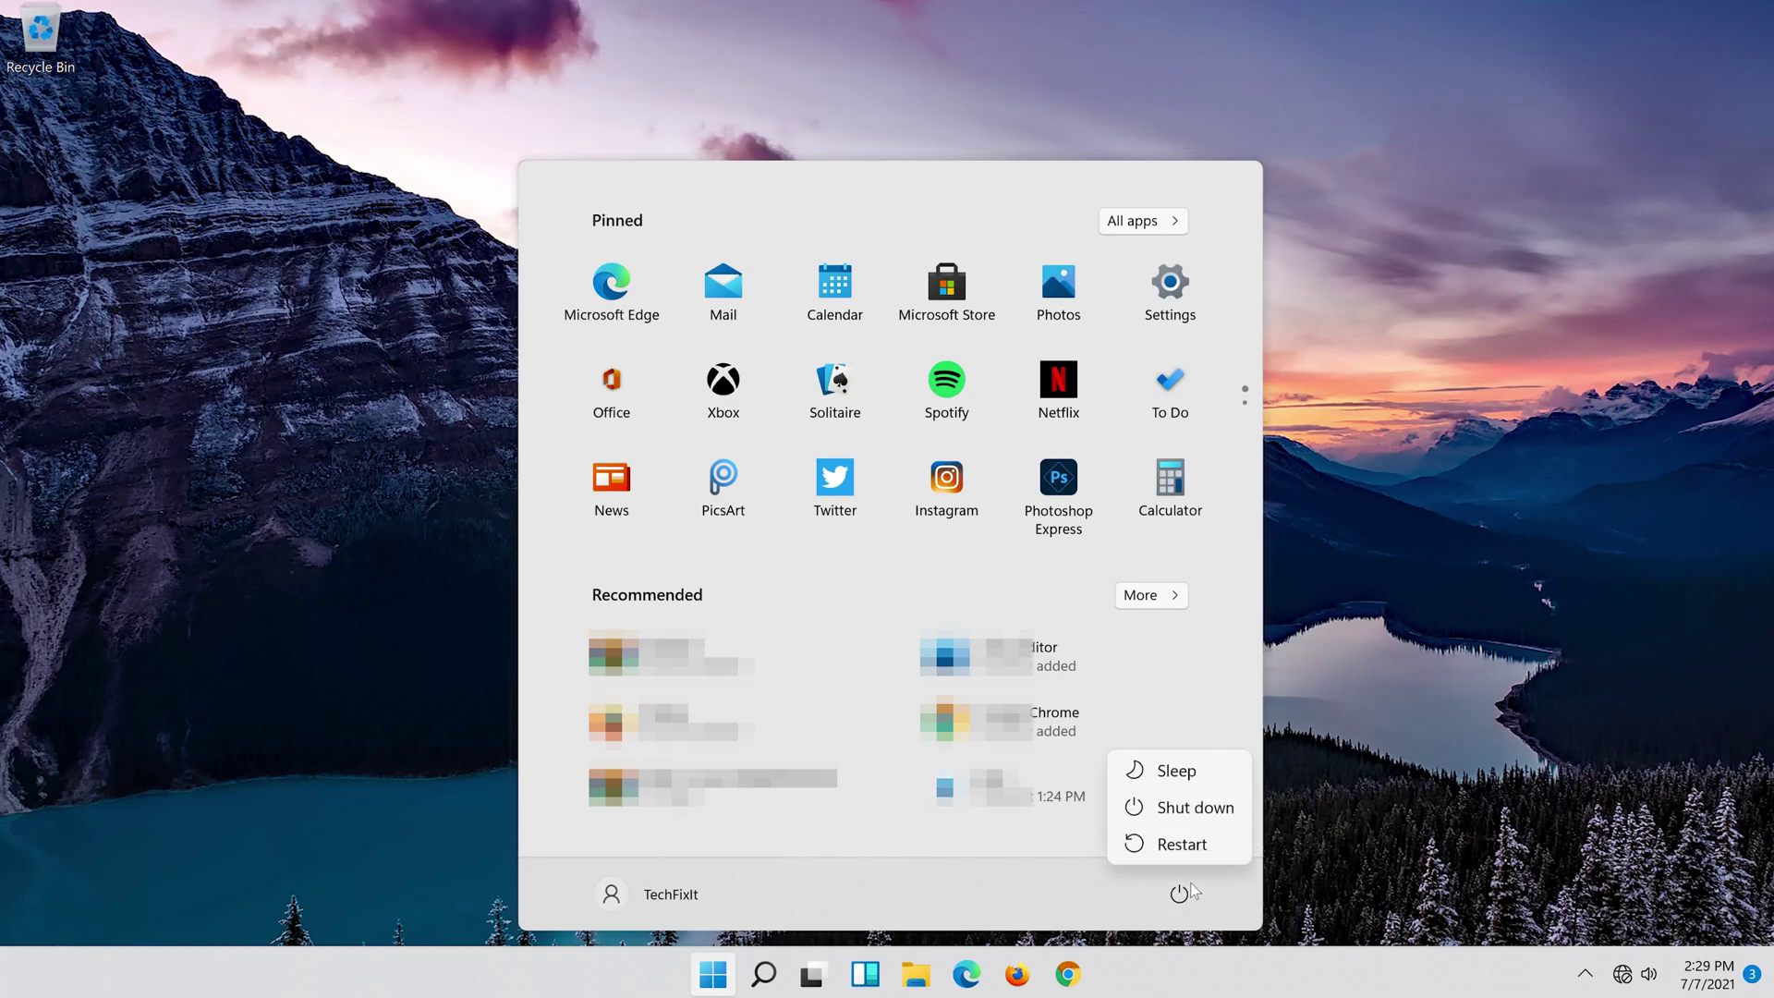
left_click(1189, 843)
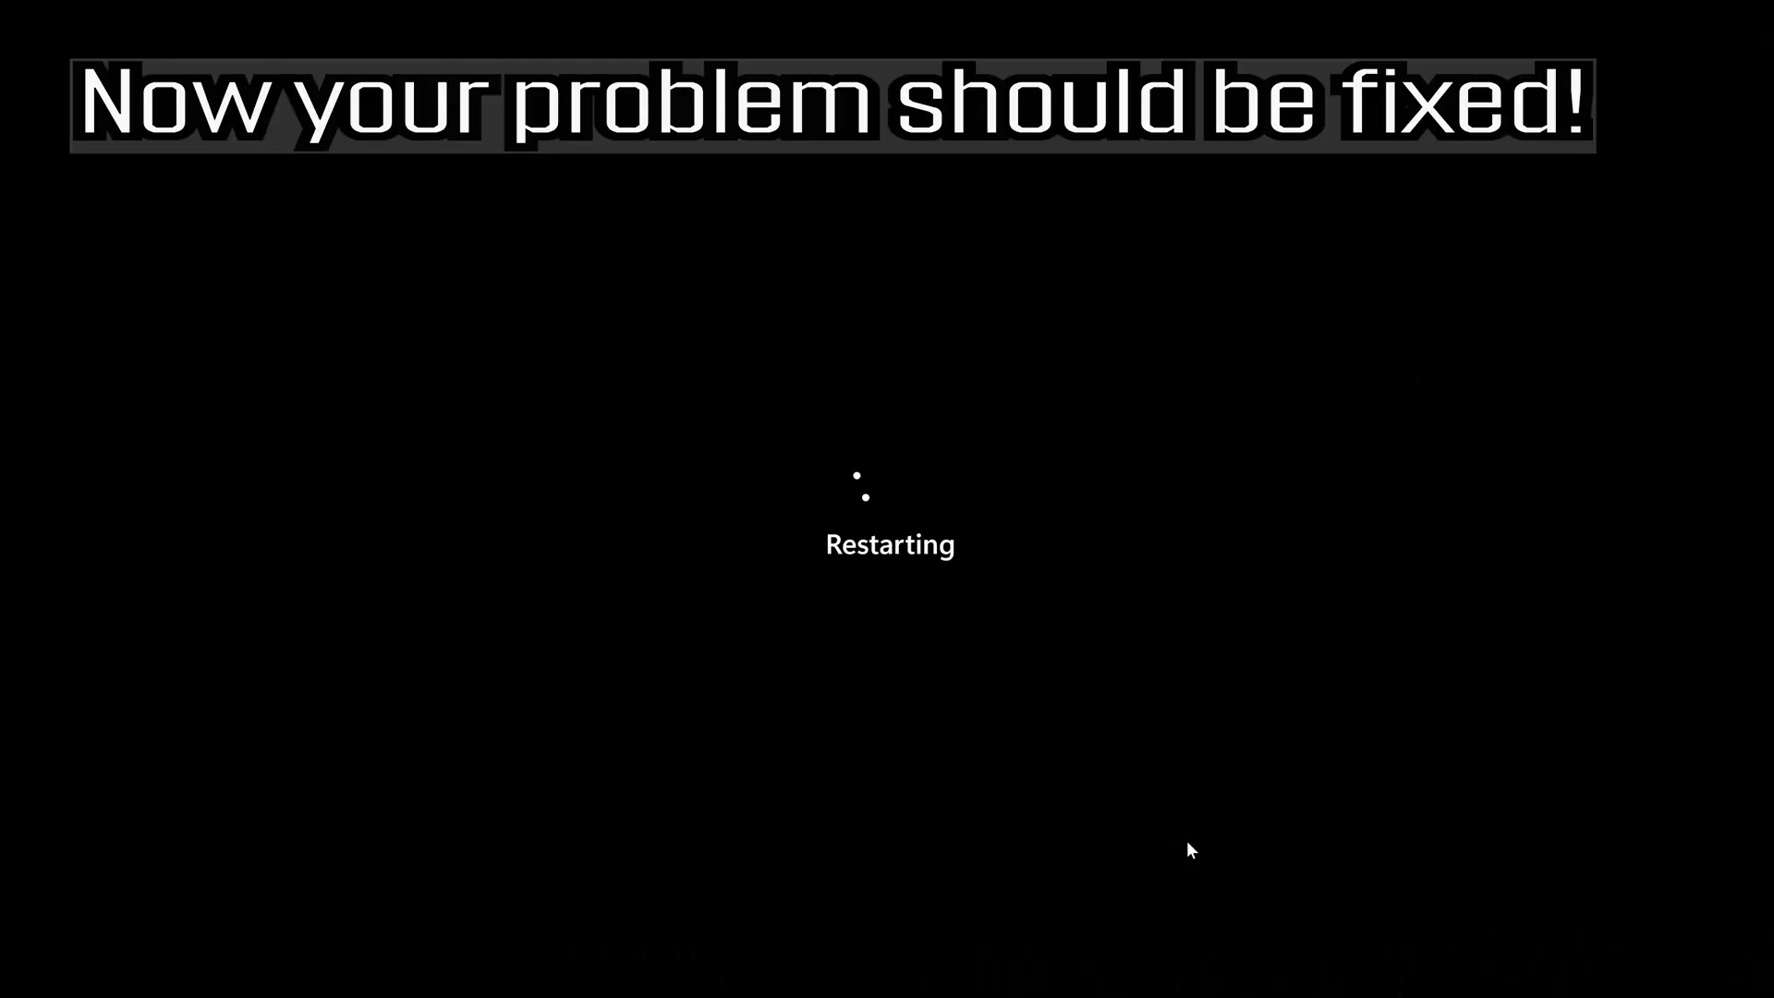